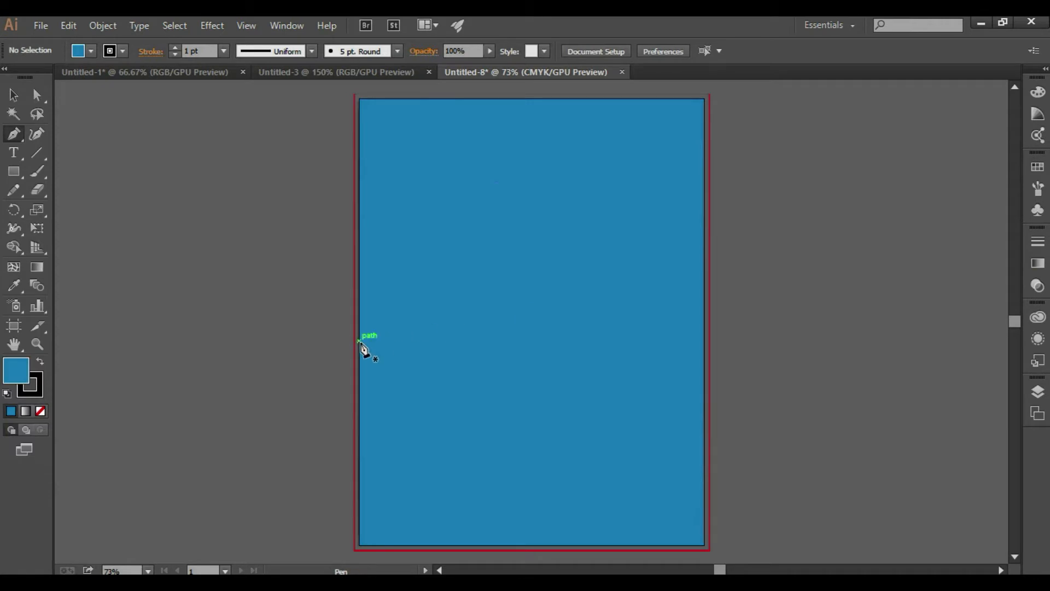
Draw a closed Pen shape over the page top, its curved lower edge running from about 6.12 in down the left edge to about 2.59 in on the right
{"action": "left_click", "coordinate": [359, 347]}
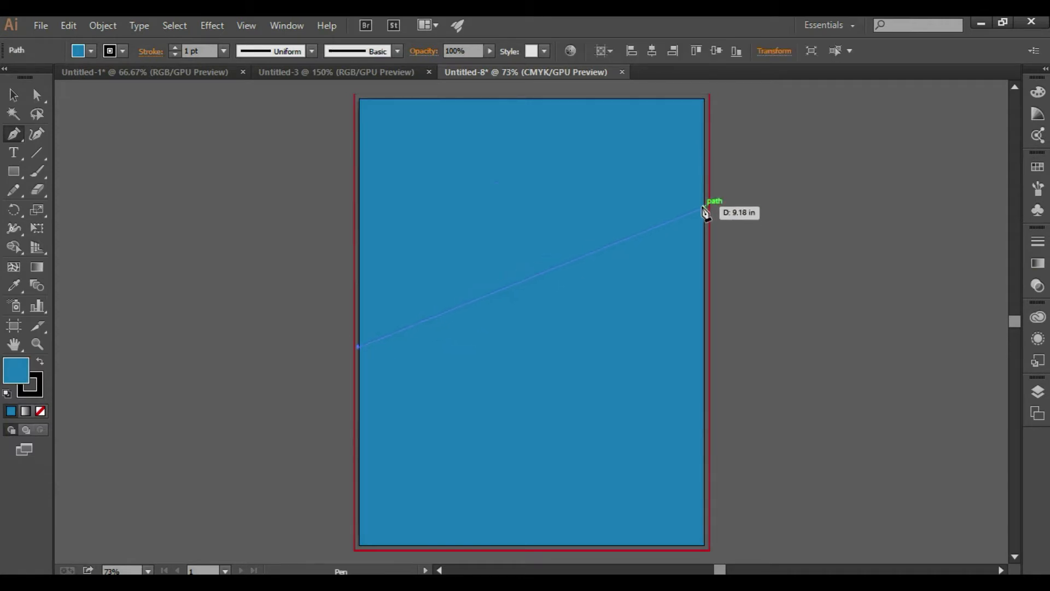
{"action": "left_click_drag", "start_coordinate": [857, 196], "coordinate": [923, 197]}
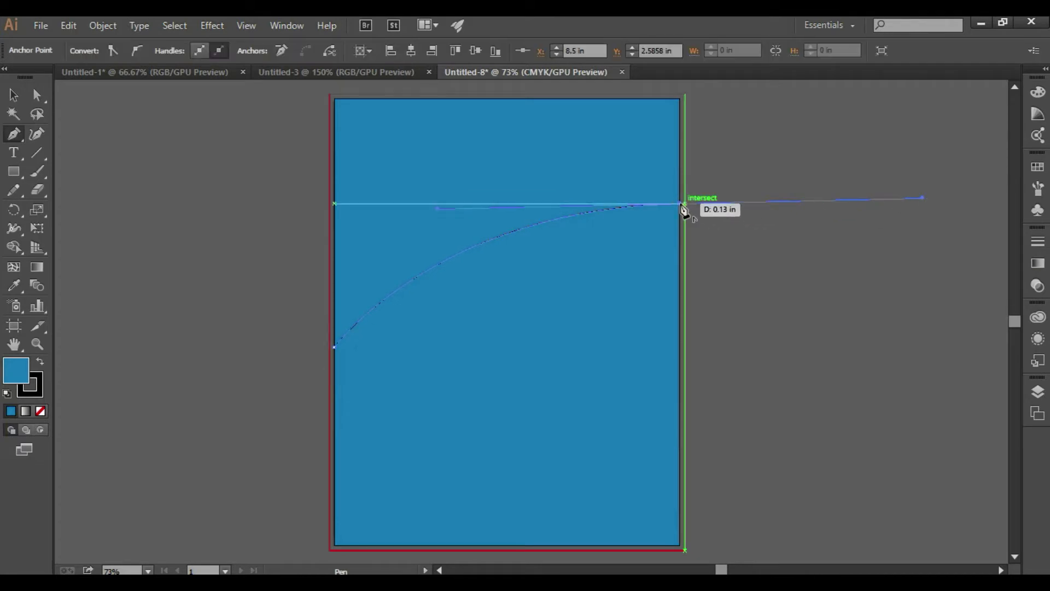
{"action": "left_click", "coordinate": [680, 99]}
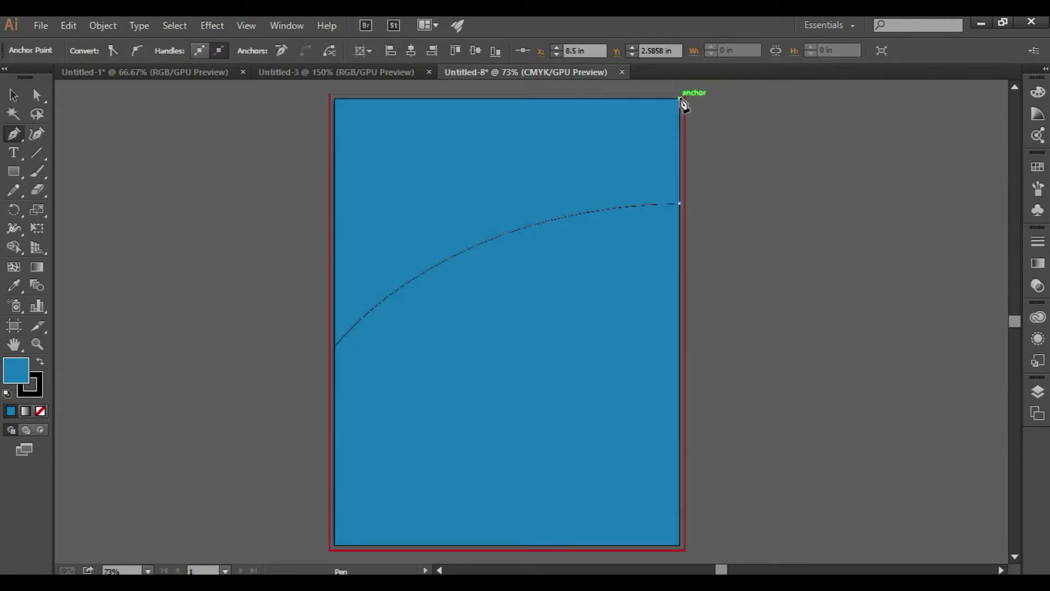
{"action": "left_click", "coordinate": [334, 99]}
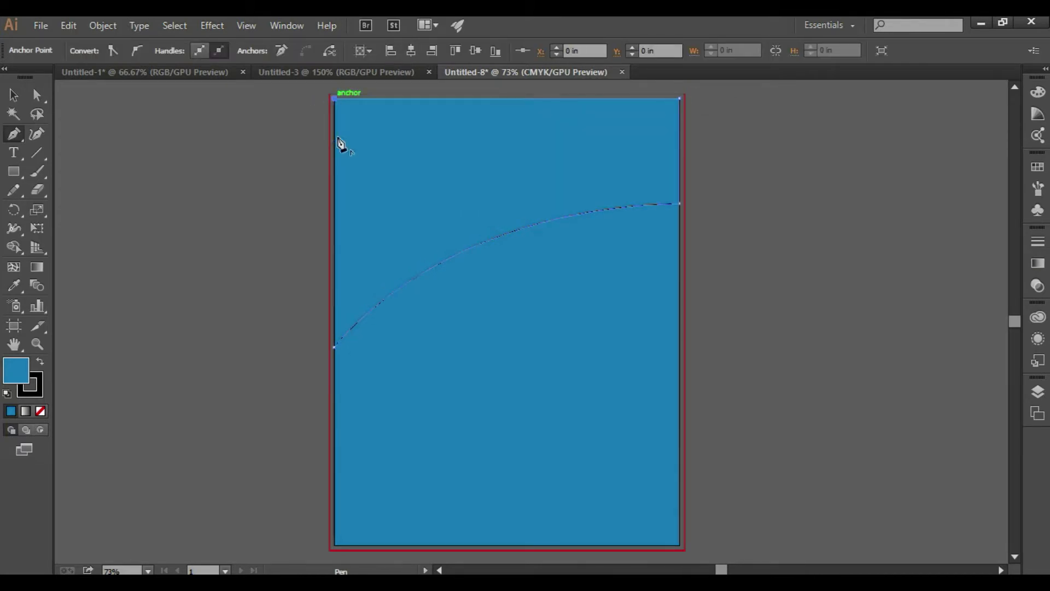
{"action": "left_click", "coordinate": [335, 349]}
Fill the curved shape at the top of the page with white and remove its stroke
{"action": "key", "text": "v"}
{"action": "left_click", "coordinate": [408, 289]}
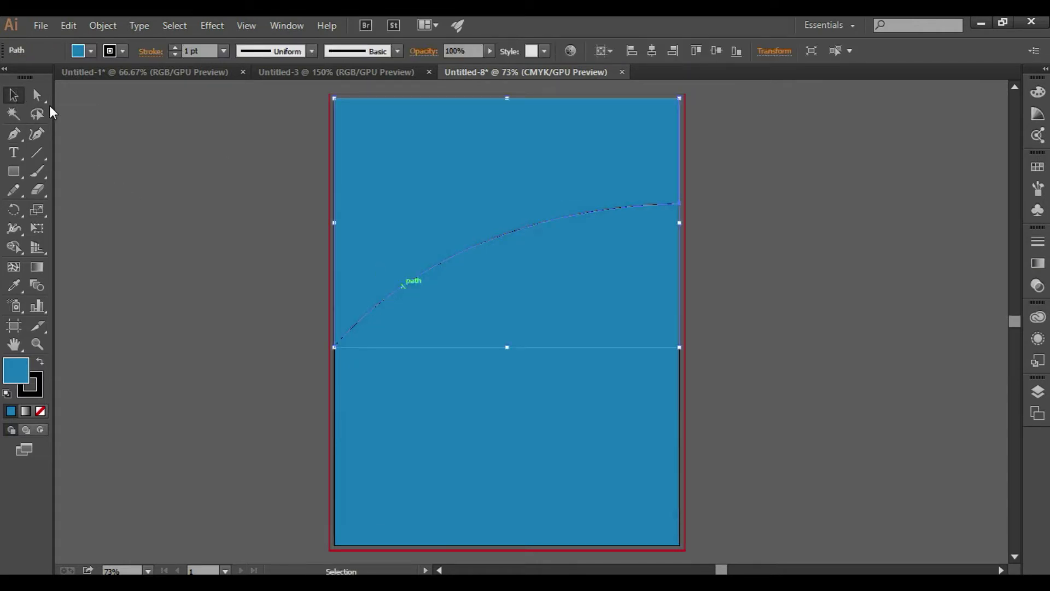
{"action": "left_click", "coordinate": [90, 51]}
{"action": "left_click", "coordinate": [27, 78]}
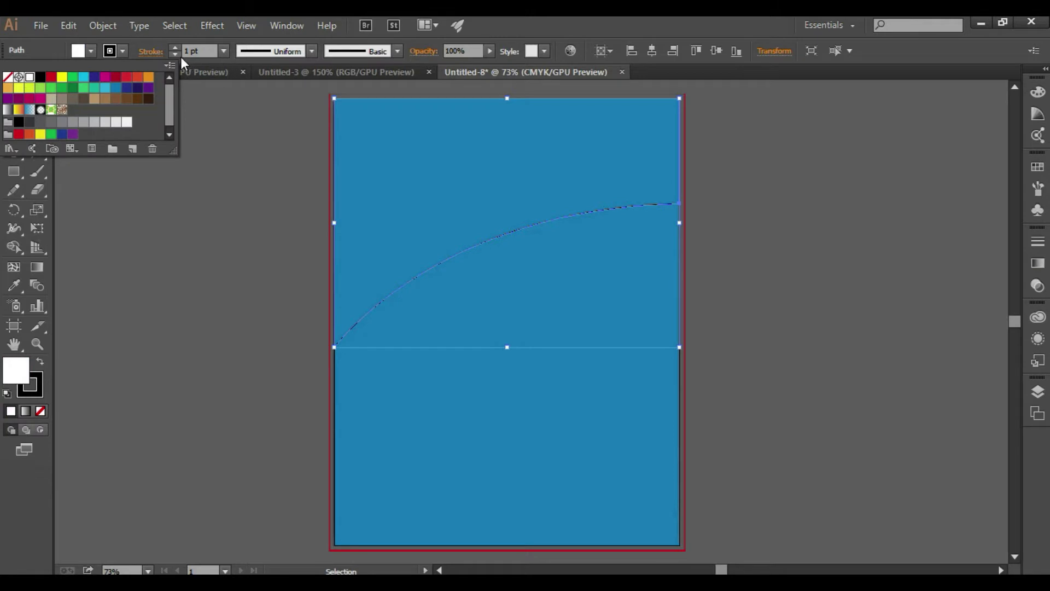
{"action": "left_click", "coordinate": [218, 168]}
Draw a closed crescent with the Pen tool beneath the white curve, tapering to the right edge and ending at about 6.75 in on the left edge
{"action": "key", "text": "p"}
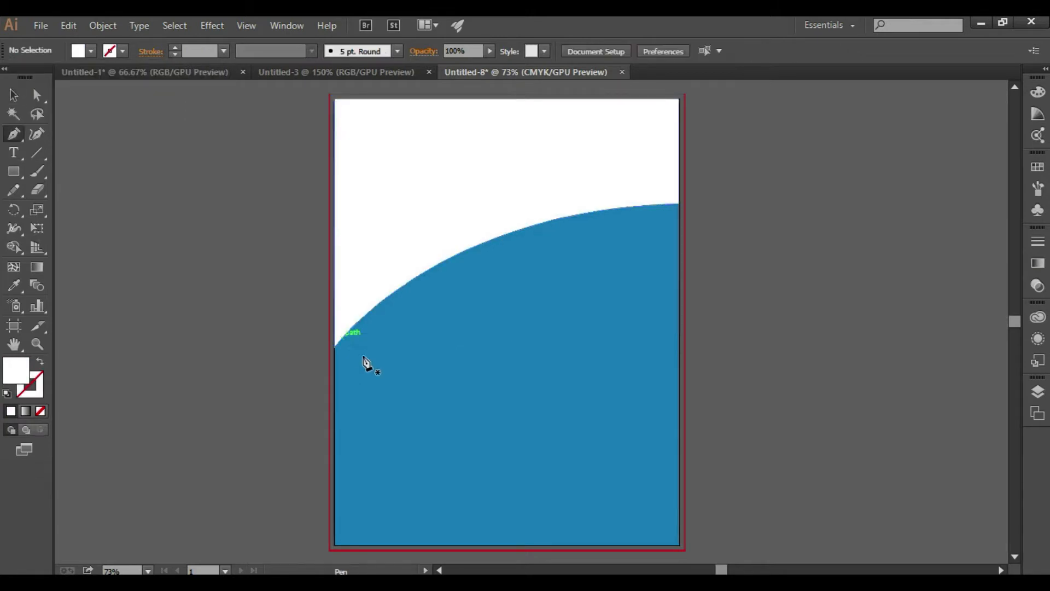
{"action": "left_click", "coordinate": [335, 346]}
{"action": "left_click_drag", "start_coordinate": [680, 204], "coordinate": [929, 193]}
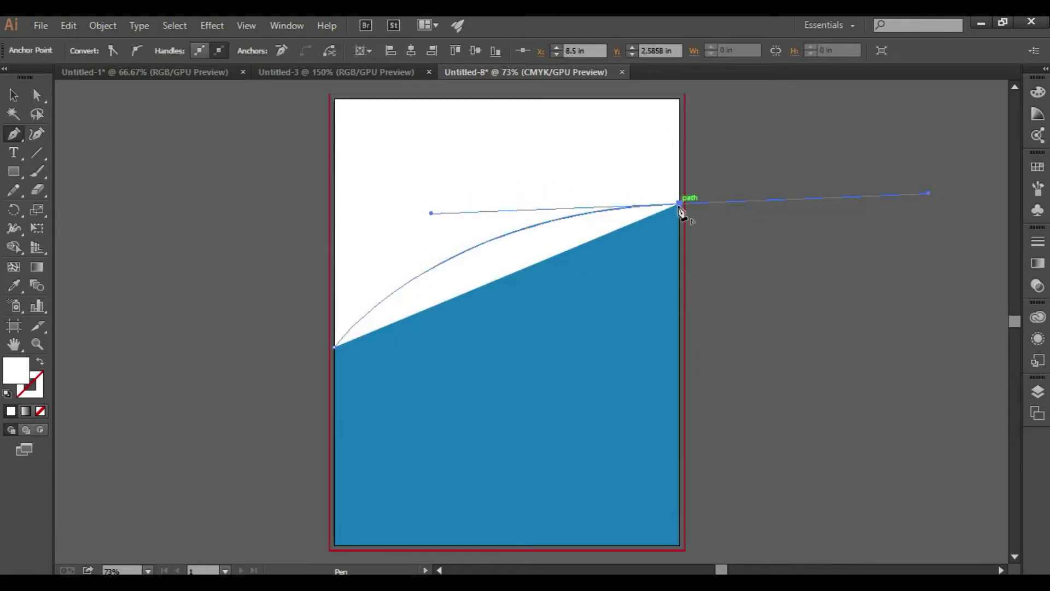
{"action": "left_click_drag", "start_coordinate": [334, 373], "coordinate": [306, 446]}
{"action": "left_click_drag", "start_coordinate": [283, 490], "coordinate": [191, 484]}
{"action": "left_click", "coordinate": [334, 316]}
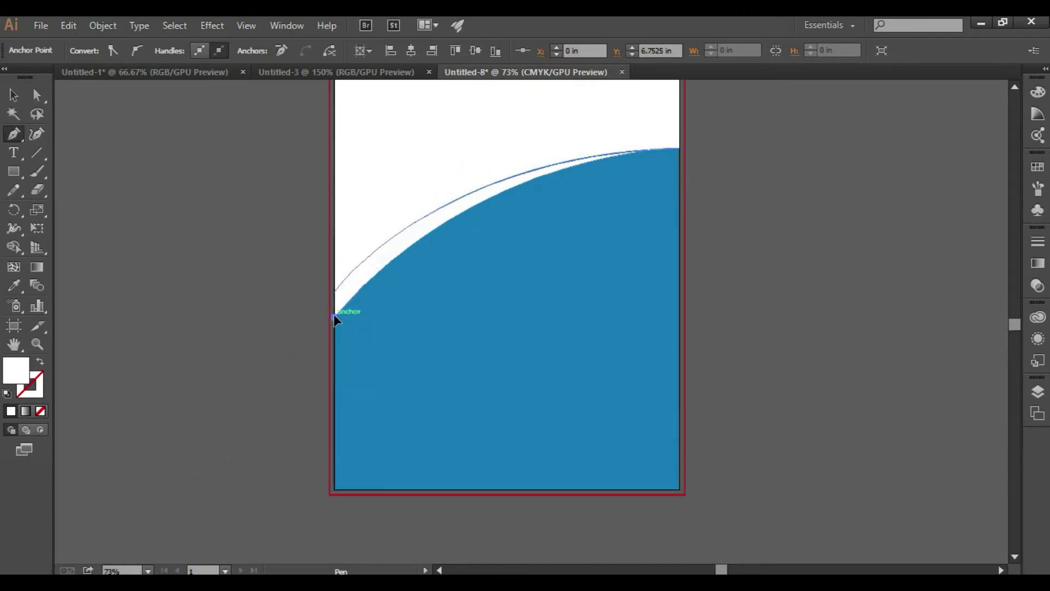
{"action": "left_click", "coordinate": [335, 292]}
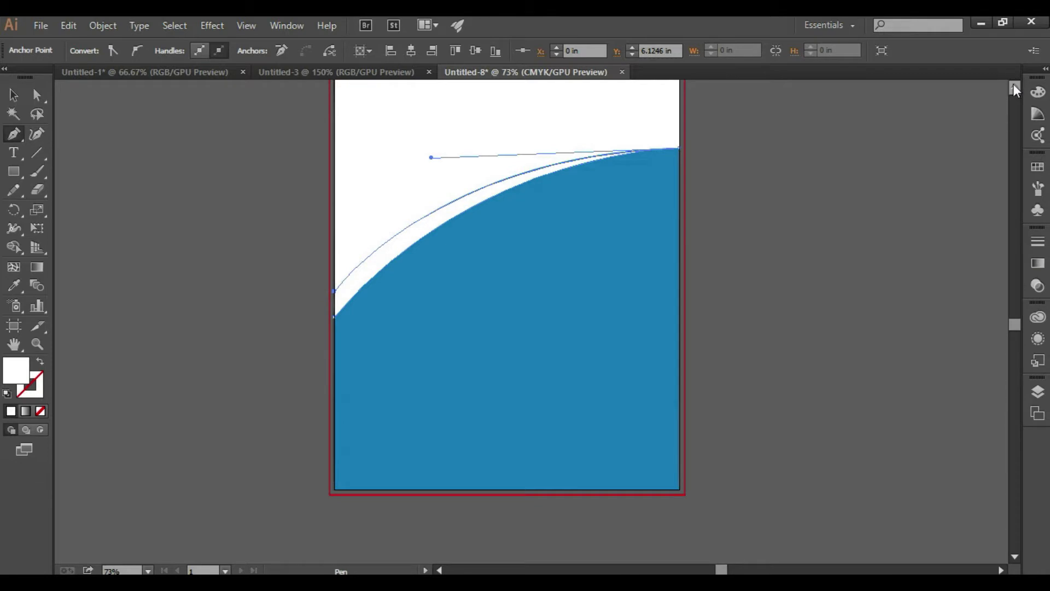
{"action": "left_click", "coordinate": [1014, 87]}
Fill the crescent band below the white curve with red
{"action": "left_click", "coordinate": [12, 95]}
{"action": "left_click", "coordinate": [209, 237]}
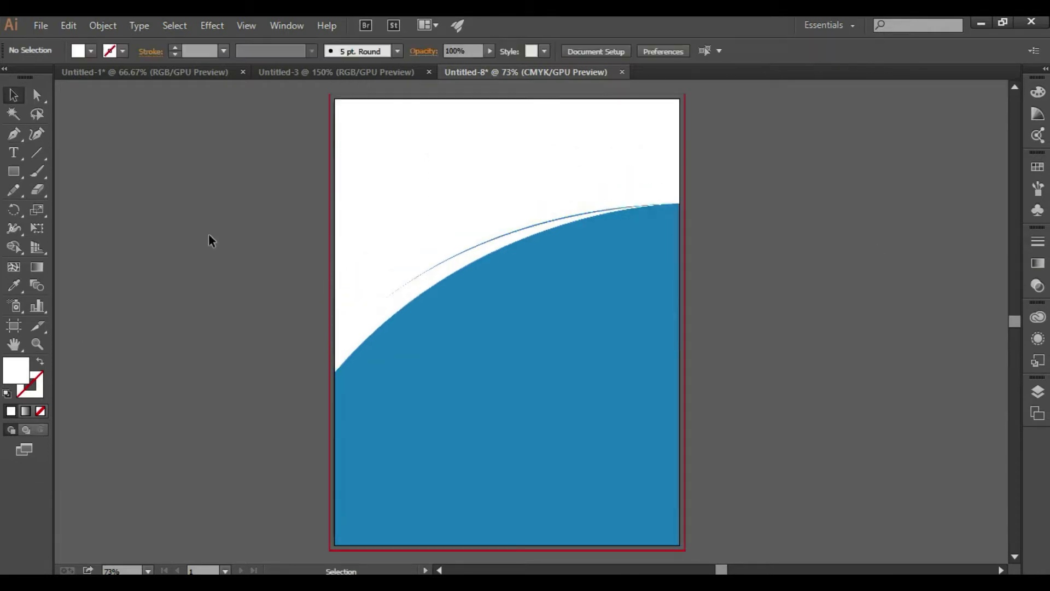
{"action": "left_click", "coordinate": [377, 333]}
{"action": "left_click", "coordinate": [91, 51]}
{"action": "left_click", "coordinate": [139, 81]}
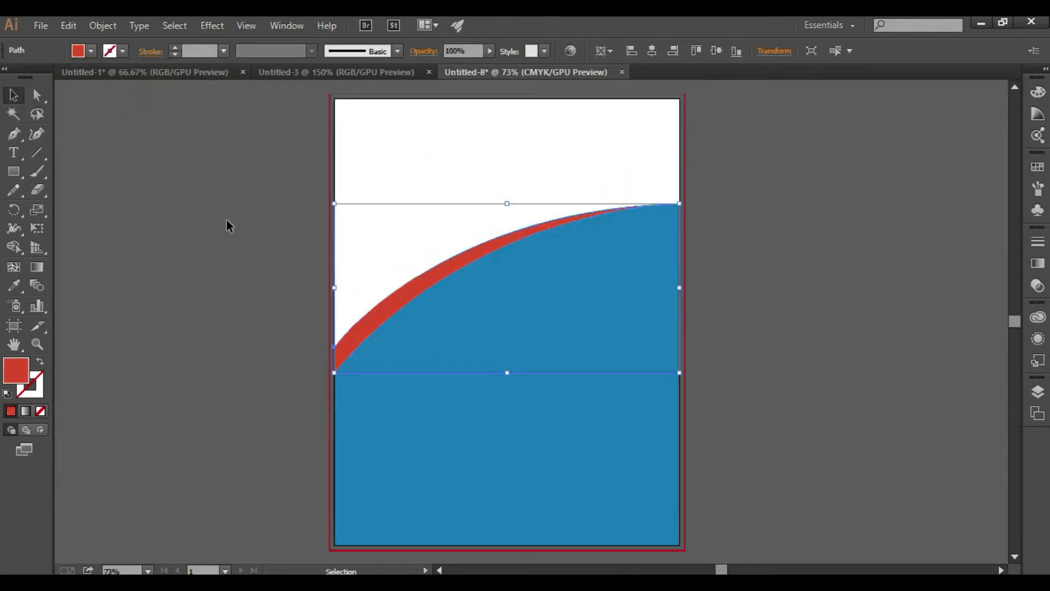
{"action": "left_click", "coordinate": [781, 241]}
{"action": "left_click", "coordinate": [463, 253]}
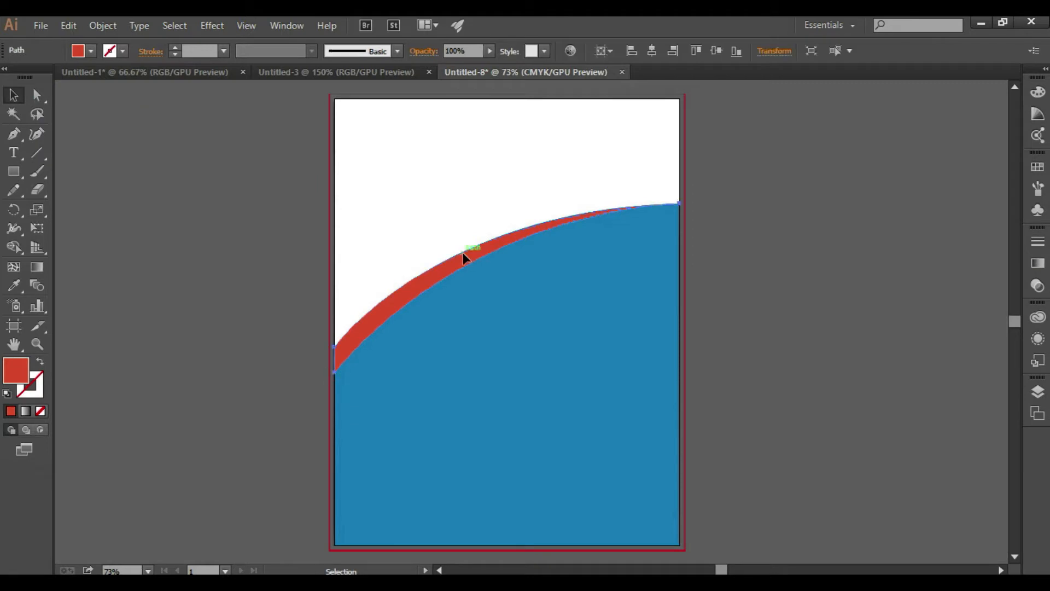
{"action": "left_click", "coordinate": [777, 256]}
Draw a second Pen crescent directly below the first, tapering to the right edge and reaching about 7.34 in down the left edge
{"action": "left_click", "coordinate": [14, 133]}
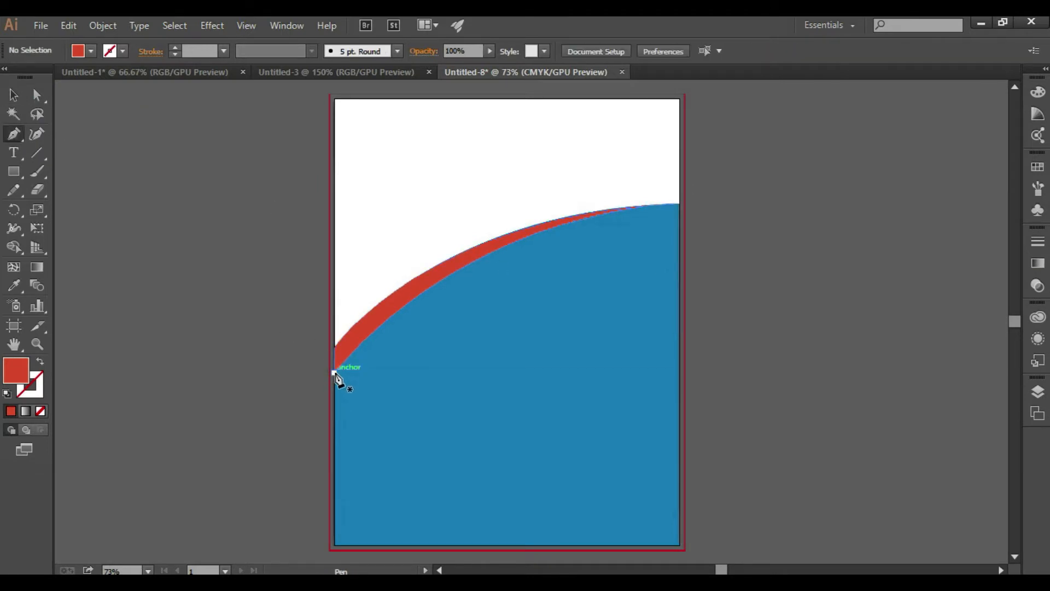
{"action": "left_click", "coordinate": [334, 374]}
{"action": "left_click_drag", "start_coordinate": [680, 205], "coordinate": [904, 188]}
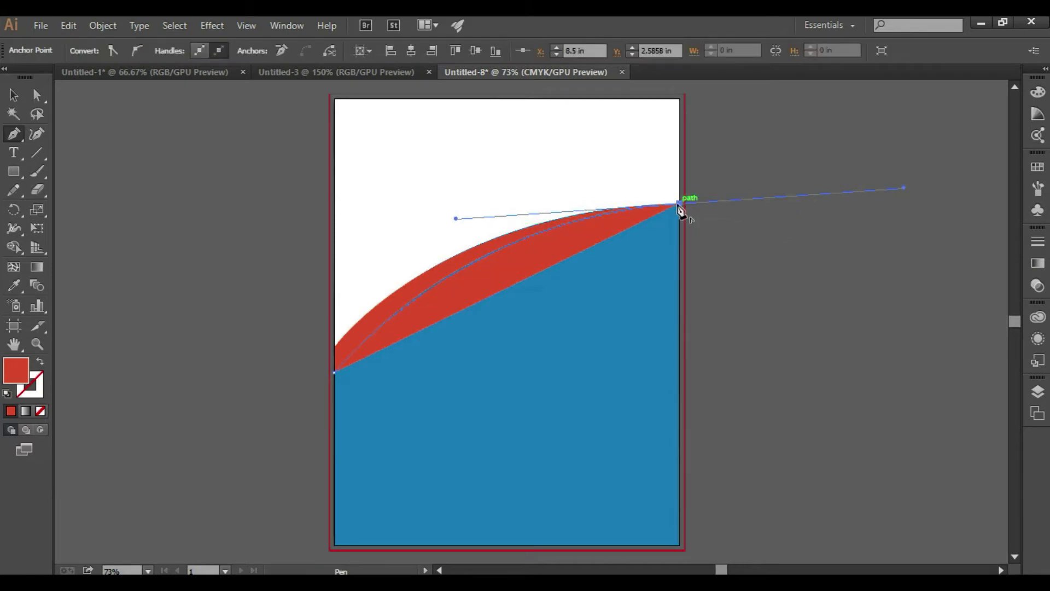
{"action": "left_click_drag", "start_coordinate": [334, 397], "coordinate": [301, 490]}
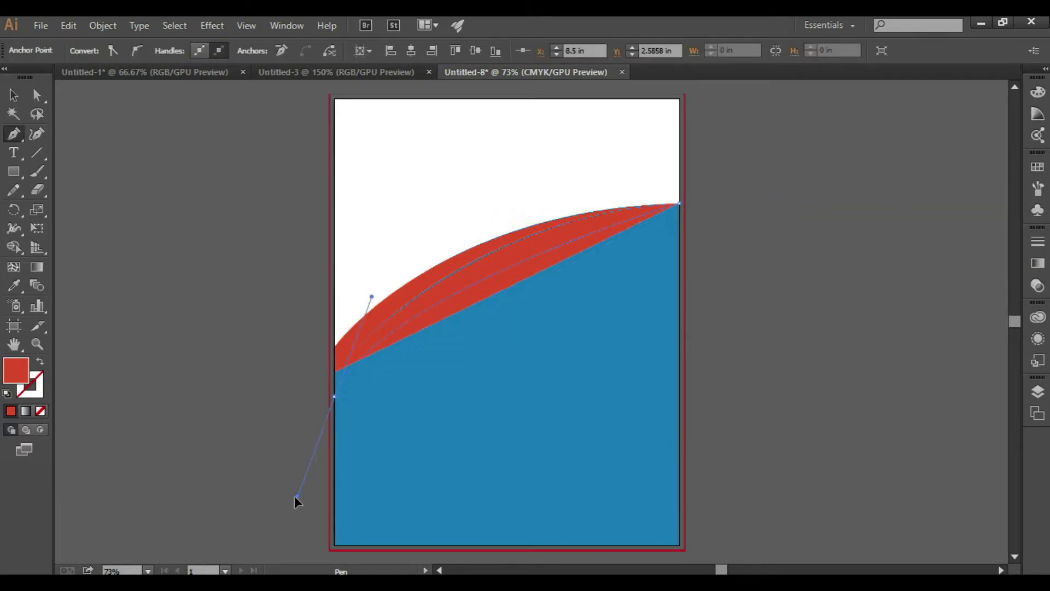
{"action": "left_click_drag", "start_coordinate": [195, 547], "coordinate": [170, 506]}
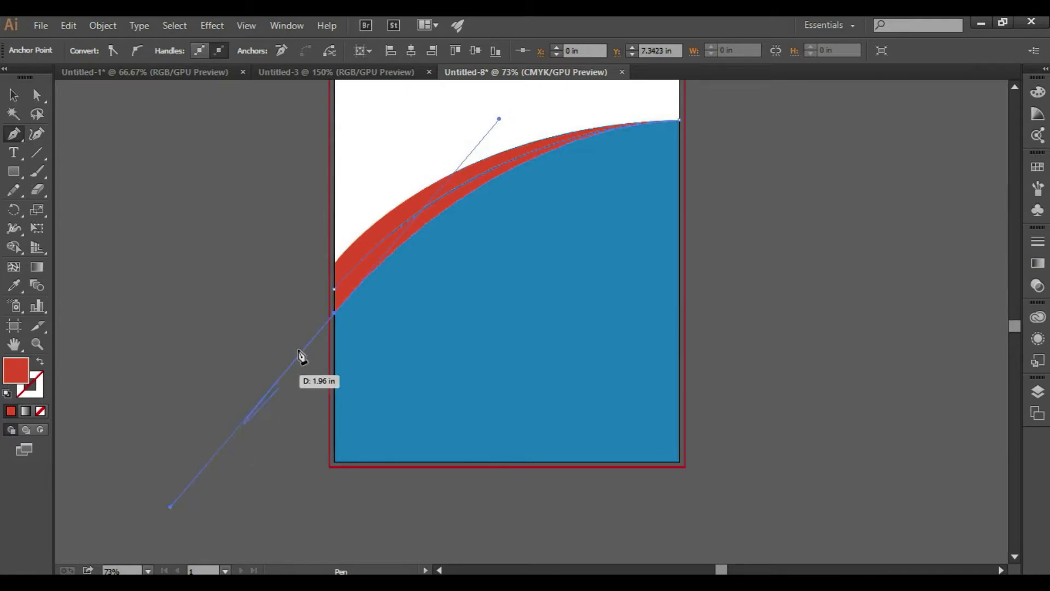
{"action": "left_click", "coordinate": [334, 288]}
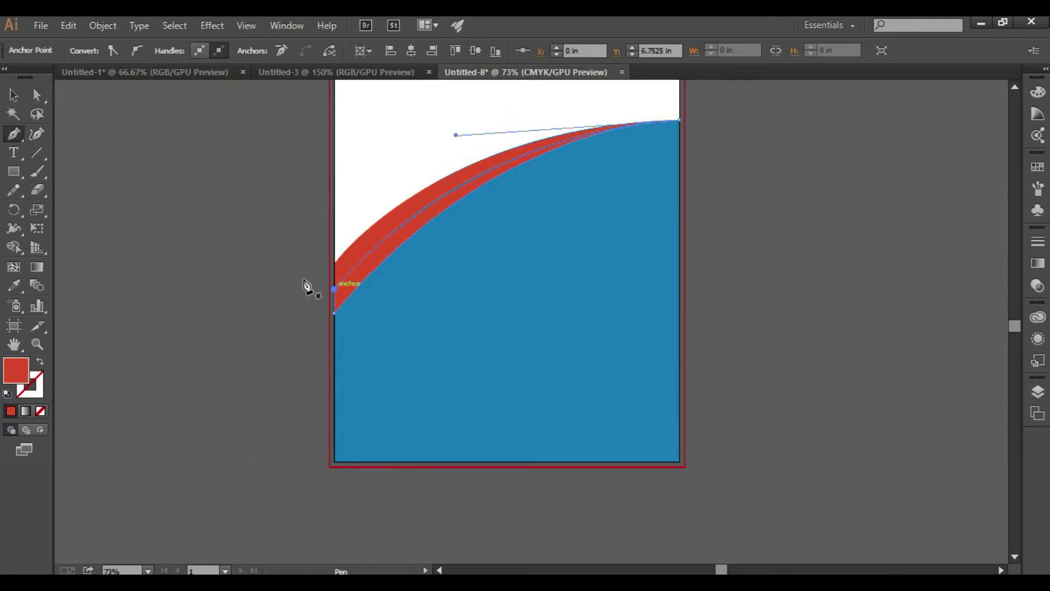
Fill the upper crescent band with orange, leaving the lower band red
{"action": "left_click", "coordinate": [14, 99]}
{"action": "left_click", "coordinate": [1015, 87]}
{"action": "left_click", "coordinate": [91, 50]}
{"action": "double_click", "coordinate": [148, 78]}
{"action": "left_click", "coordinate": [597, 398]}
{"action": "left_click", "coordinate": [778, 327]}
{"action": "scroll", "coordinate": [604, 369], "scroll_direction": "down", "scroll_amount": 3}
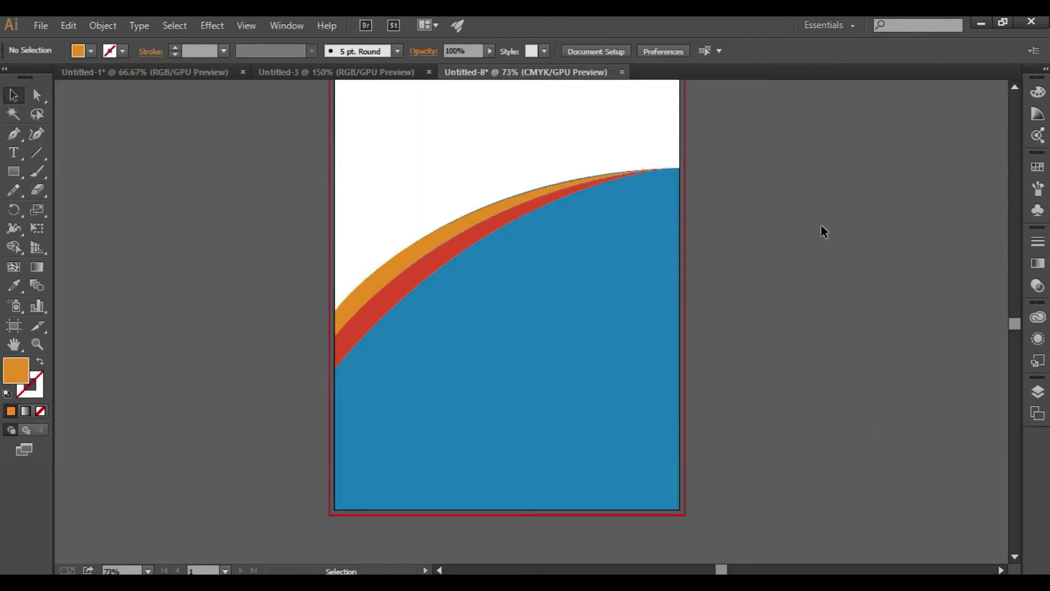
{"action": "scroll", "coordinate": [821, 225], "scroll_direction": "up", "scroll_amount": 1}
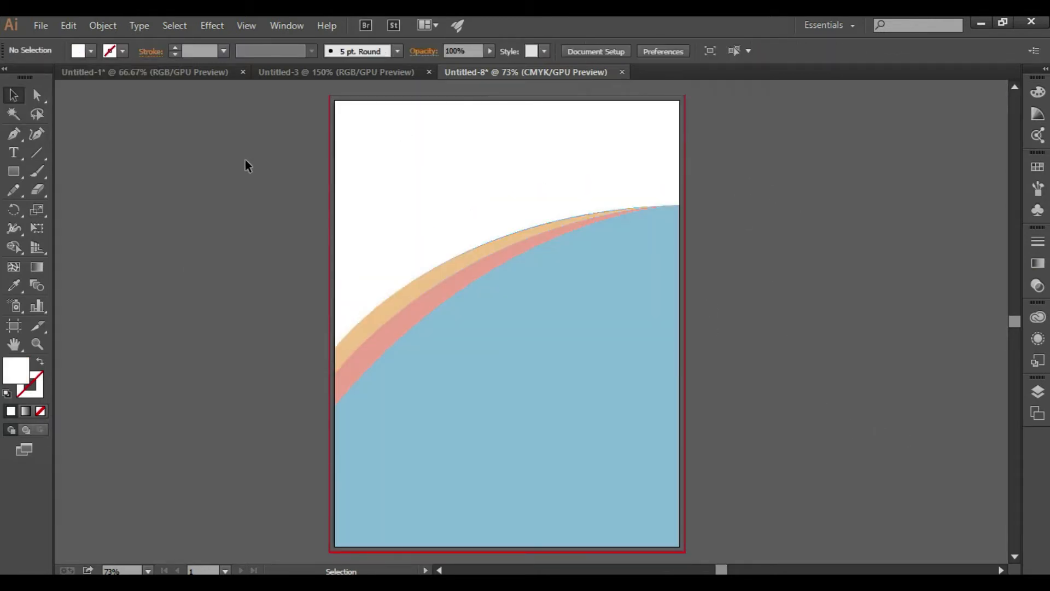
Create an inset copy of the white shape using Offset Path with a -0.375 in offset and miter joins
{"action": "left_click", "coordinate": [402, 160]}
{"action": "left_click", "coordinate": [110, 23]}
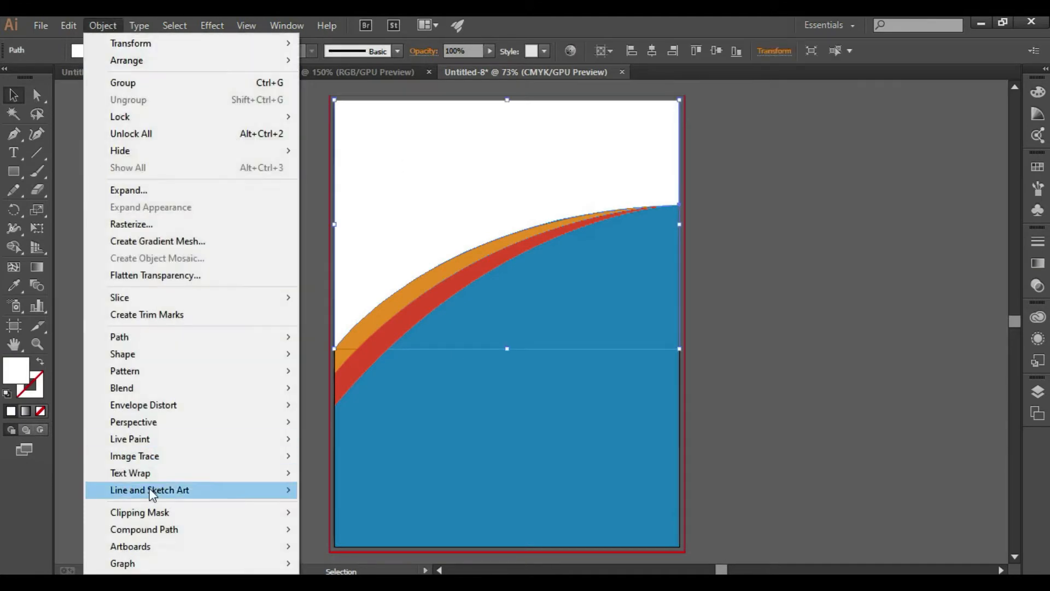
{"action": "mouse_move", "coordinate": [149, 339]}
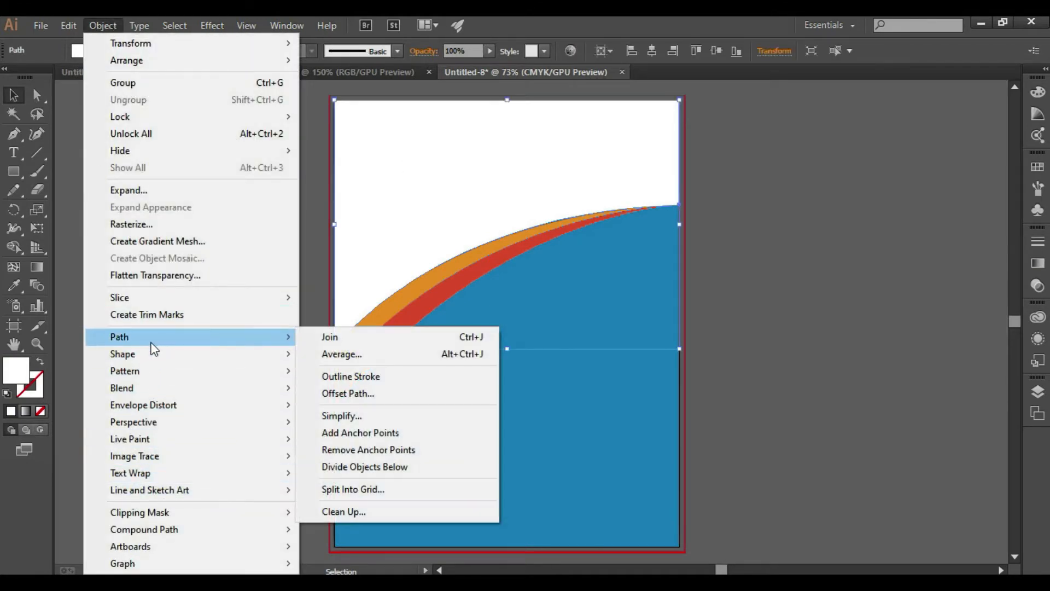
{"action": "left_click", "coordinate": [349, 394]}
{"action": "left_click", "coordinate": [427, 342]}
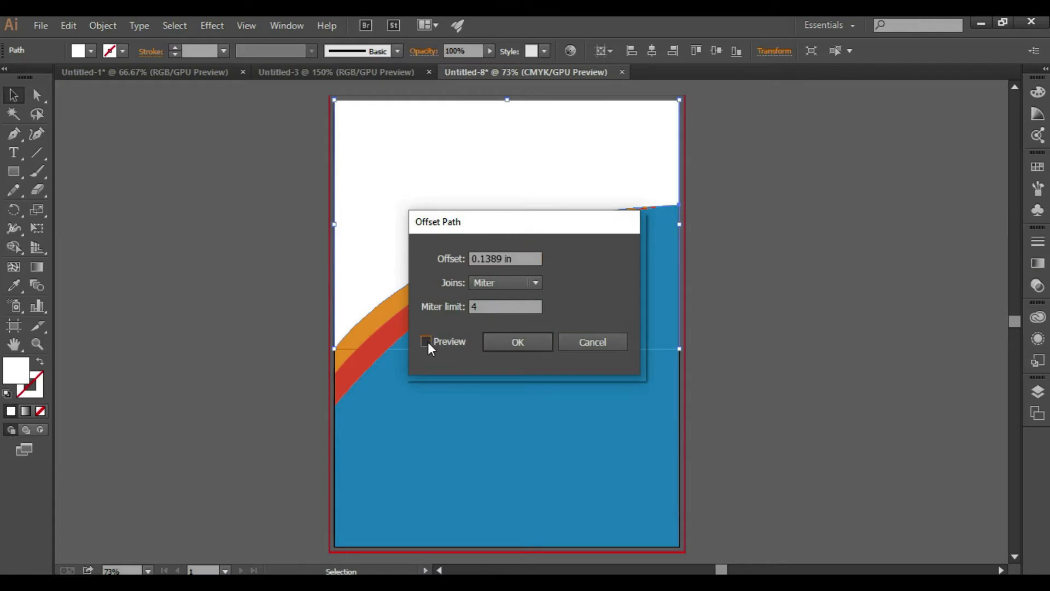
{"action": "type", "text": "-0.375"}
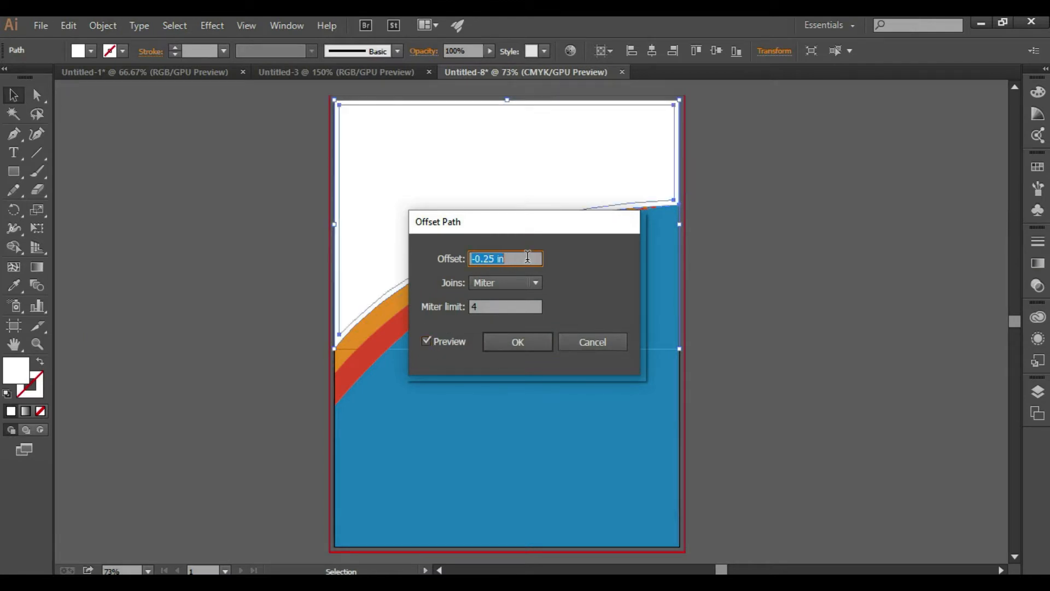
{"action": "left_click", "coordinate": [539, 344]}
{"action": "left_click", "coordinate": [301, 225]}
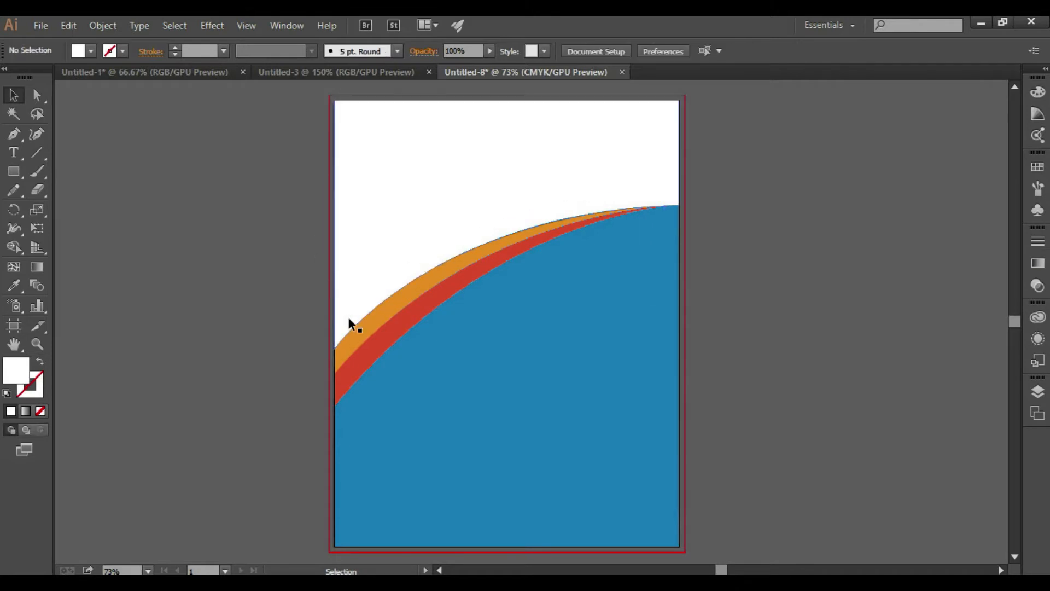
Bring the inset copy of the white shape to the front
{"action": "right_click", "coordinate": [353, 290]}
{"action": "mouse_move", "coordinate": [460, 518]}
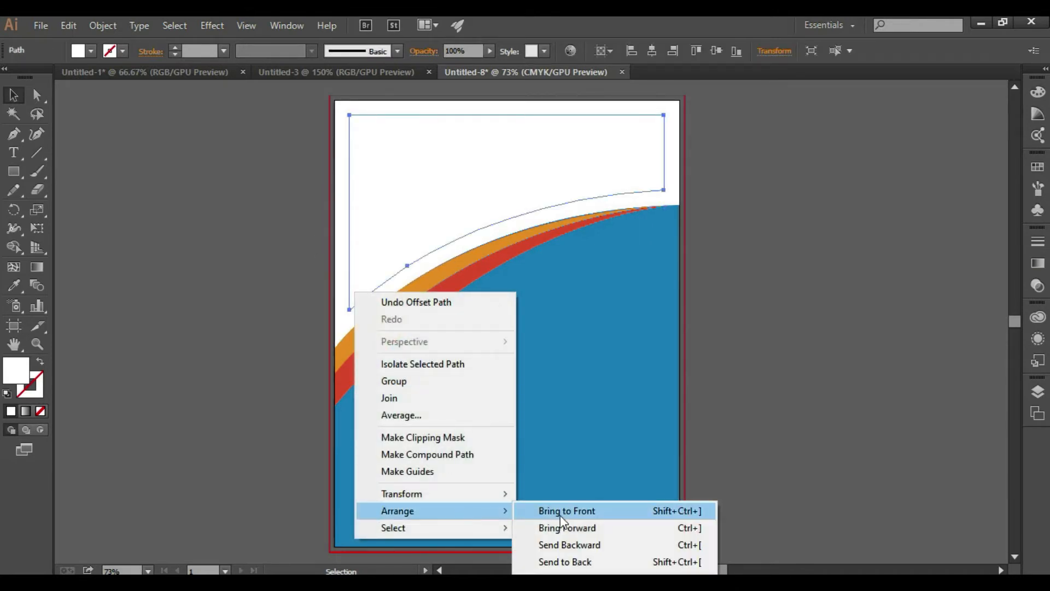
{"action": "left_click", "coordinate": [561, 513]}
Color the inset shape with the blue of the page background using the Eyedropper
{"action": "left_click", "coordinate": [345, 318]}
{"action": "left_click", "coordinate": [91, 52]}
{"action": "left_click", "coordinate": [235, 120]}
{"action": "left_click", "coordinate": [455, 162]}
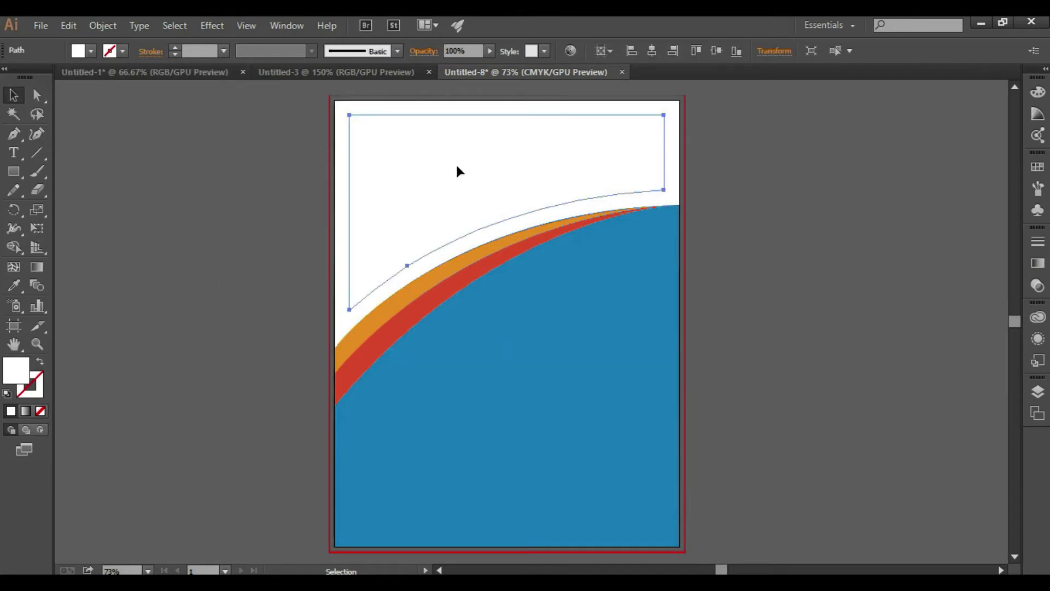
{"action": "left_click", "coordinate": [13, 285]}
{"action": "left_click", "coordinate": [499, 429]}
{"action": "key", "text": "v"}
{"action": "left_click", "coordinate": [201, 208]}
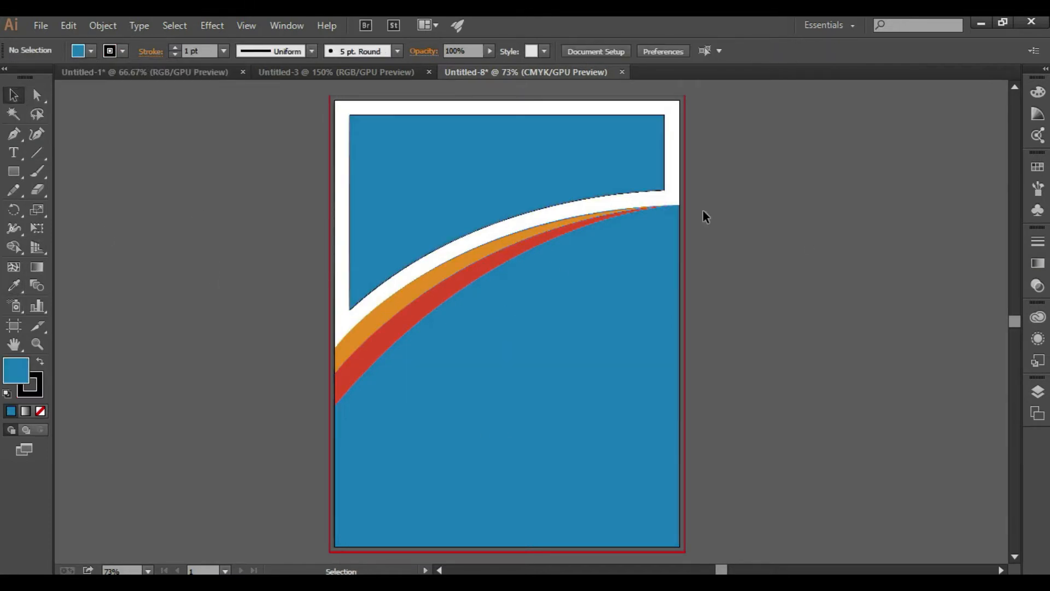
Remove the black stroke from the blue inset shape
{"action": "left_click", "coordinate": [563, 160]}
{"action": "left_click", "coordinate": [175, 54]}
{"action": "left_click", "coordinate": [175, 177]}
{"action": "scroll", "coordinate": [719, 305], "scroll_direction": "up", "scroll_amount": 1}
{"action": "scroll", "coordinate": [719, 305], "scroll_direction": "down", "scroll_amount": 1}
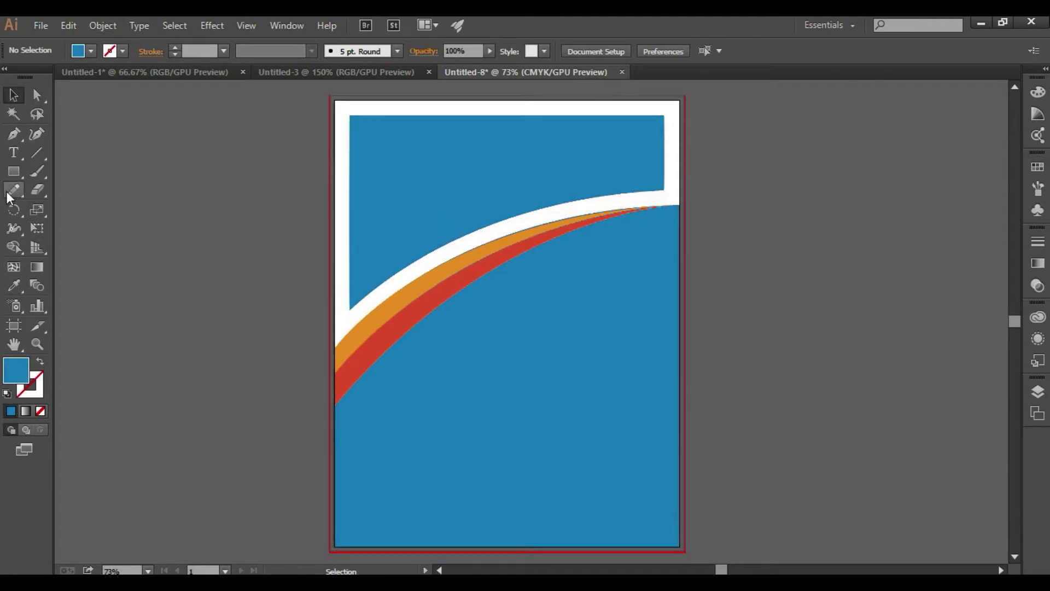
Draw a ten-pointed star on the blue area below the bands and color it with the red of the lower band
{"action": "left_click", "coordinate": [14, 171]}
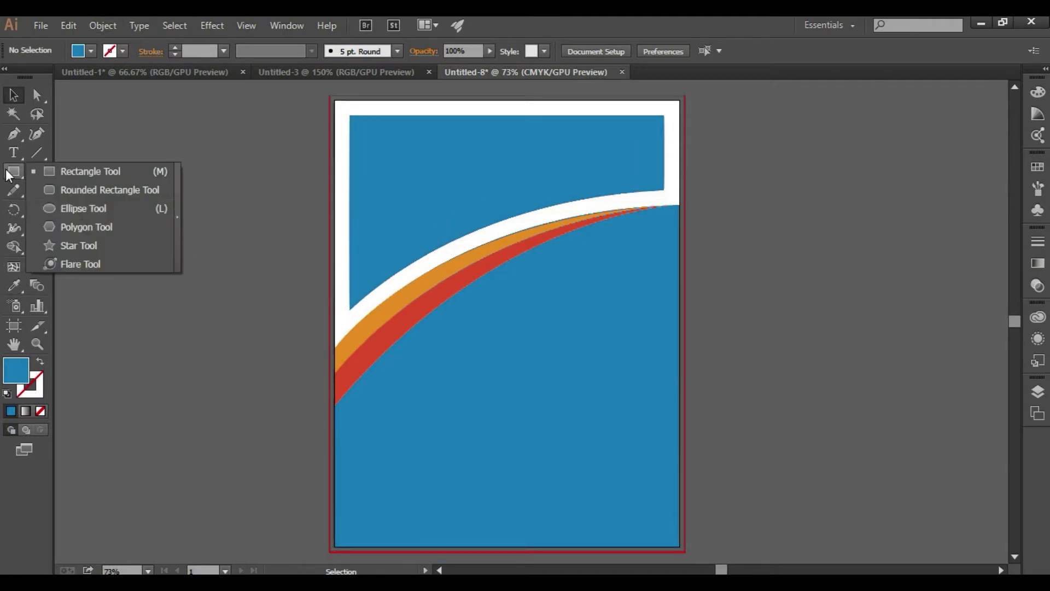
{"action": "left_click", "coordinate": [82, 245]}
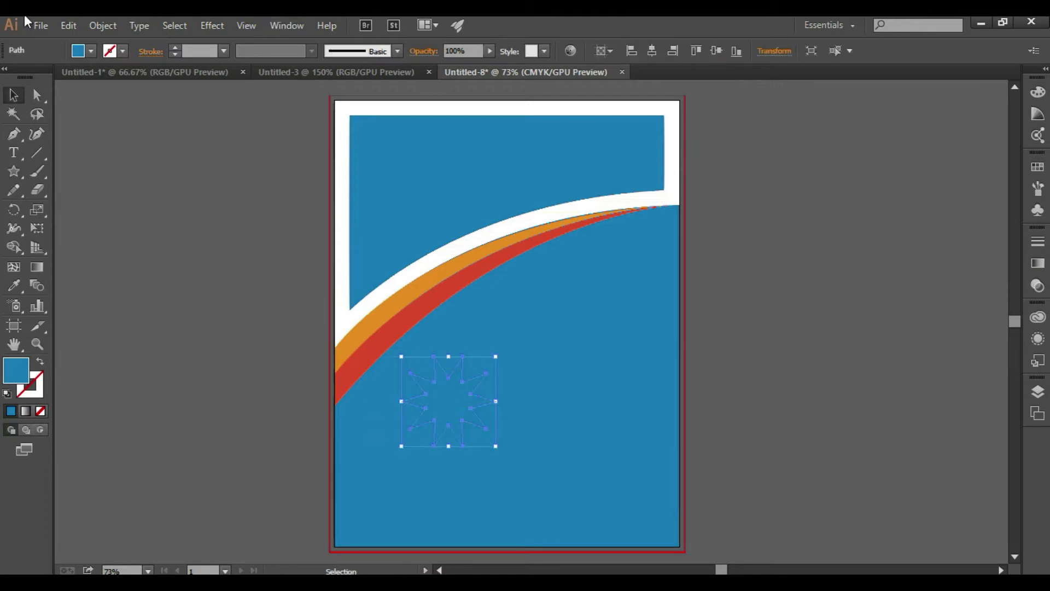
{"action": "left_click", "coordinate": [14, 285]}
{"action": "left_click", "coordinate": [353, 357]}
{"action": "key", "text": "v"}
{"action": "left_click", "coordinate": [196, 236]}
Draw a red circle above the star, overlapping the curved bands
{"action": "left_click", "coordinate": [14, 171]}
{"action": "left_click", "coordinate": [82, 208]}
{"action": "left_click_drag", "start_coordinate": [440, 300], "coordinate": [517, 374]}
{"action": "left_click", "coordinate": [13, 96]}
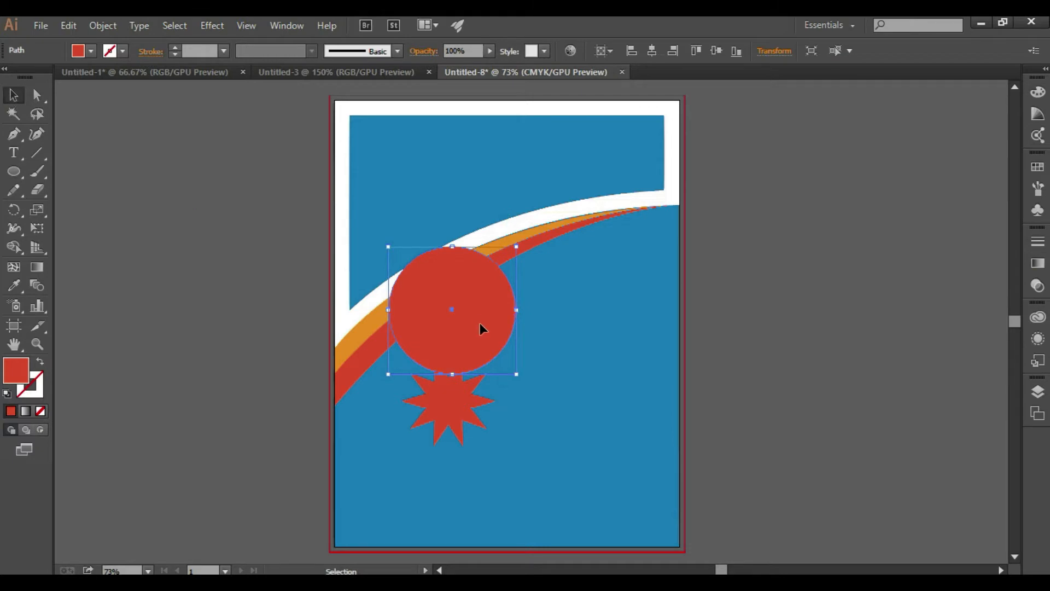
Duplicate the red circle twice toward the right, scaling each copy smaller than the previous one
{"action": "left_click_drag", "start_coordinate": [458, 296], "coordinate": [550, 292]}
{"action": "left_click_drag", "start_coordinate": [591, 360], "coordinate": [576, 345]}
{"action": "left_click_drag", "start_coordinate": [538, 314], "coordinate": [611, 297]}
{"action": "double_click", "coordinate": [526, 301]}
{"action": "double_click", "coordinate": [790, 295]}
{"action": "left_click_drag", "start_coordinate": [640, 360], "coordinate": [605, 300], "text": "alt"}
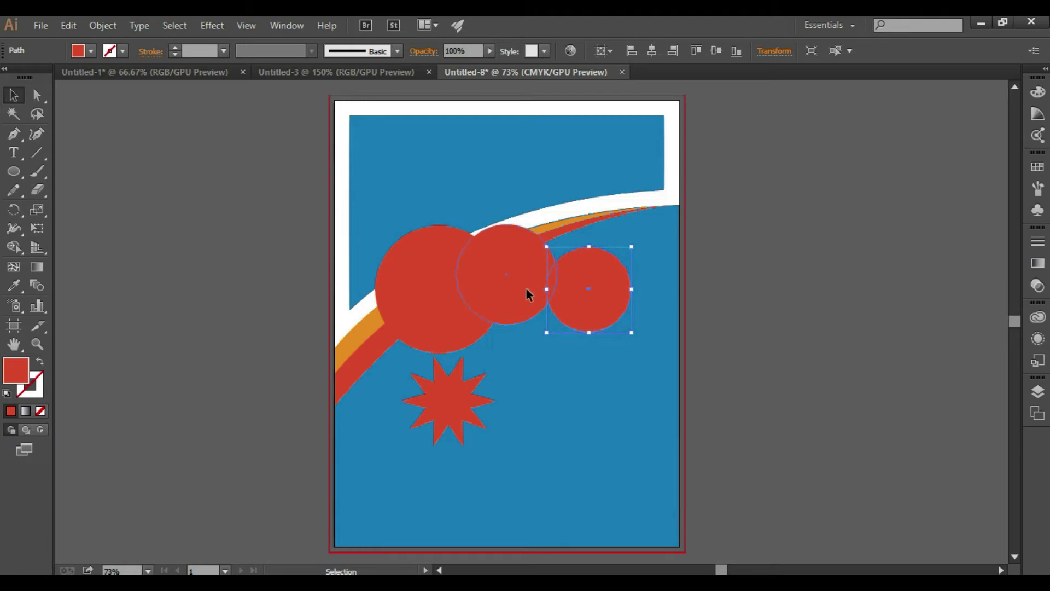
Nudge the middle red circle slightly right to even out its overlap with the two neighbouring circles
{"action": "left_click", "coordinate": [526, 290]}
{"action": "key", "text": "Right"}
{"action": "key", "text": "Right"}
{"action": "key", "text": "Right"}
{"action": "key", "text": "Right"}
{"action": "key", "text": "Right"}
{"action": "key", "text": "Right"}
{"action": "key", "text": "Right"}
{"action": "key", "text": "Right"}
{"action": "key", "text": "Right"}
{"action": "key", "text": "Right"}
{"action": "key", "text": "Right"}
{"action": "key", "text": "Right"}
{"action": "key", "text": "Right"}
{"action": "key", "text": "Right"}
{"action": "key", "text": "Right"}
{"action": "key", "text": "Right"}
{"action": "key", "text": "Right"}
{"action": "key", "text": "Right"}
{"action": "key", "text": "Right"}
{"action": "key", "text": "Right"}
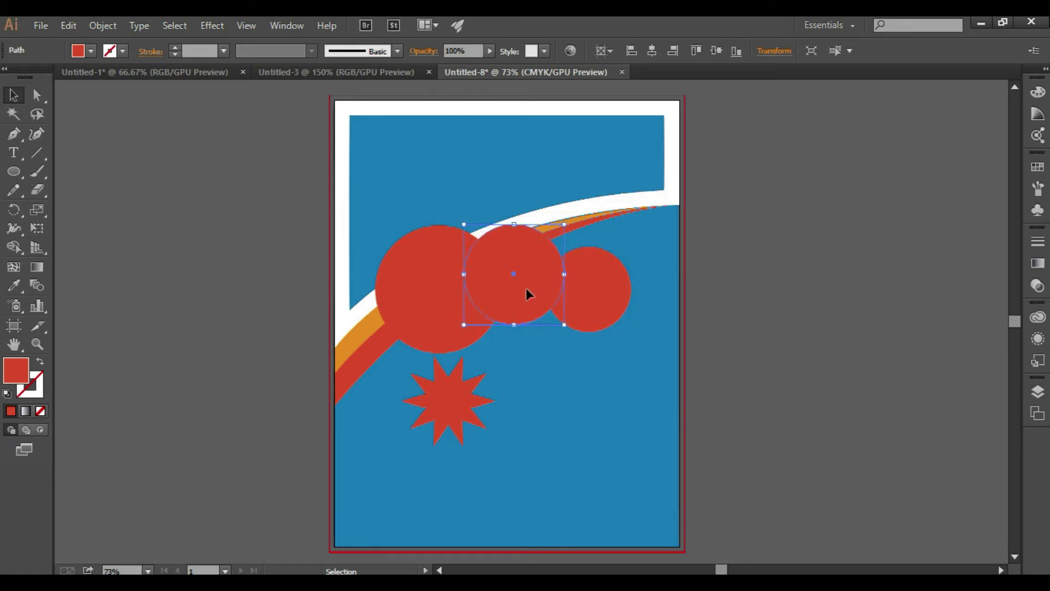
{"action": "key", "text": "Right"}
{"action": "key", "text": "Right"}
{"action": "key", "text": "Right"}
{"action": "key", "text": "Right"}
{"action": "key", "text": "Right"}
{"action": "left_click", "coordinate": [828, 318]}
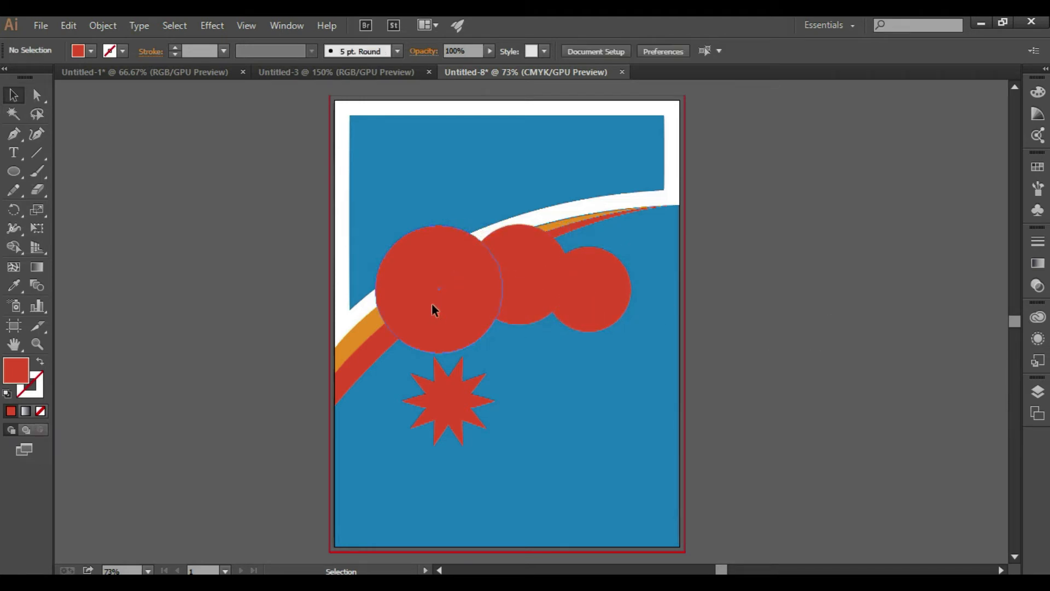
Try applying Offset Path to the largest red circle
{"action": "left_click", "coordinate": [432, 304]}
{"action": "left_click", "coordinate": [103, 25]}
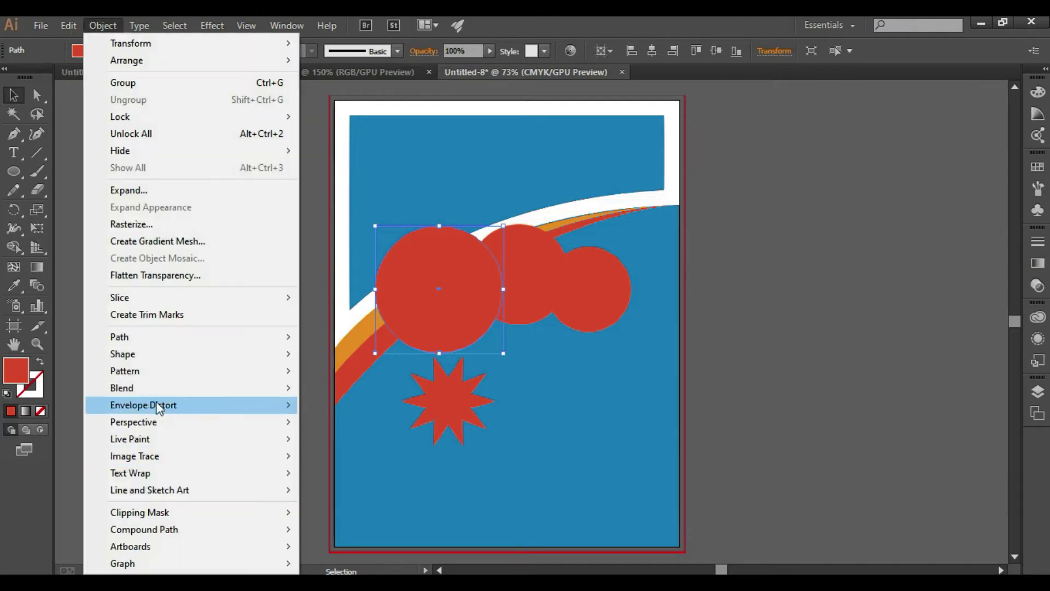
{"action": "mouse_move", "coordinate": [147, 341]}
{"action": "left_click", "coordinate": [350, 393]}
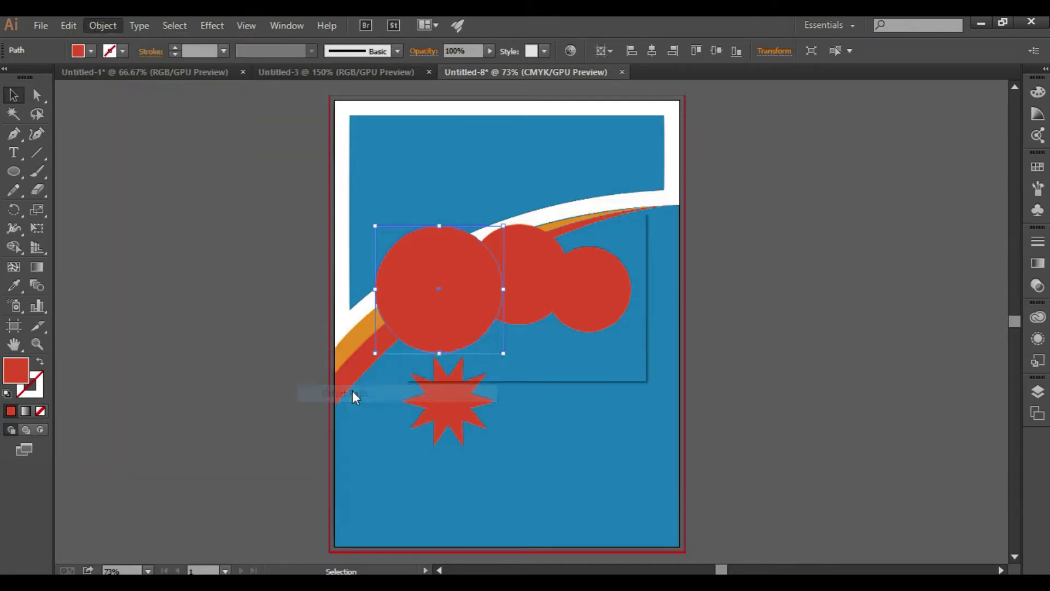
{"action": "left_click", "coordinate": [425, 341]}
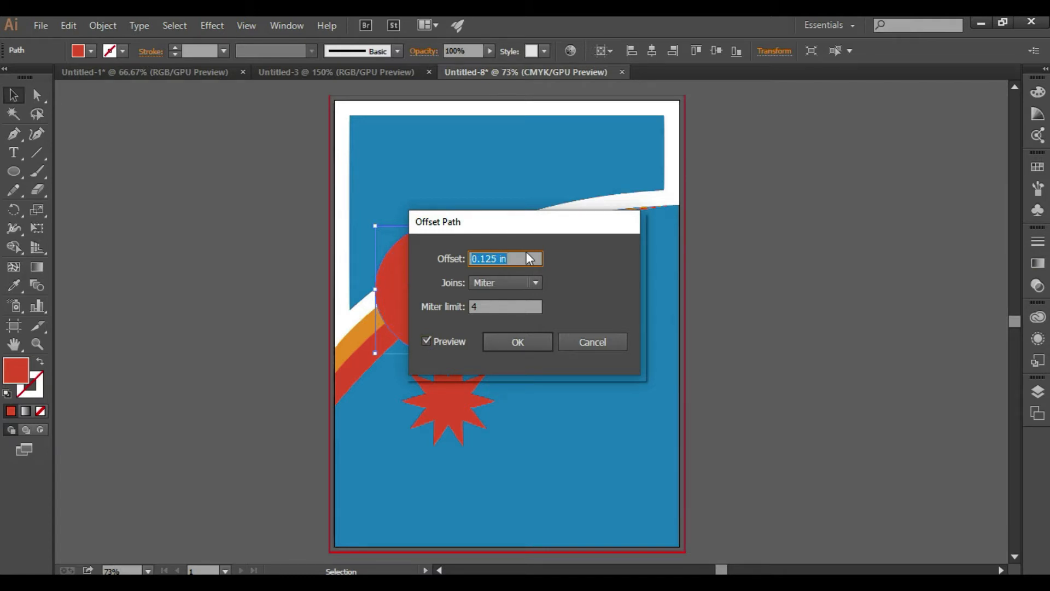
{"action": "left_click", "coordinate": [518, 342]}
Try to color the largest circle with the white of the curved header border
{"action": "left_click", "coordinate": [14, 285]}
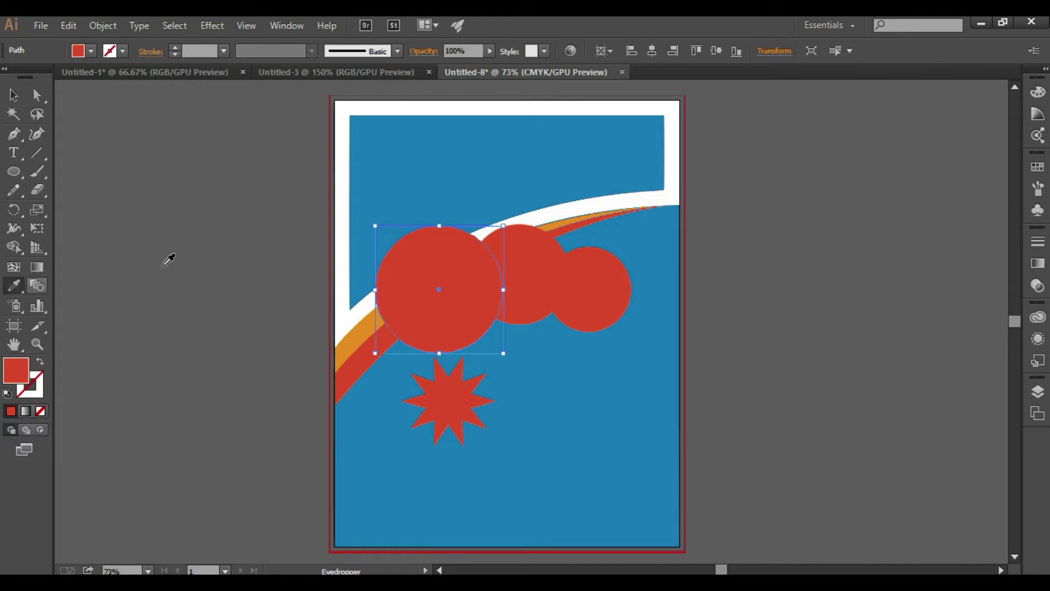
{"action": "left_click", "coordinate": [572, 207]}
{"action": "key", "text": "v"}
{"action": "left_click", "coordinate": [451, 287]}
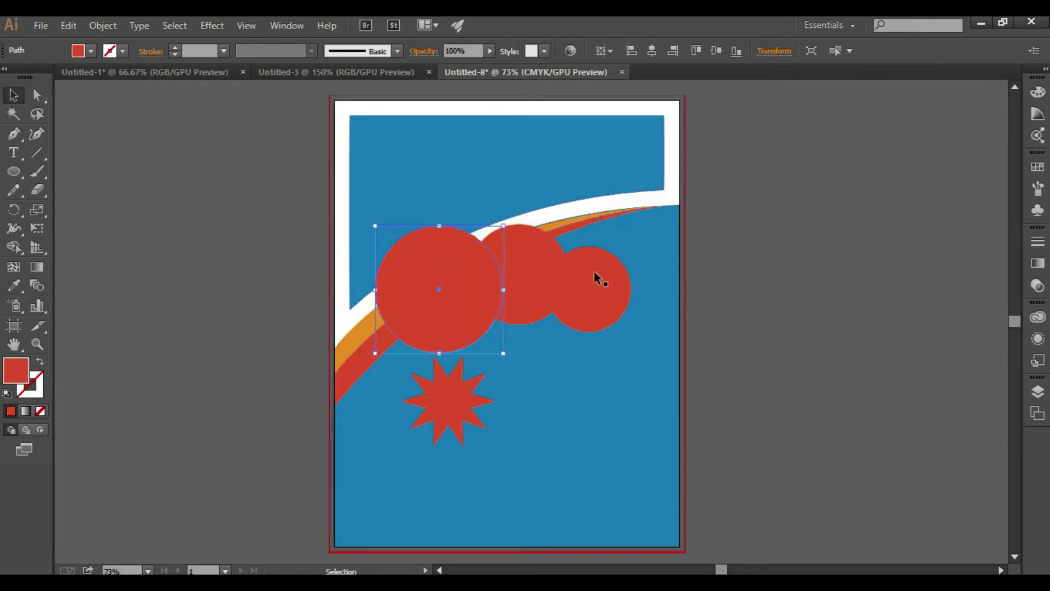
{"action": "left_click", "coordinate": [734, 268]}
Try sending the largest circle to the back and coloring it with the border's white, and undo the changes
{"action": "left_click", "coordinate": [439, 289]}
{"action": "right_click", "coordinate": [439, 288]}
{"action": "mouse_move", "coordinate": [551, 508]}
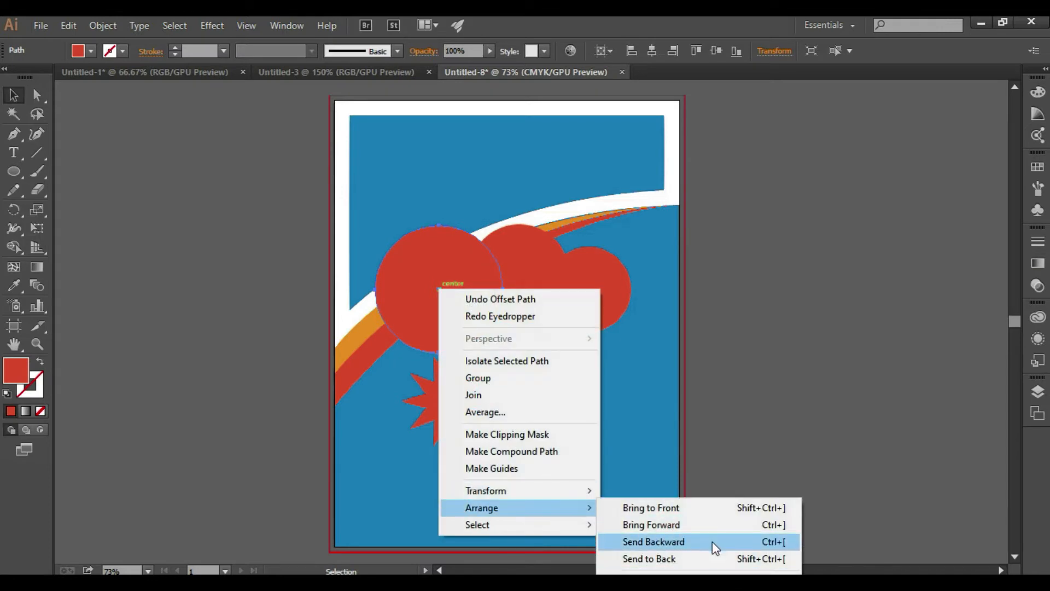
{"action": "left_click", "coordinate": [716, 557]}
{"action": "key", "text": "i"}
{"action": "left_click", "coordinate": [391, 108]}
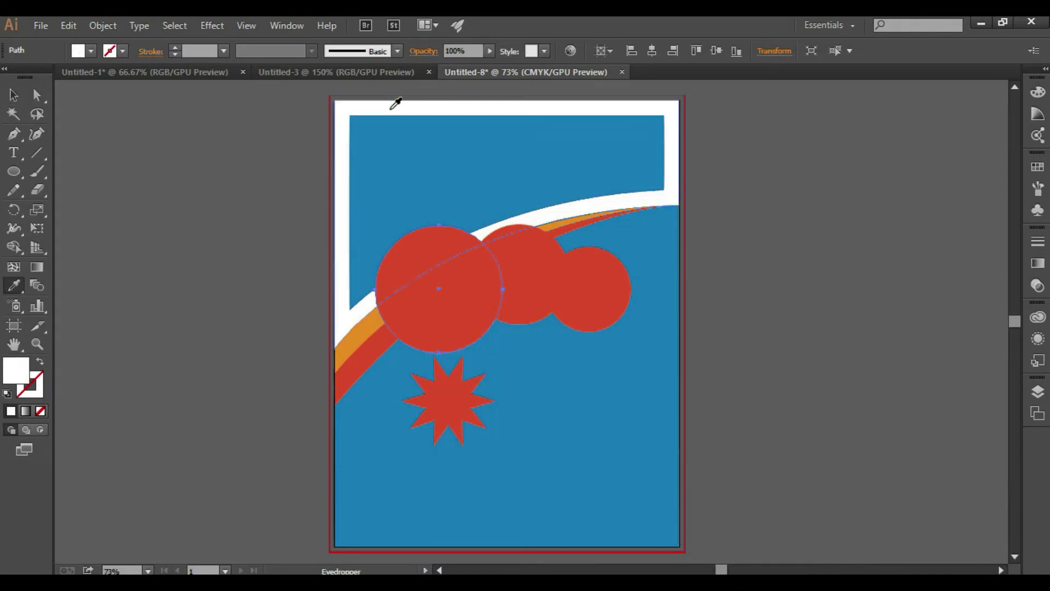
{"action": "left_click", "coordinate": [14, 99]}
{"action": "left_click", "coordinate": [251, 239]}
{"action": "key", "text": "ctrl+z"}
{"action": "key", "text": "ctrl+z"}
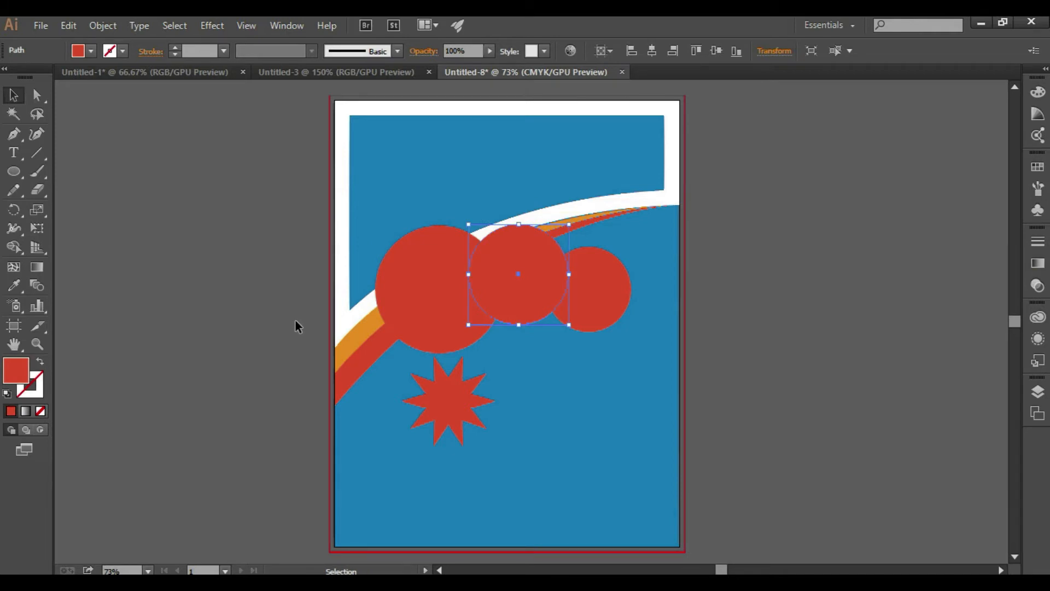
{"action": "left_click", "coordinate": [771, 303]}
{"action": "left_click", "coordinate": [590, 178]}
{"action": "left_click", "coordinate": [758, 193]}
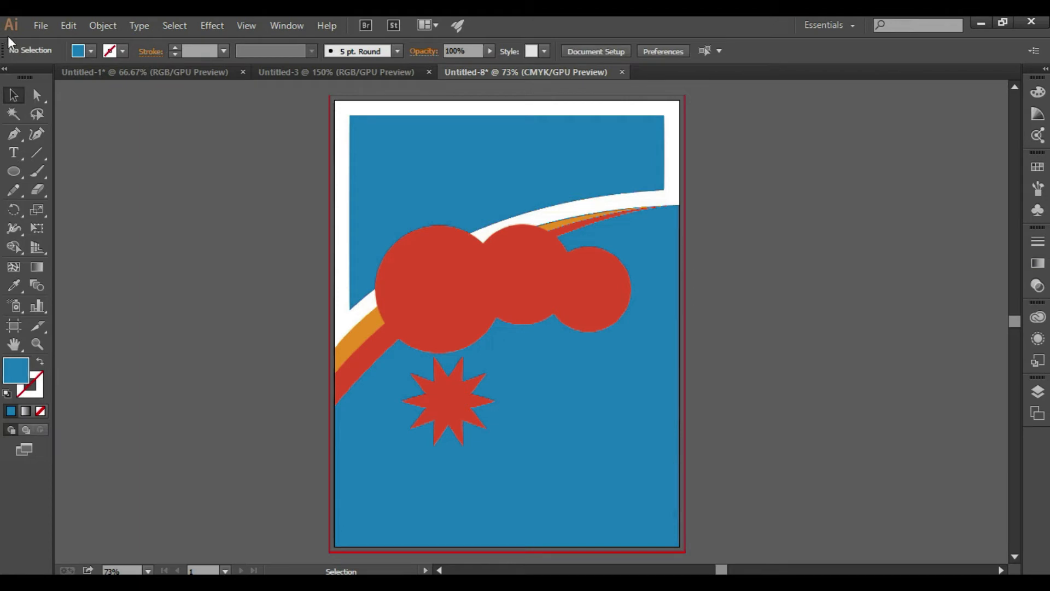
{"action": "left_click", "coordinate": [39, 25]}
{"action": "left_click", "coordinate": [898, 214]}
Draw a closed curved band with the Pen tool from the page's right edge across the star, tapering to a point at its upper left
{"action": "left_click", "coordinate": [14, 134]}
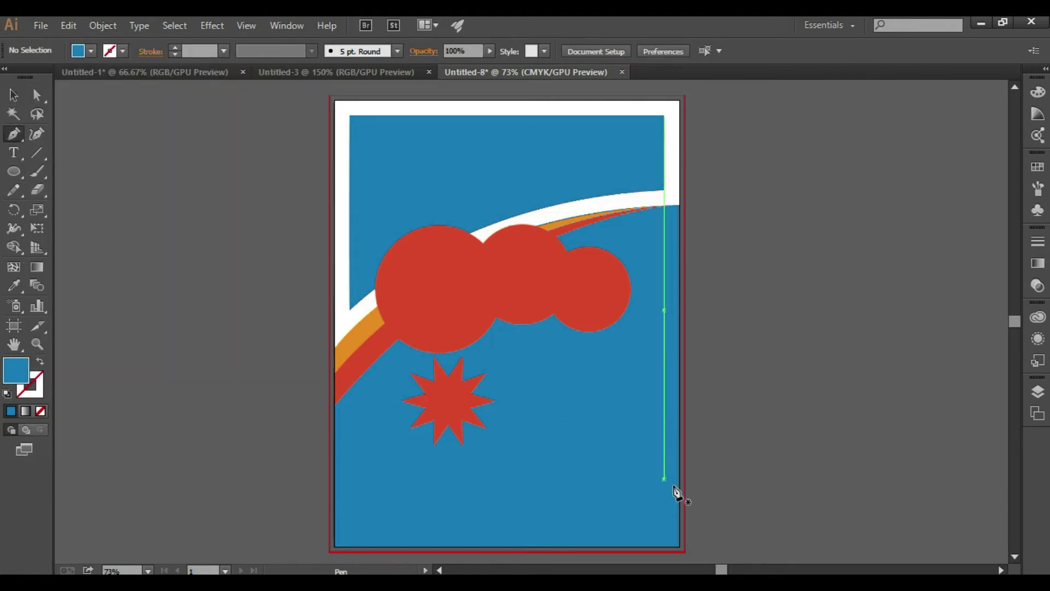
{"action": "left_click", "coordinate": [680, 458]}
{"action": "left_click", "coordinate": [380, 374]}
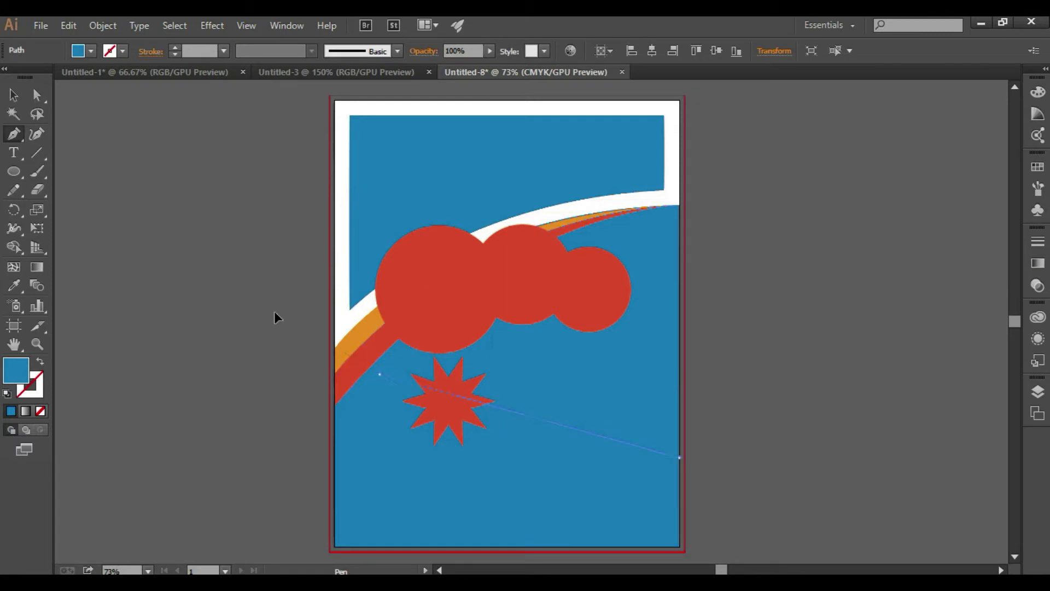
{"action": "left_click_drag", "start_coordinate": [221, 274], "coordinate": [221, 275]}
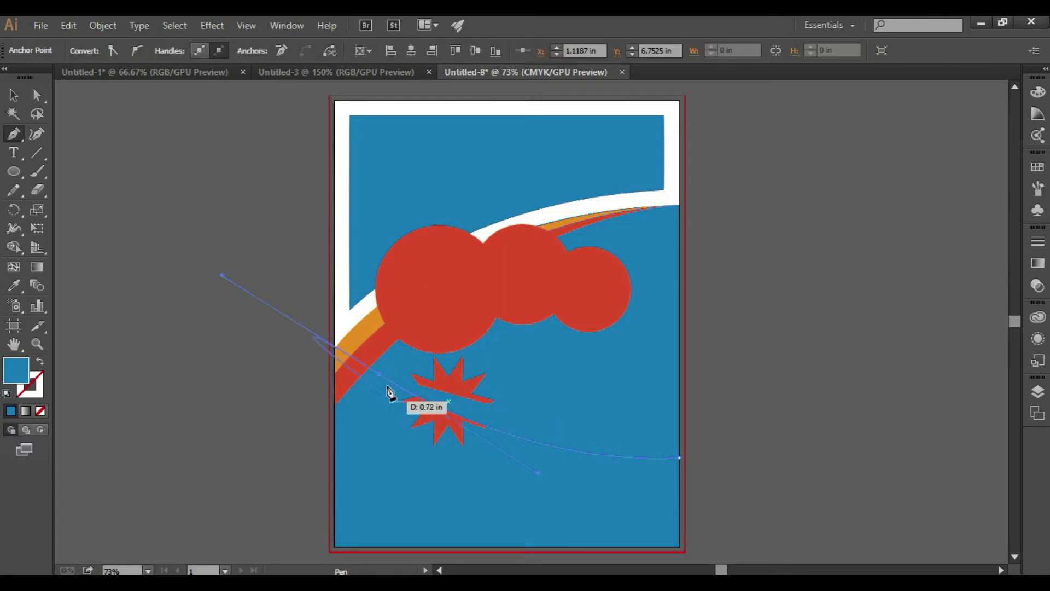
{"action": "left_click_drag", "start_coordinate": [681, 471], "coordinate": [761, 471]}
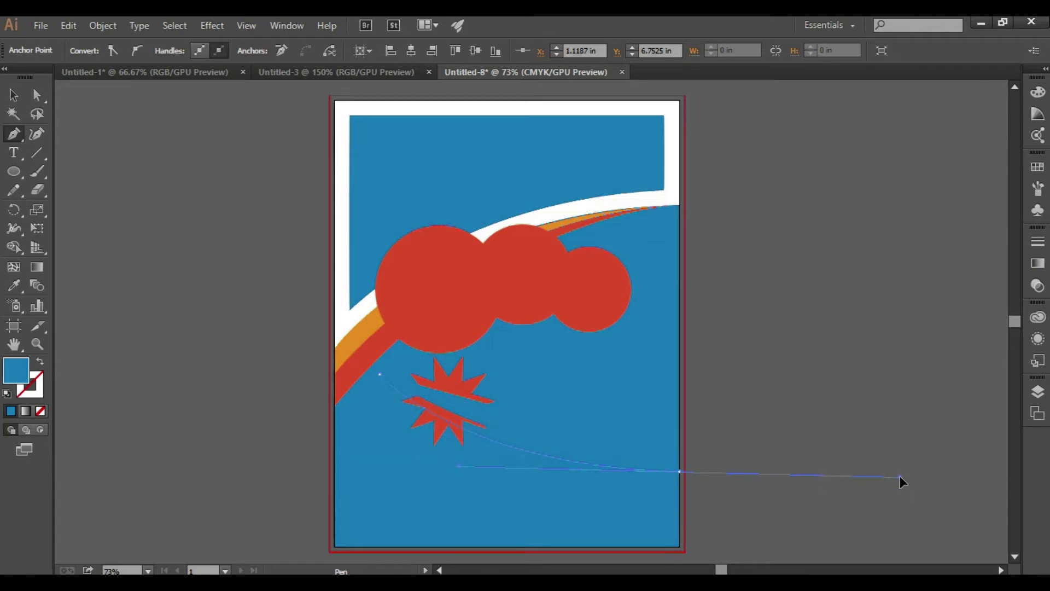
{"action": "left_click_drag", "start_coordinate": [868, 475], "coordinate": [871, 474]}
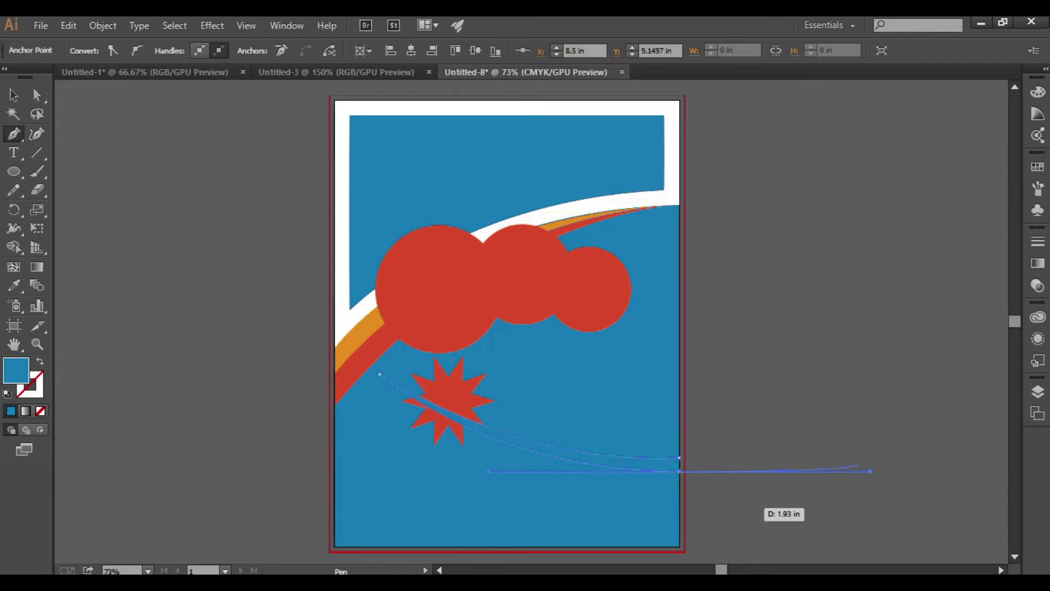
{"action": "left_click", "coordinate": [679, 471]}
{"action": "left_click", "coordinate": [679, 458]}
Color the new lower swoosh with the red of the upper curved band
{"action": "left_click", "coordinate": [14, 285]}
{"action": "left_click", "coordinate": [370, 351]}
{"action": "left_click", "coordinate": [15, 97]}
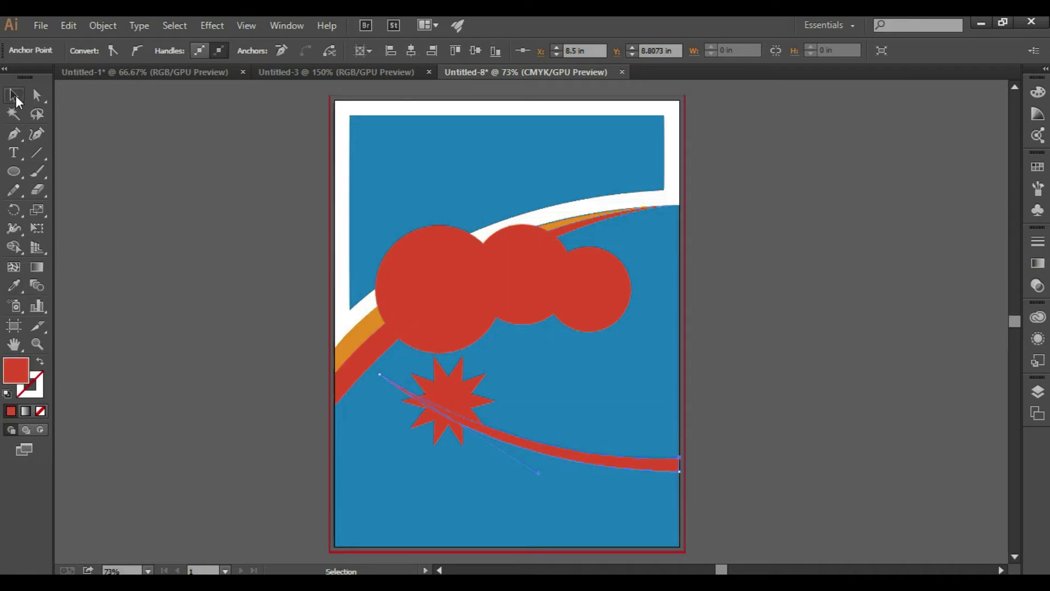
Try shifting a copy of the red swoosh down below the original
{"action": "left_click", "coordinate": [639, 465]}
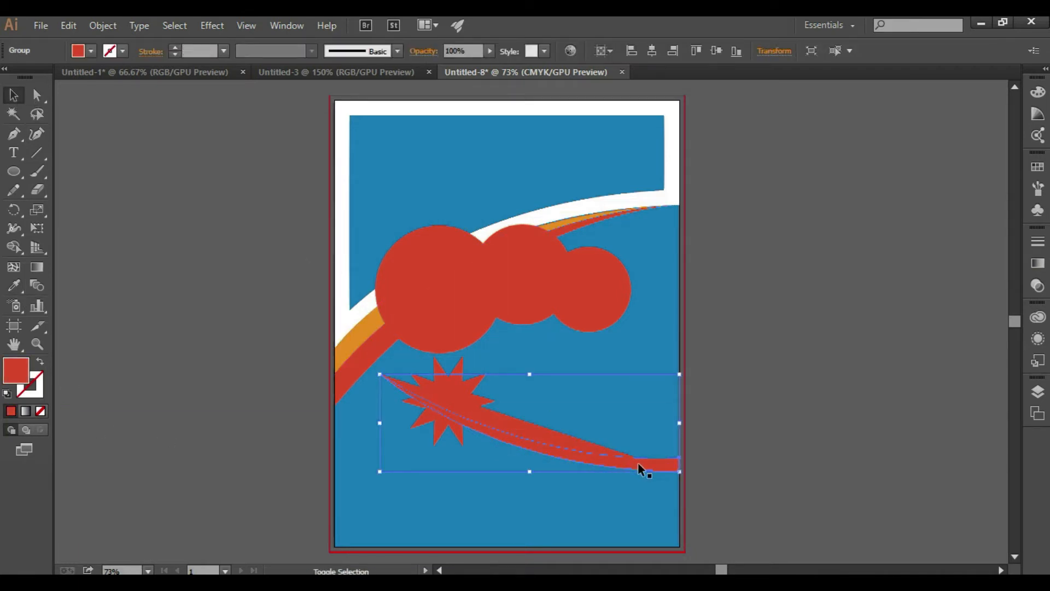
{"action": "key", "text": "shift+Down"}
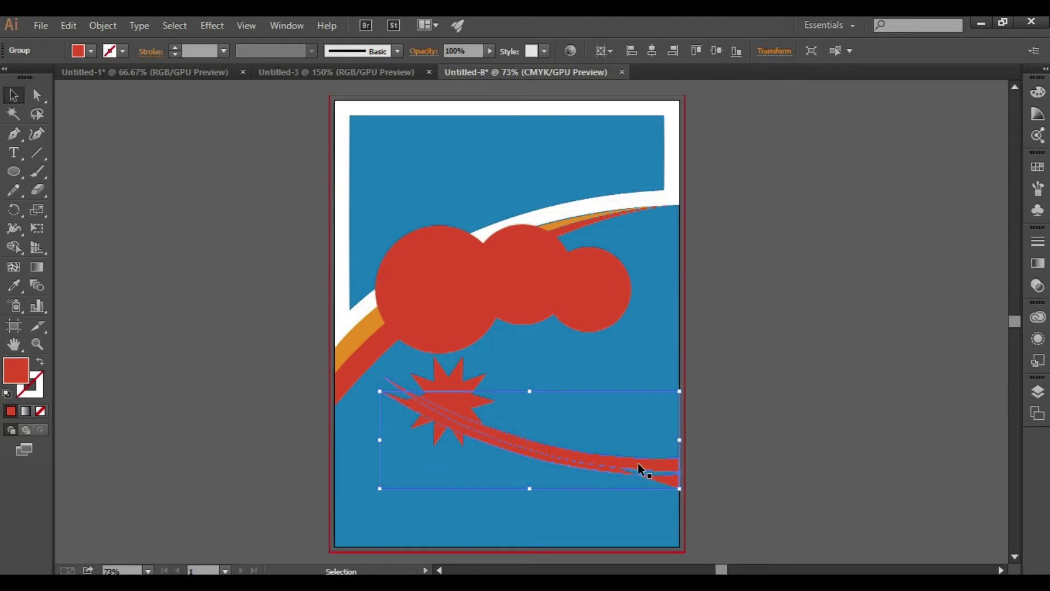
{"action": "left_click", "coordinate": [586, 464]}
Draw a second closed tapering band with the Pen tool along the lower edge of the red swoosh, sharing its pointed tip
{"action": "left_click", "coordinate": [17, 134]}
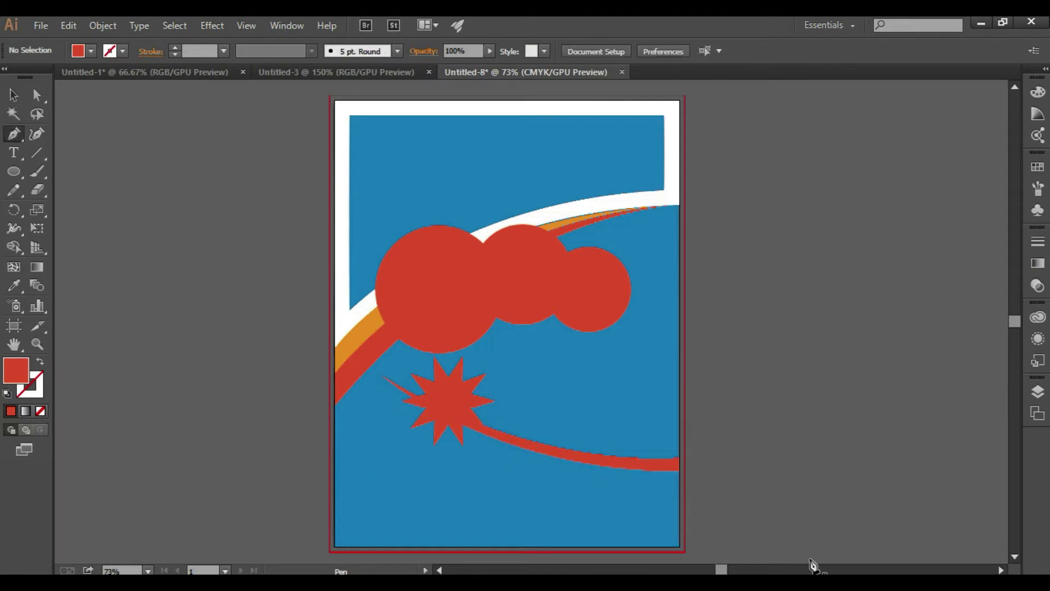
{"action": "left_click", "coordinate": [679, 471]}
{"action": "left_click", "coordinate": [431, 402]}
{"action": "left_click", "coordinate": [380, 373]}
{"action": "left_click_drag", "start_coordinate": [300, 296], "coordinate": [263, 270]}
{"action": "left_click", "coordinate": [380, 374]}
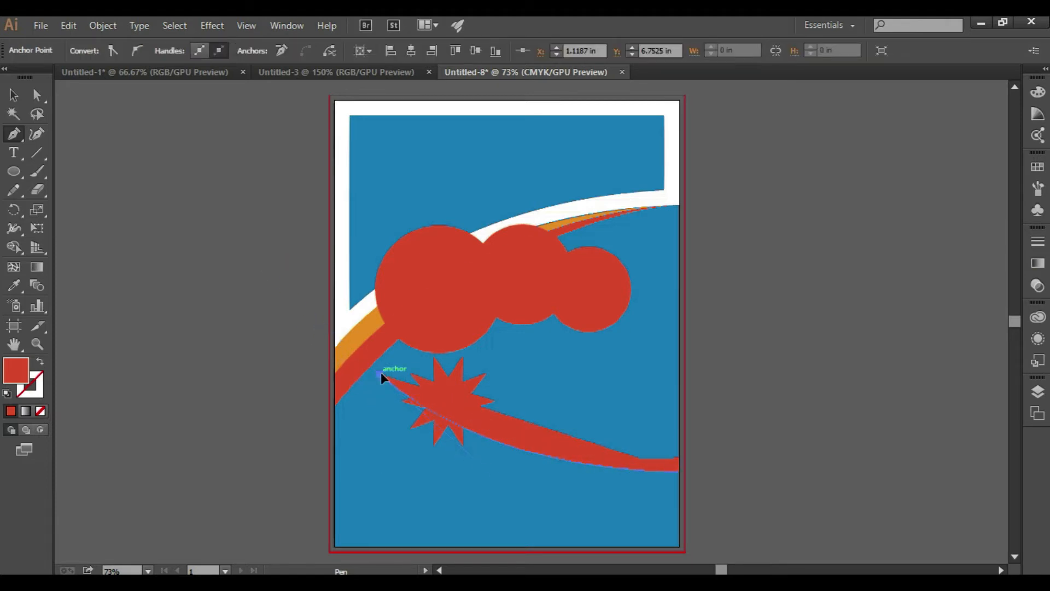
{"action": "left_click_drag", "start_coordinate": [679, 484], "coordinate": [895, 486]}
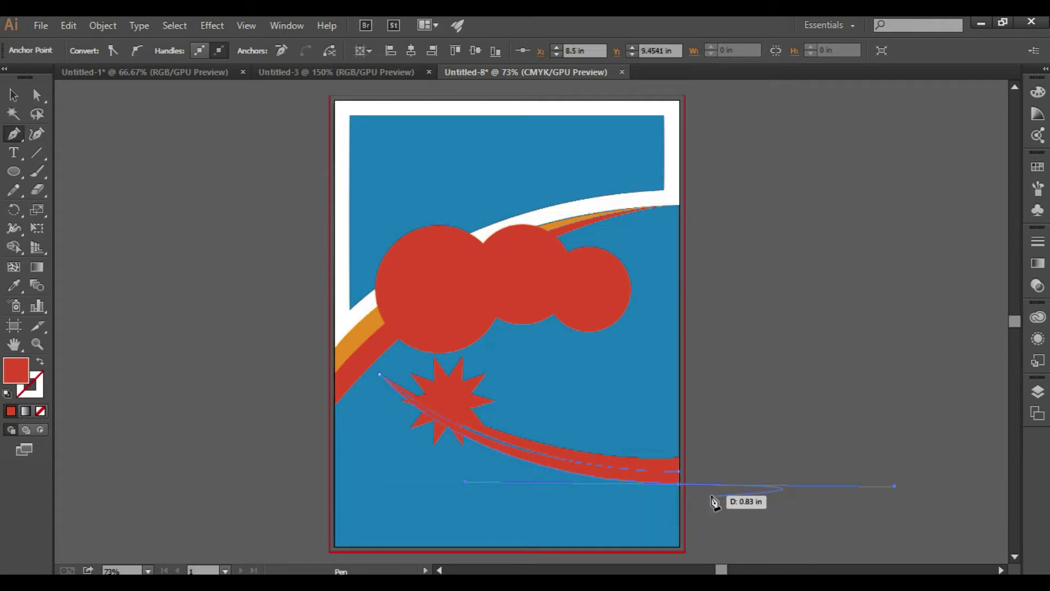
{"action": "key", "text": "ctrl+z"}
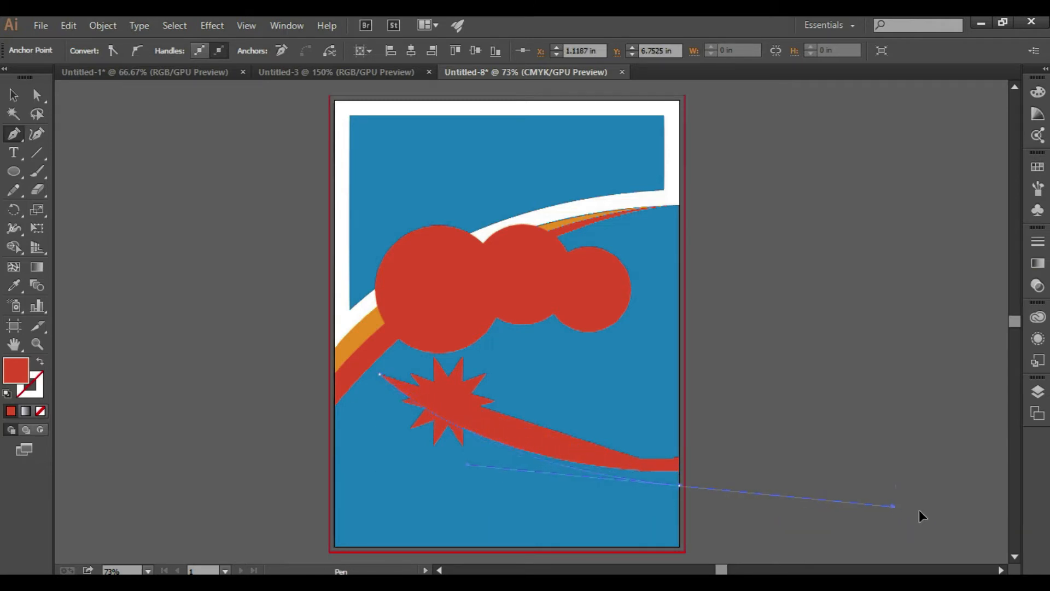
{"action": "left_click_drag", "start_coordinate": [927, 500], "coordinate": [900, 489]}
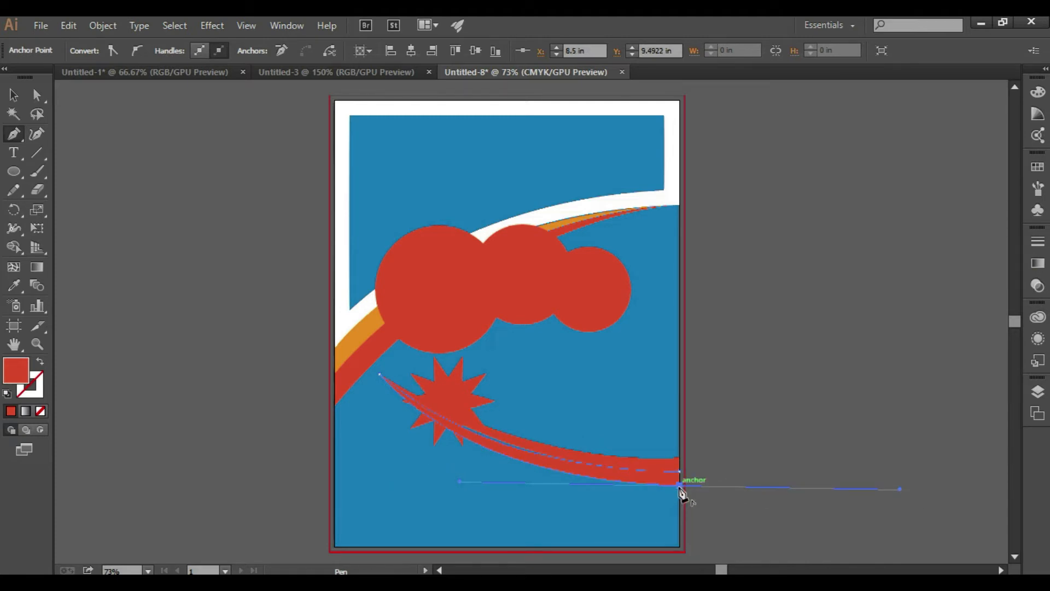
{"action": "left_click", "coordinate": [681, 476]}
Color the second lower swoosh with the orange of the upper curved band
{"action": "double_click", "coordinate": [14, 285]}
{"action": "left_click", "coordinate": [659, 455]}
{"action": "left_click", "coordinate": [345, 346]}
{"action": "left_click", "coordinate": [12, 96]}
Adjust the orange swoosh's curve handles so it closes the gap along the lower edge of the red swoosh
{"action": "left_click", "coordinate": [37, 344]}
{"action": "left_click", "coordinate": [536, 448]}
{"action": "left_click", "coordinate": [535, 448]}
{"action": "left_click", "coordinate": [695, 476]}
{"action": "scroll", "coordinate": [1014, 103], "scroll_direction": "up", "scroll_amount": 15}
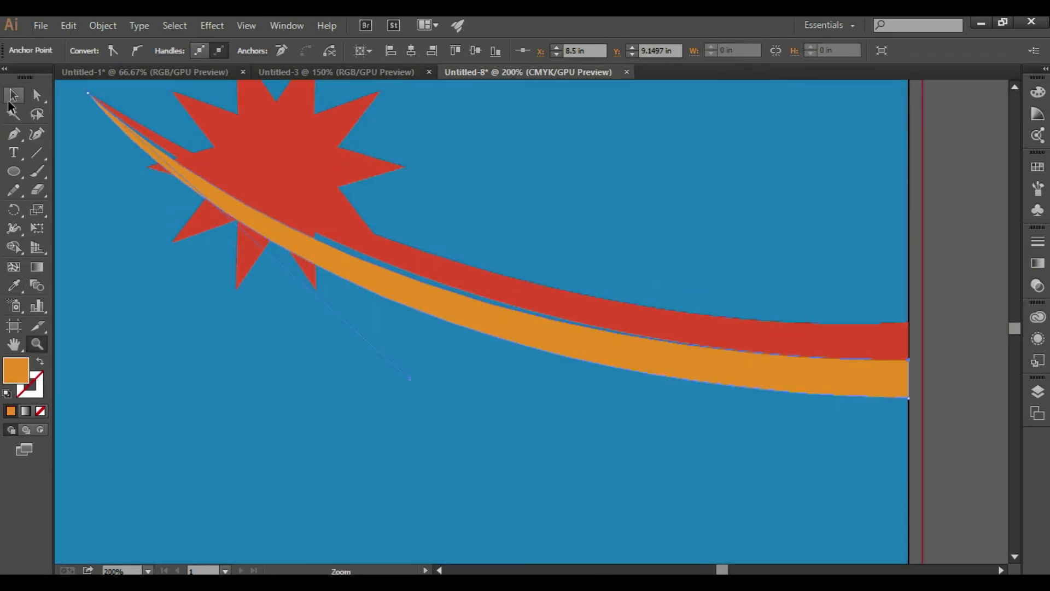
{"action": "double_click", "coordinate": [13, 96]}
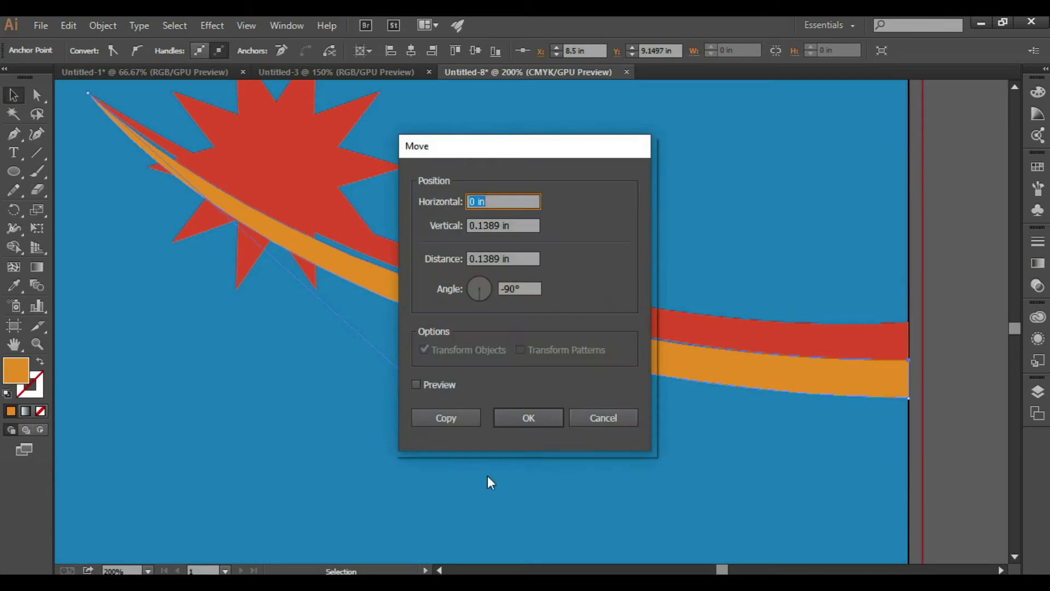
{"action": "left_click", "coordinate": [604, 418]}
{"action": "left_click", "coordinate": [643, 357]}
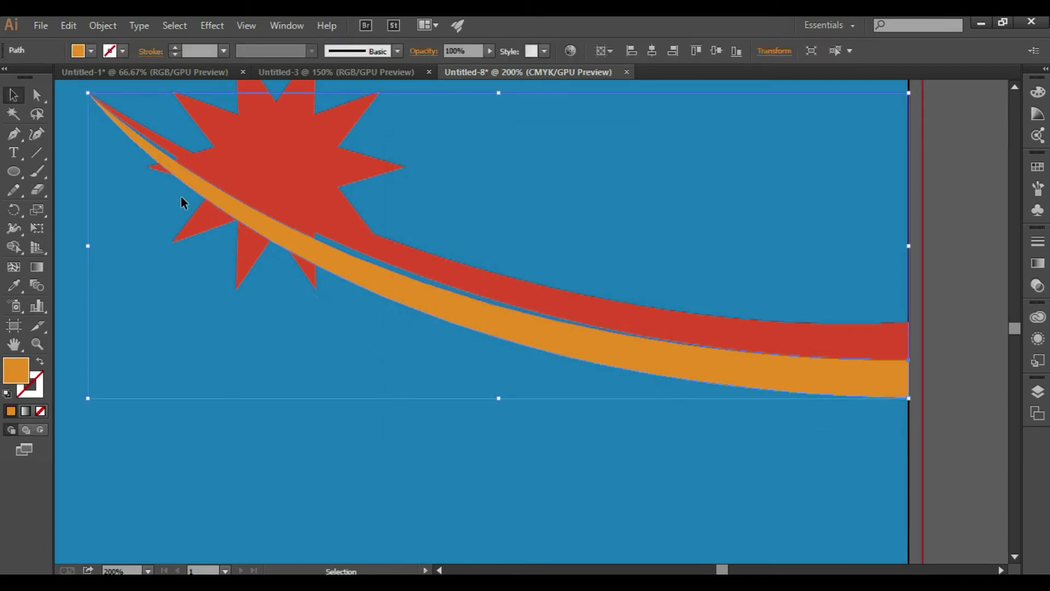
{"action": "key", "text": "ctrl+minus"}
{"action": "key", "text": "a"}
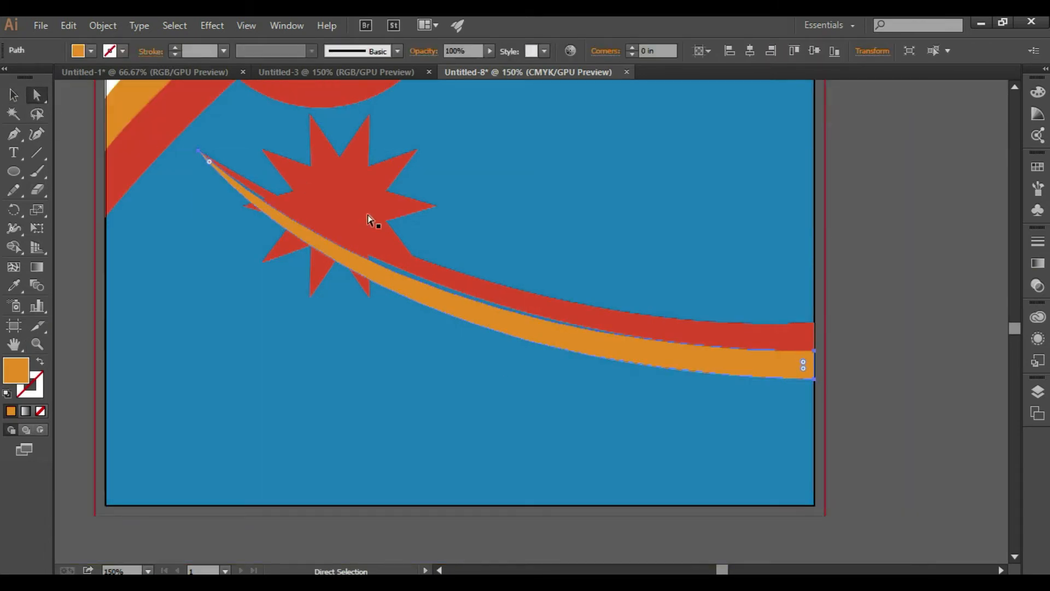
{"action": "left_click", "coordinate": [199, 150]}
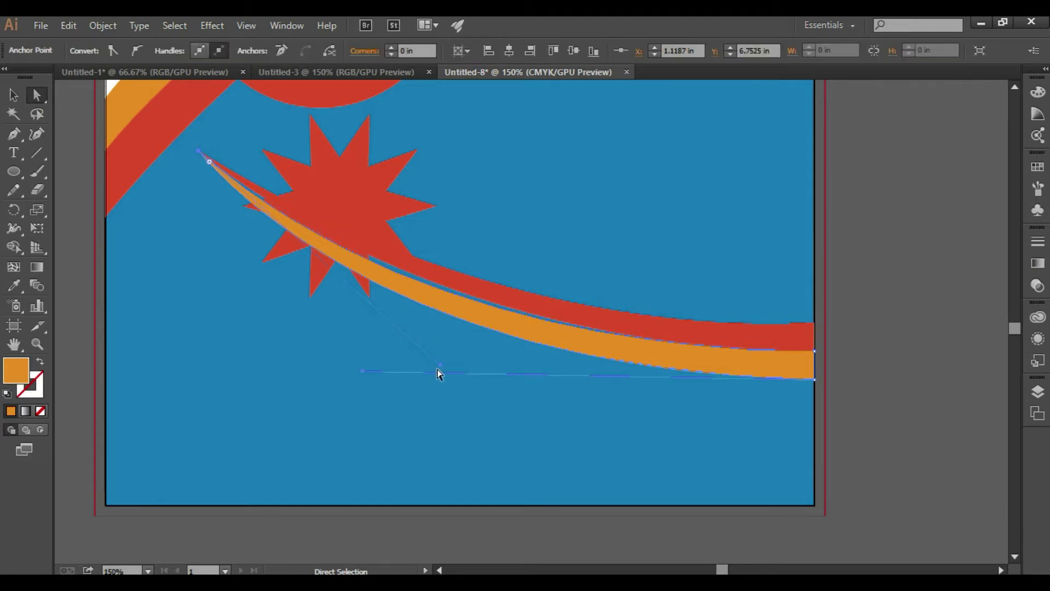
{"action": "left_click_drag", "start_coordinate": [444, 372], "coordinate": [464, 359]}
{"action": "left_click_drag", "start_coordinate": [463, 367], "coordinate": [461, 365]}
{"action": "left_click", "coordinate": [14, 95]}
{"action": "left_click", "coordinate": [829, 166]}
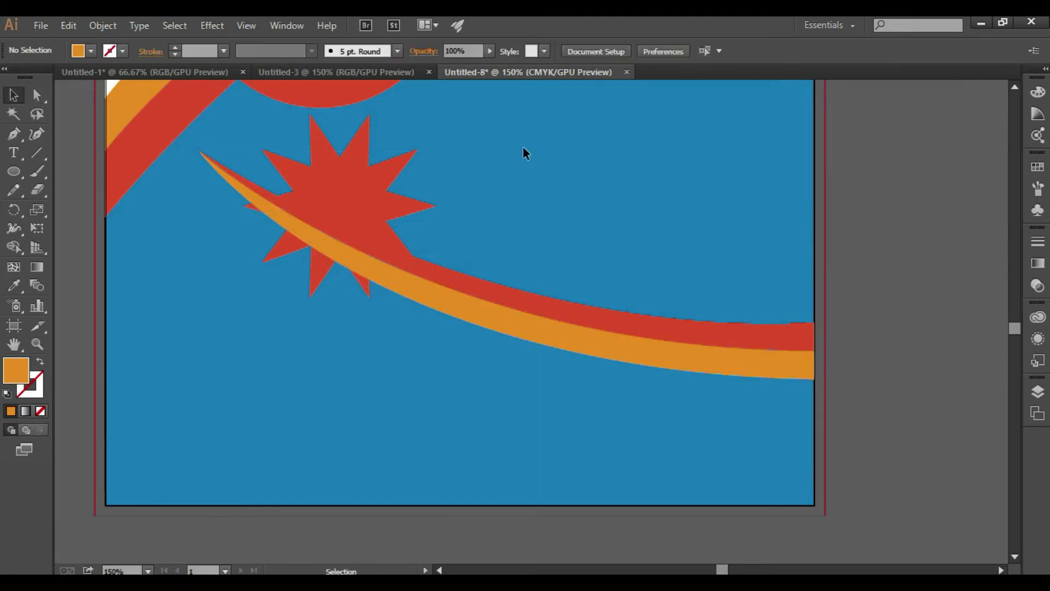
Color the ten-pointed star with the white of the curved header border
{"action": "left_click", "coordinate": [331, 173]}
{"action": "double_click", "coordinate": [11, 288]}
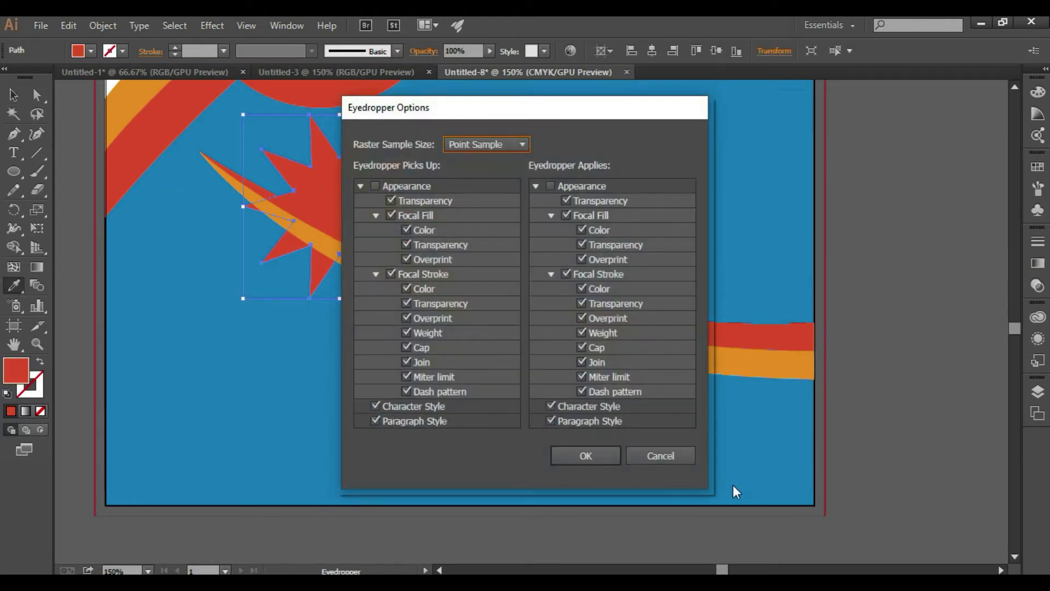
{"action": "left_click", "coordinate": [668, 457]}
{"action": "left_click", "coordinate": [112, 76]}
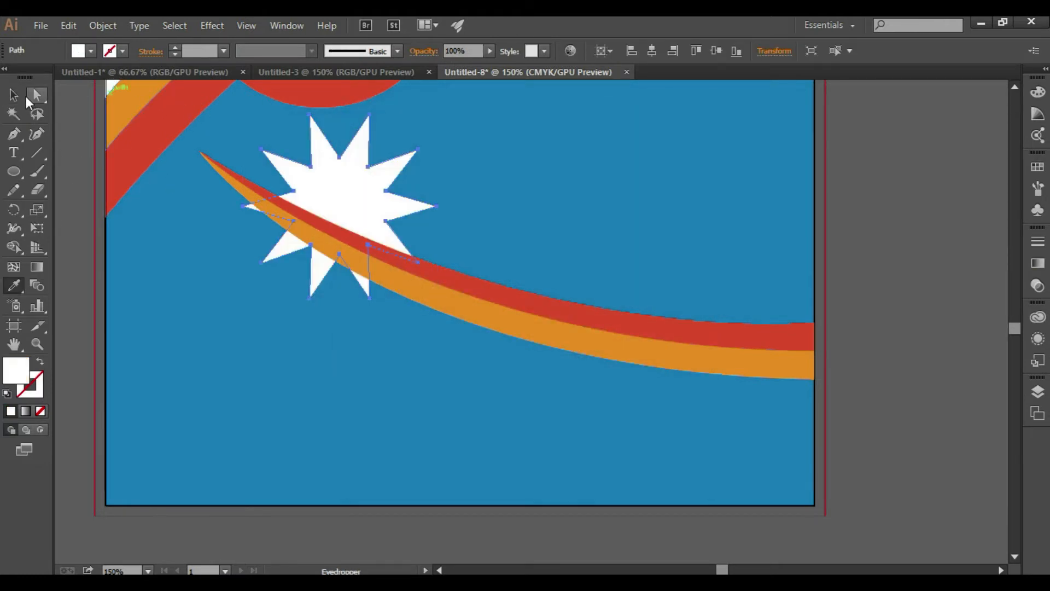
{"action": "double_click", "coordinate": [14, 94]}
{"action": "left_click", "coordinate": [600, 417]}
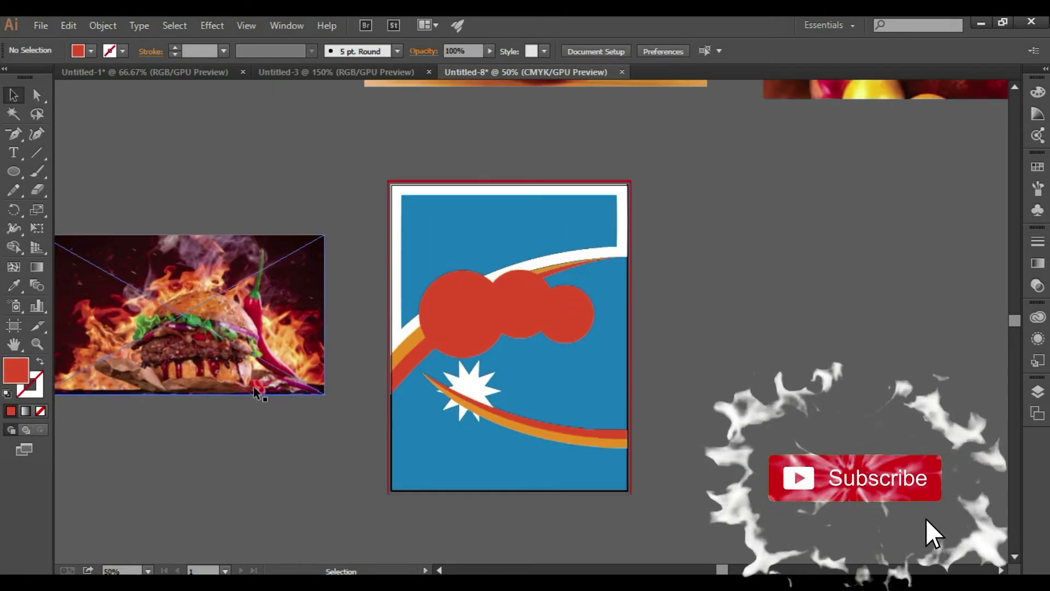
Move the flaming burger photo onto the flyer, scale it down and place it over the header's upper right corner
{"action": "left_click_drag", "start_coordinate": [243, 368], "coordinate": [521, 263]}
{"action": "left_click_drag", "start_coordinate": [617, 288], "coordinate": [551, 251]}
{"action": "left_click_drag", "start_coordinate": [501, 222], "coordinate": [598, 228]}
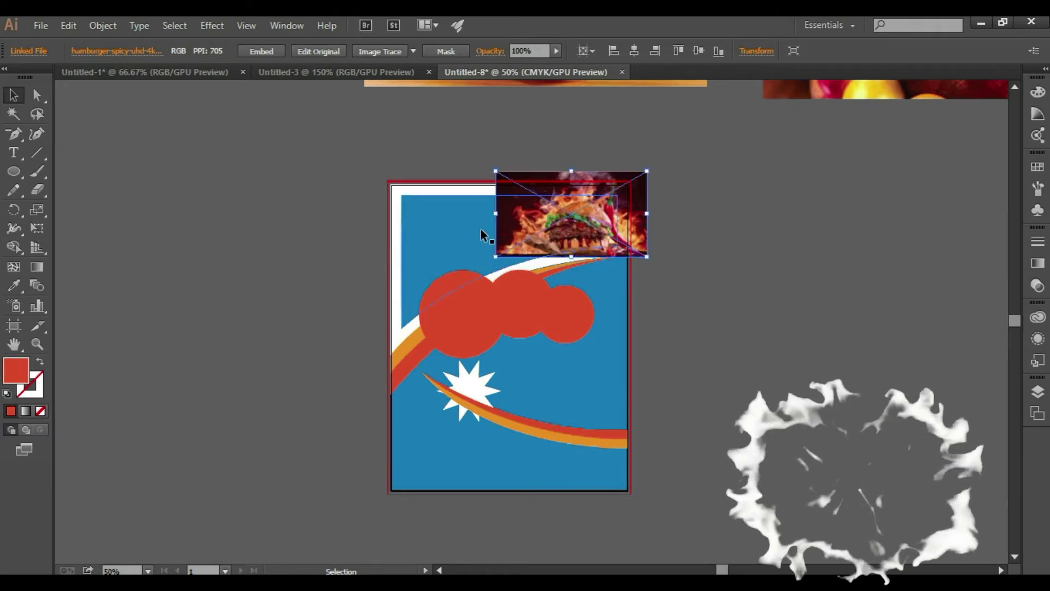
Bring the blue header shape to the front, above the burger photo
{"action": "left_click", "coordinate": [480, 228]}
{"action": "right_click", "coordinate": [496, 214]}
{"action": "mouse_move", "coordinate": [588, 435]}
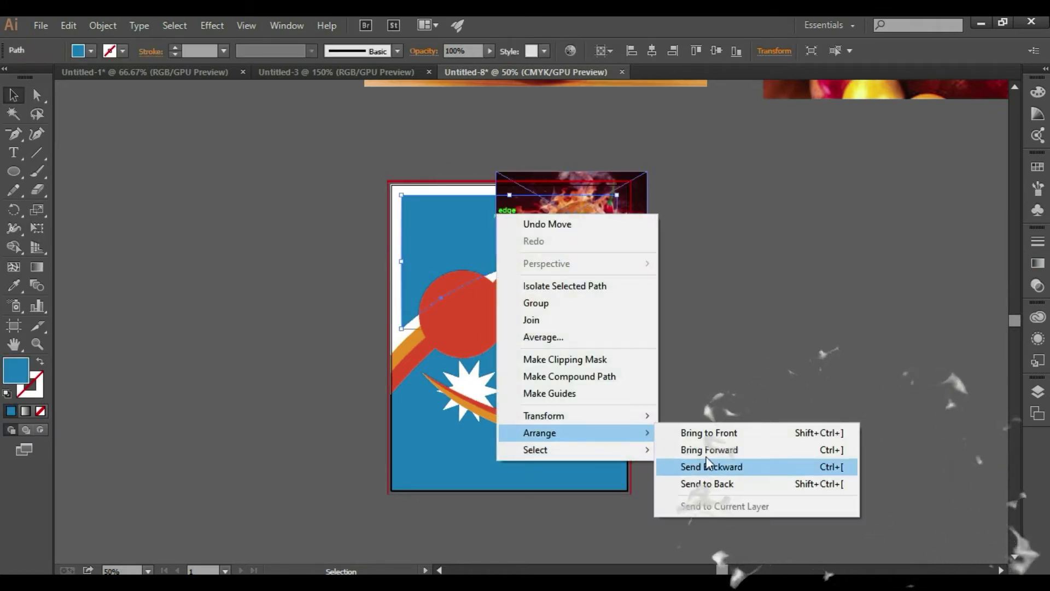
{"action": "left_click", "coordinate": [705, 465]}
Clip the burger photo with the blue header shape using a clipping mask
{"action": "left_click", "coordinate": [632, 194], "text": "shift"}
{"action": "right_click", "coordinate": [541, 221]}
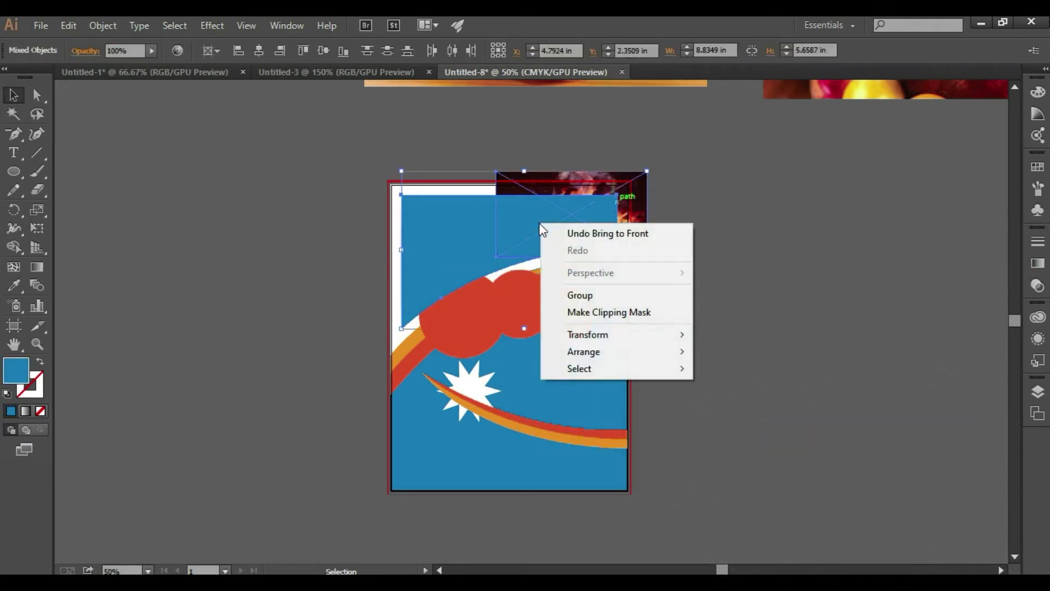
{"action": "left_click", "coordinate": [606, 312]}
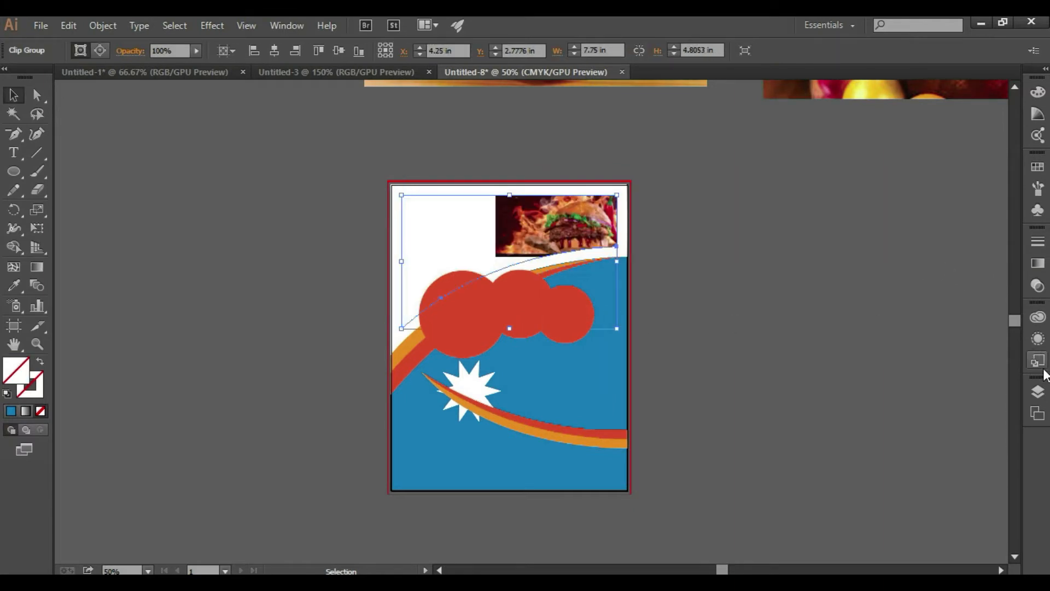
Select the burger photo inside its clip group and enlarge it from its centre to cover the curved header area
{"action": "left_click", "coordinate": [1039, 391]}
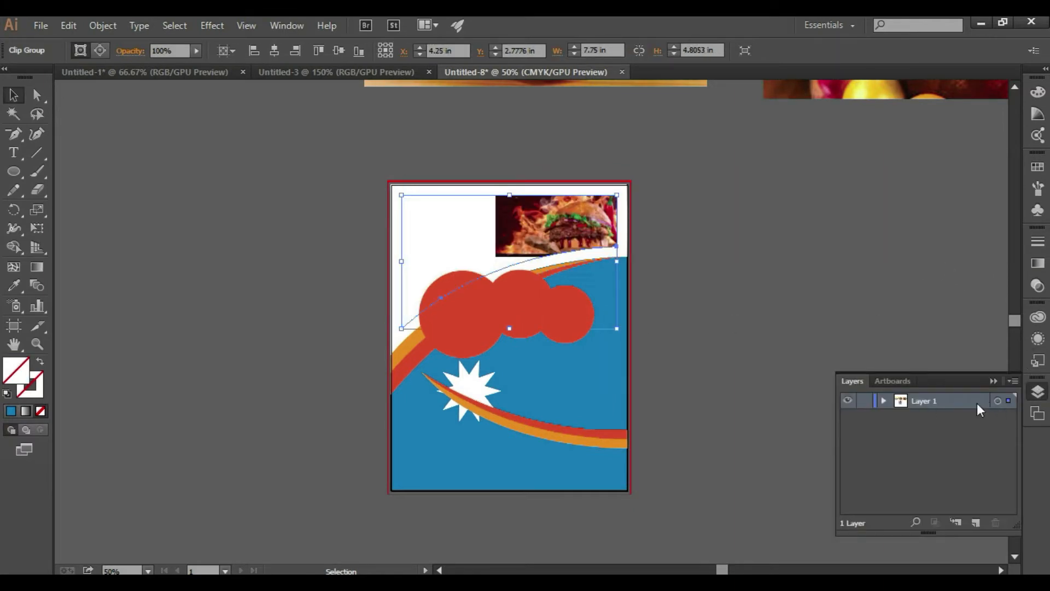
{"action": "left_click", "coordinate": [885, 401]}
{"action": "left_click", "coordinate": [988, 450]}
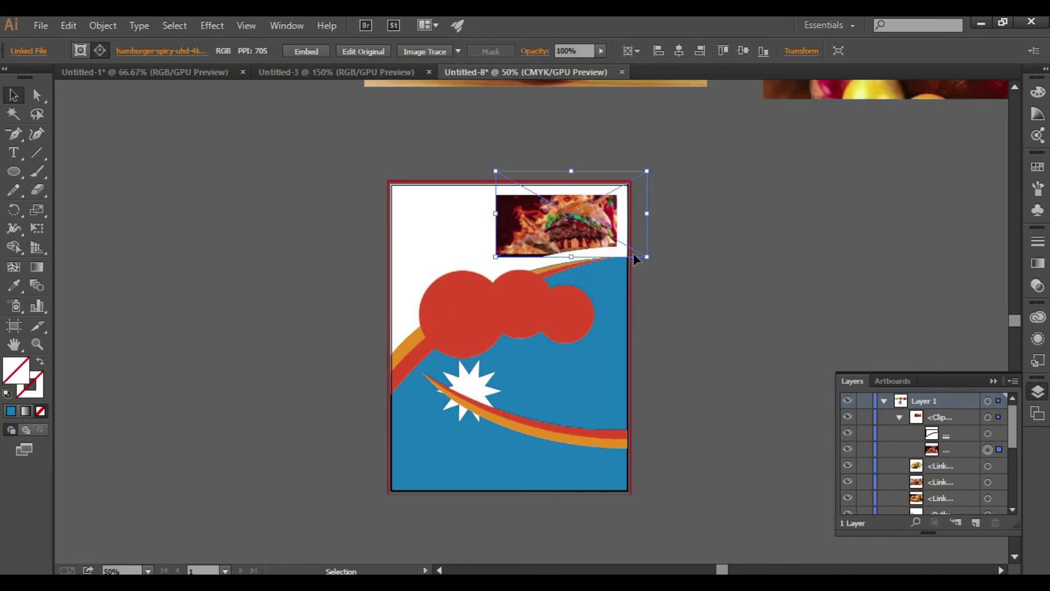
{"action": "left_click_drag", "start_coordinate": [646, 257], "coordinate": [733, 308]}
Shift the burger photo left and down within its mask and enlarge it slightly until it fills the whole curved header
{"action": "key", "text": "Left"}
{"action": "key", "text": "Left"}
{"action": "key", "text": "Left"}
{"action": "key", "text": "Left"}
{"action": "key", "text": "Left"}
{"action": "key", "text": "Left"}
{"action": "key", "text": "Left"}
{"action": "key", "text": "Left"}
{"action": "key", "text": "Left"}
{"action": "key", "text": "Left"}
{"action": "key", "text": "Left"}
{"action": "key", "text": "Left"}
{"action": "key", "text": "Left"}
{"action": "key", "text": "Left"}
{"action": "key", "text": "Left"}
{"action": "key", "text": "Left"}
{"action": "key", "text": "Left"}
{"action": "key", "text": "Left"}
{"action": "key", "text": "Left"}
{"action": "key", "text": "Left"}
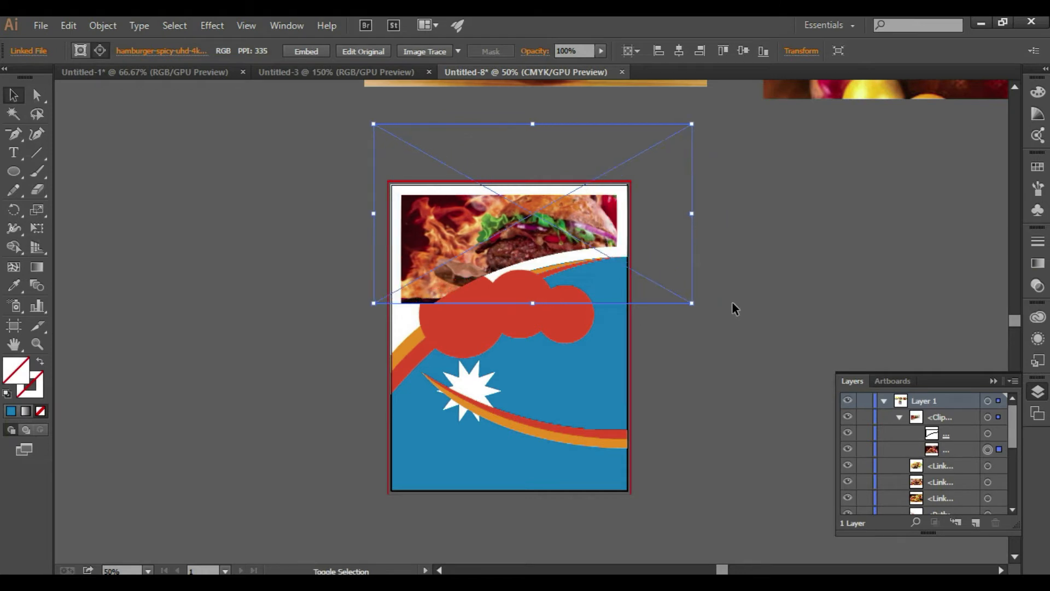
{"action": "key", "text": "Down"}
{"action": "key", "text": "Down"}
{"action": "key", "text": "Down"}
{"action": "key", "text": "Down"}
{"action": "key", "text": "Down"}
{"action": "key", "text": "Down"}
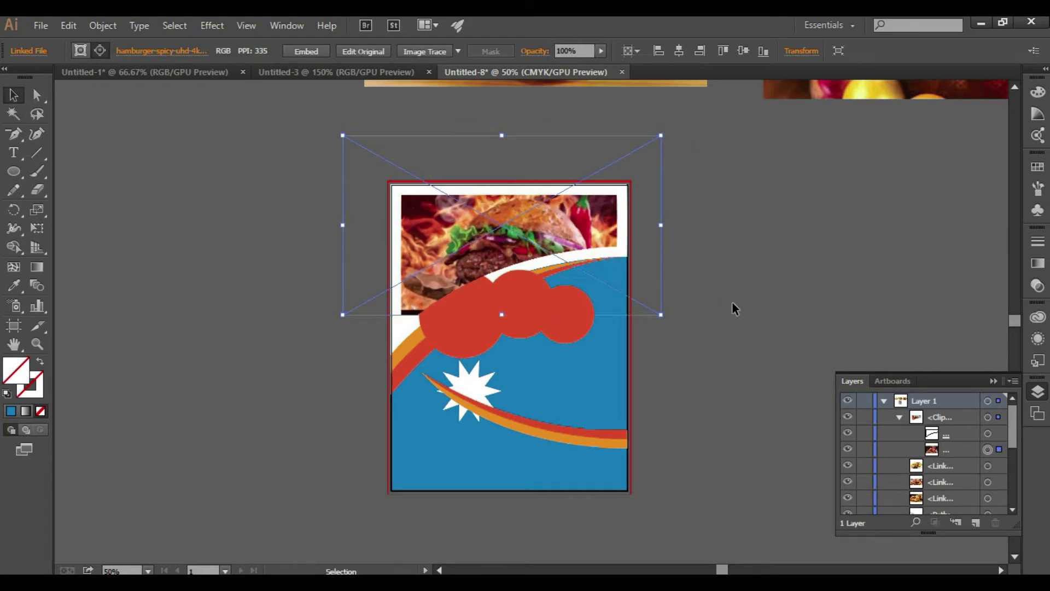
{"action": "left_click_drag", "start_coordinate": [661, 319], "coordinate": [668, 330]}
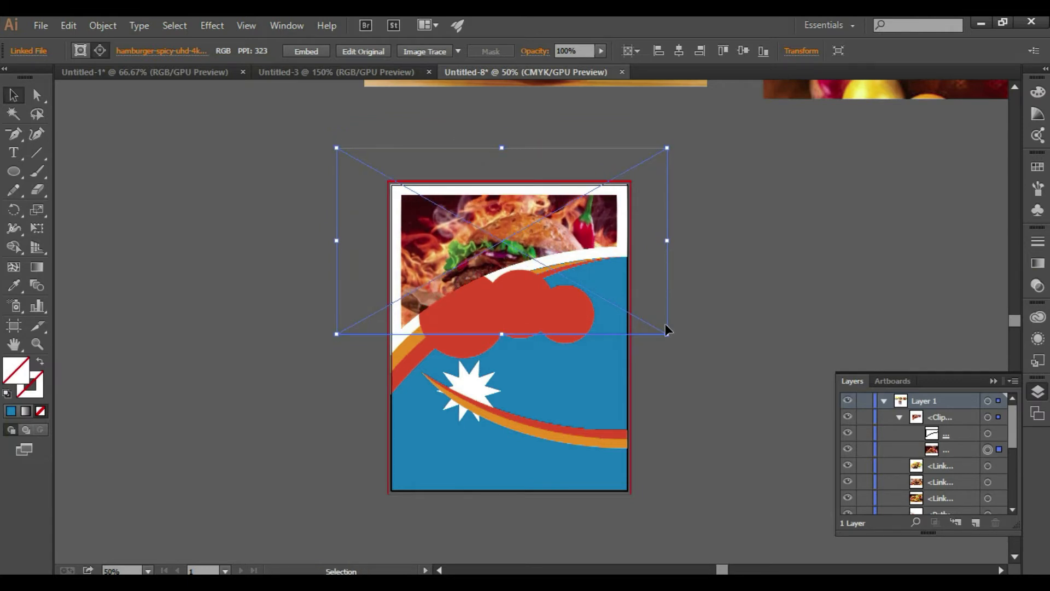
{"action": "left_click", "coordinate": [759, 293]}
Bring the largest red circle to the front, above the burger photo
{"action": "right_click", "coordinate": [455, 320]}
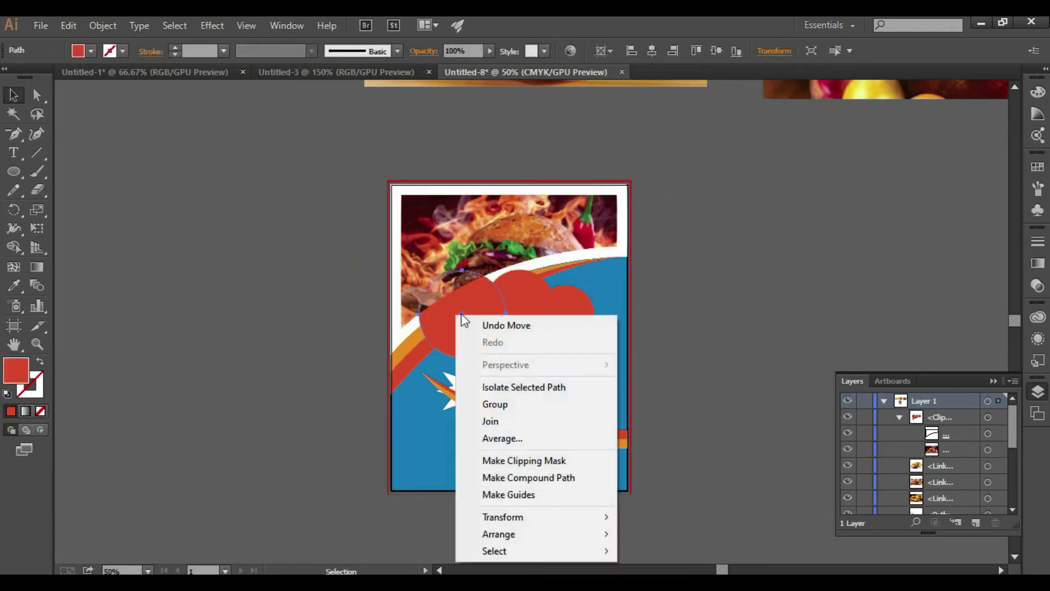
{"action": "mouse_move", "coordinate": [535, 535]}
{"action": "left_click", "coordinate": [678, 459]}
{"action": "left_click", "coordinate": [688, 350]}
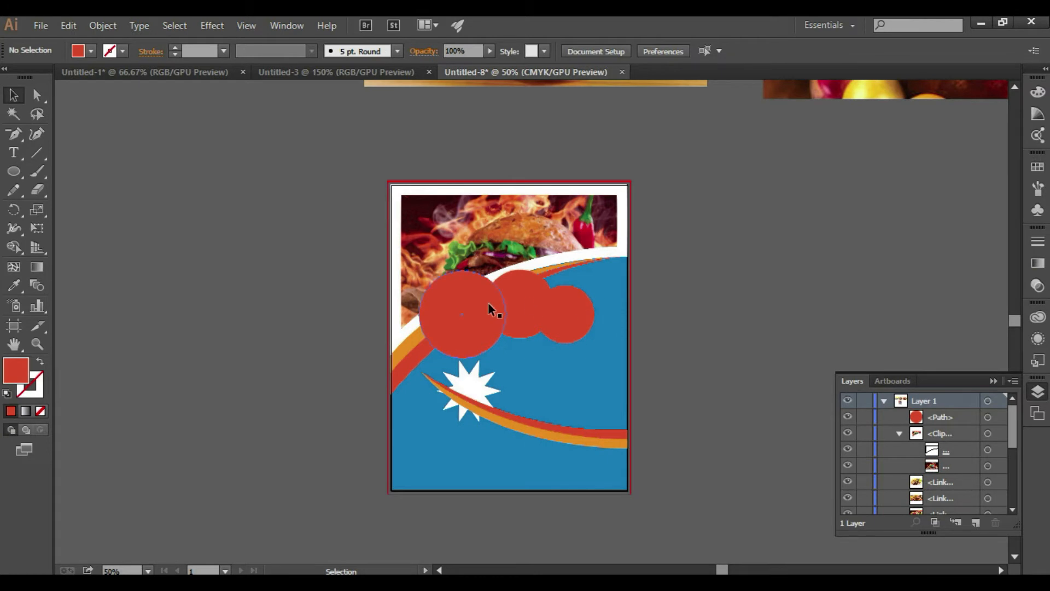
Try to offset the largest red circle's path by -0.25 in with the preview on
{"action": "left_click", "coordinate": [93, 28]}
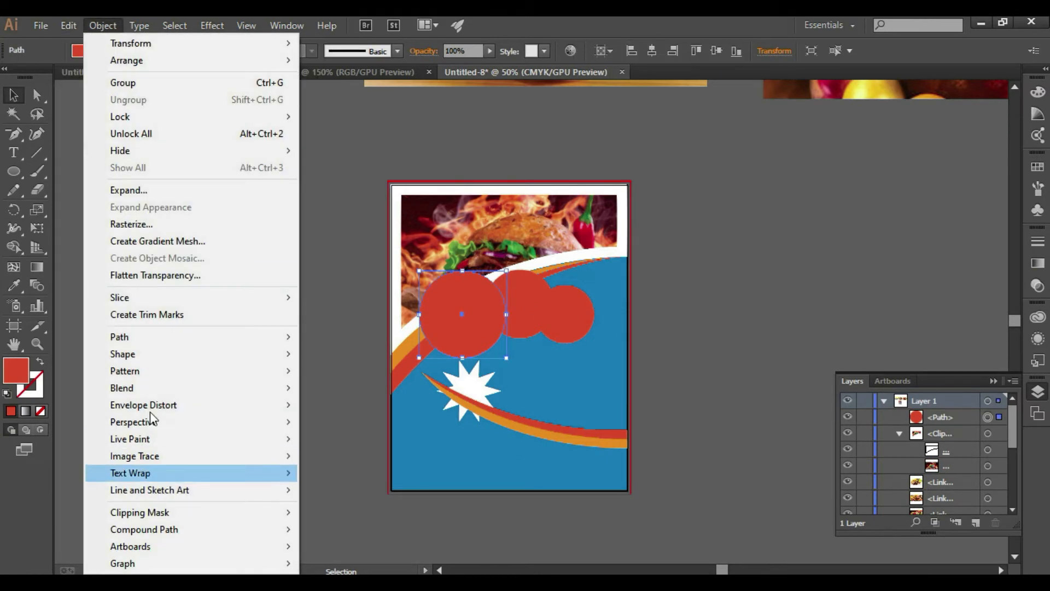
{"action": "mouse_move", "coordinate": [144, 338]}
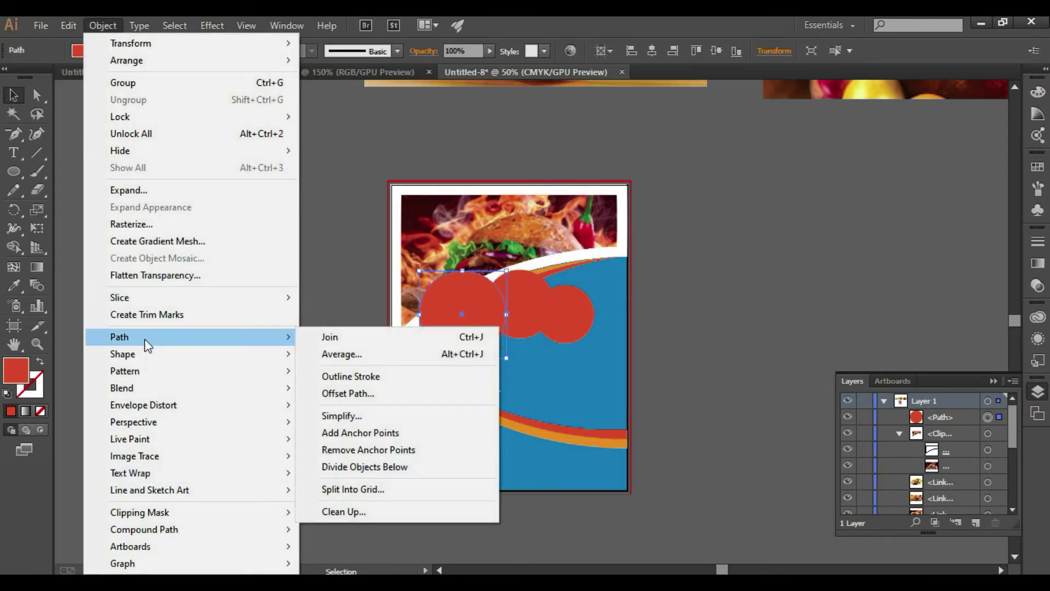
{"action": "left_click", "coordinate": [345, 394]}
{"action": "left_click_drag", "start_coordinate": [449, 225], "coordinate": [830, 164]}
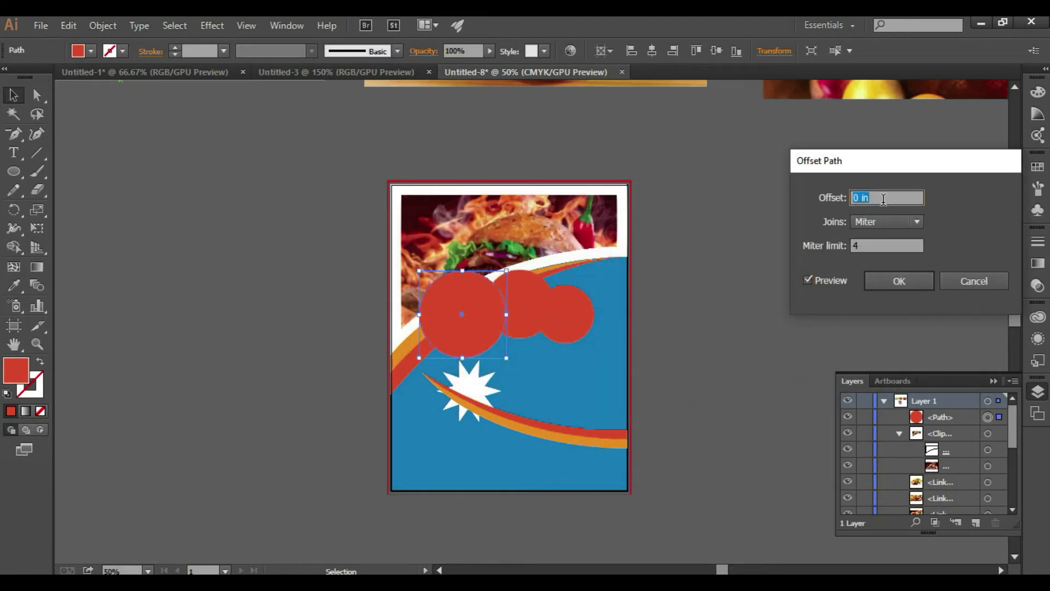
{"action": "left_click", "coordinate": [897, 280]}
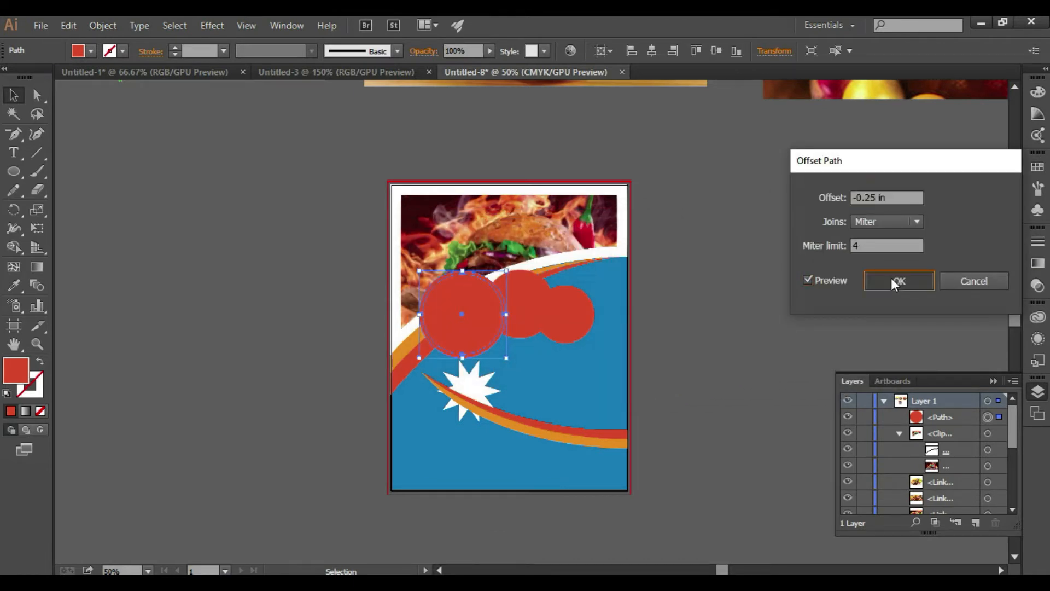
{"action": "key", "text": "a"}
{"action": "key", "text": "v"}
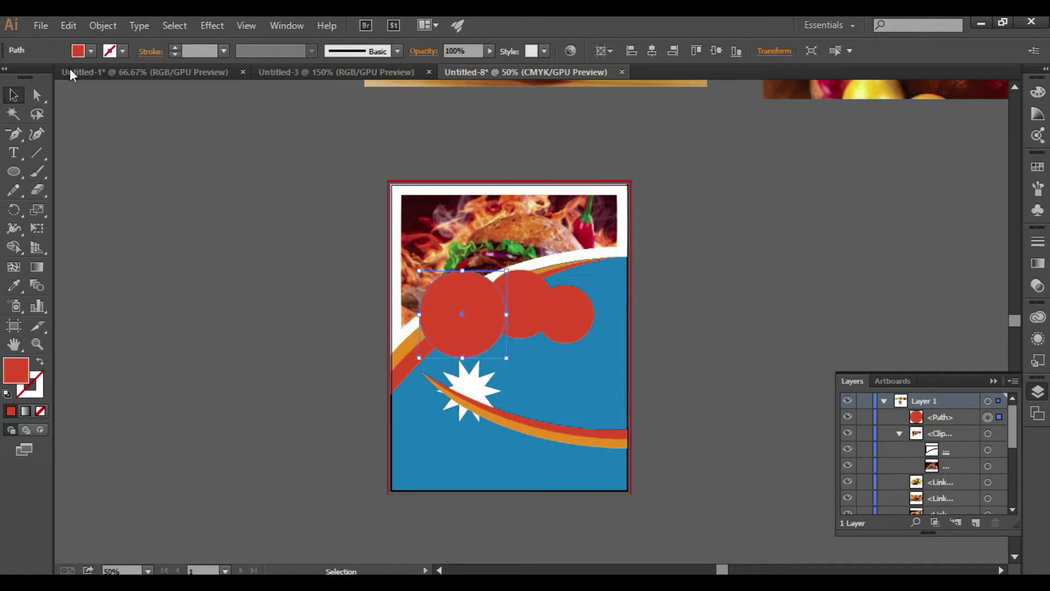
Offset the largest red circle's path inward with mitre joins to create a smaller circle inside it
{"action": "left_click", "coordinate": [103, 25]}
{"action": "mouse_move", "coordinate": [152, 361]}
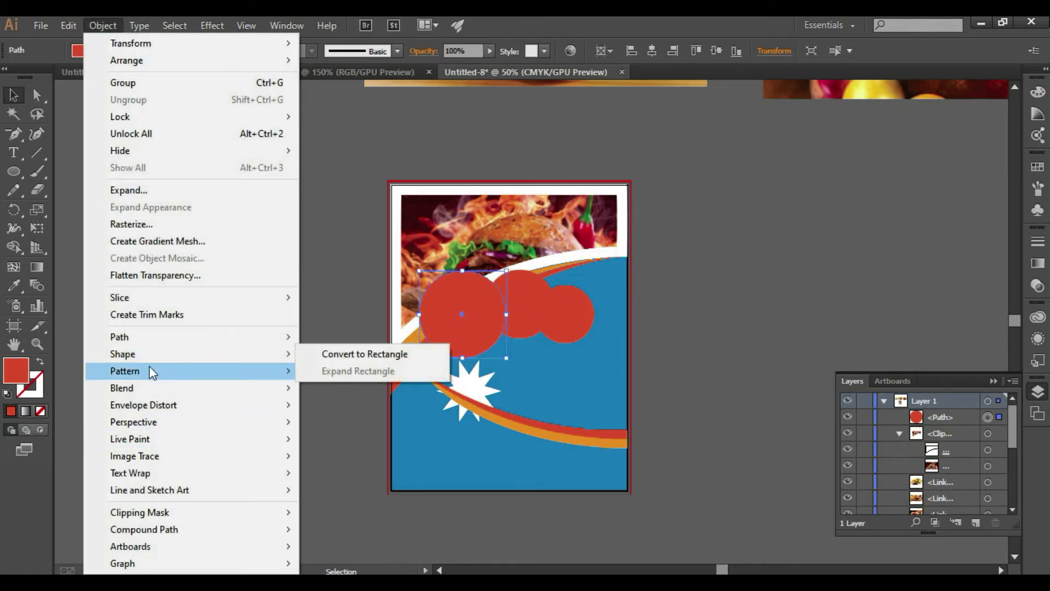
{"action": "mouse_move", "coordinate": [156, 334]}
{"action": "left_click", "coordinate": [338, 395]}
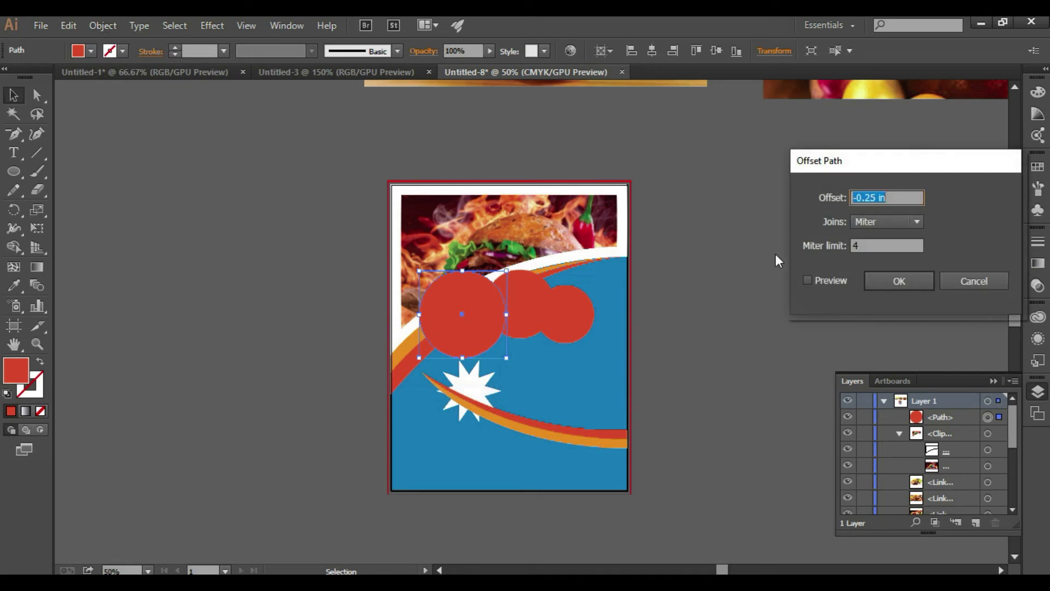
{"action": "left_click", "coordinate": [807, 280]}
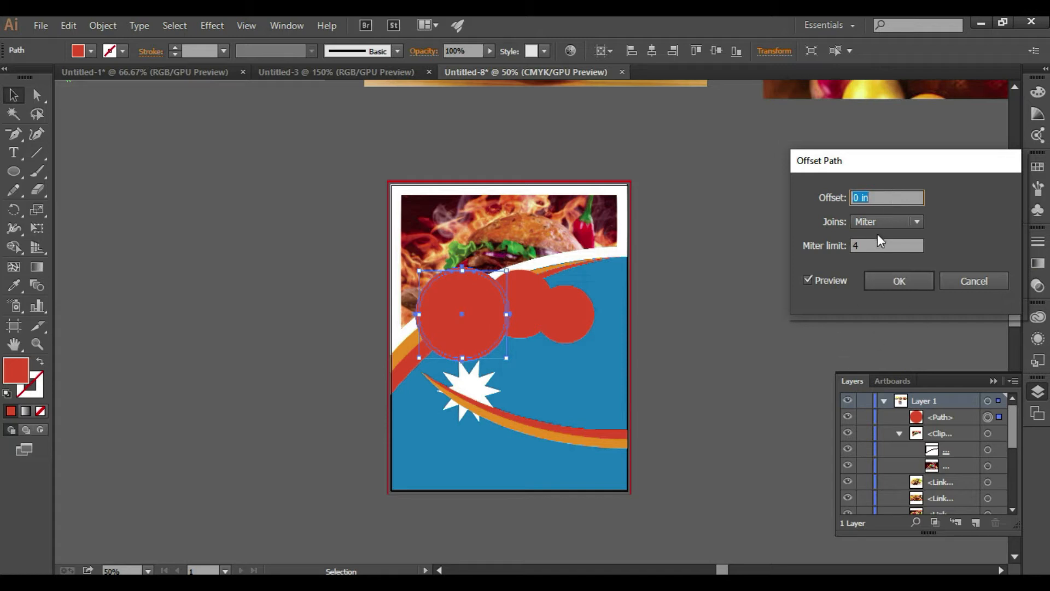
{"action": "key", "text": "Return"}
Color the inner circle with the star's white and enlarge it to about 3 in, leaving a thin red ring
{"action": "key", "text": "i"}
{"action": "left_click", "coordinate": [463, 394]}
{"action": "left_click", "coordinate": [12, 96]}
{"action": "left_click", "coordinate": [531, 351], "text": "shift"}
{"action": "key", "text": "ctrl+equal"}
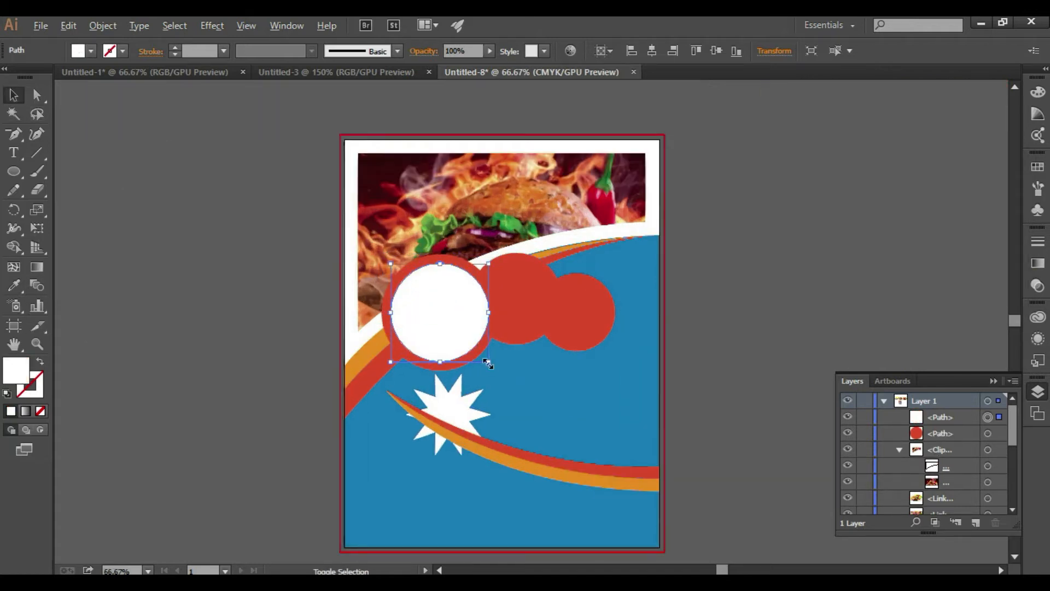
{"action": "left_click_drag", "start_coordinate": [486, 363], "coordinate": [496, 368]}
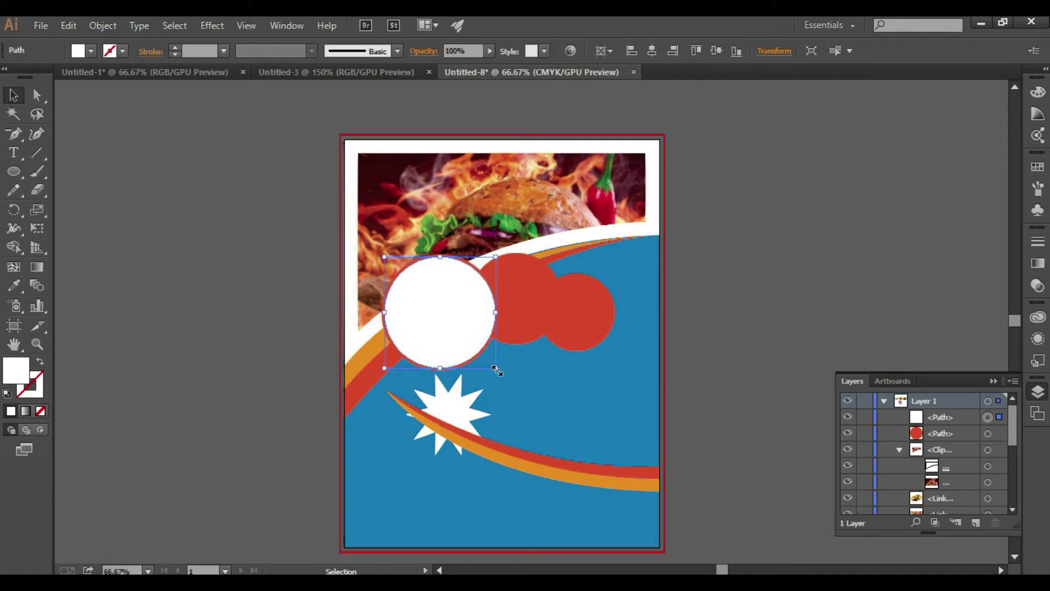
{"action": "left_click", "coordinate": [845, 263]}
{"action": "key", "text": "ctrl+minus"}
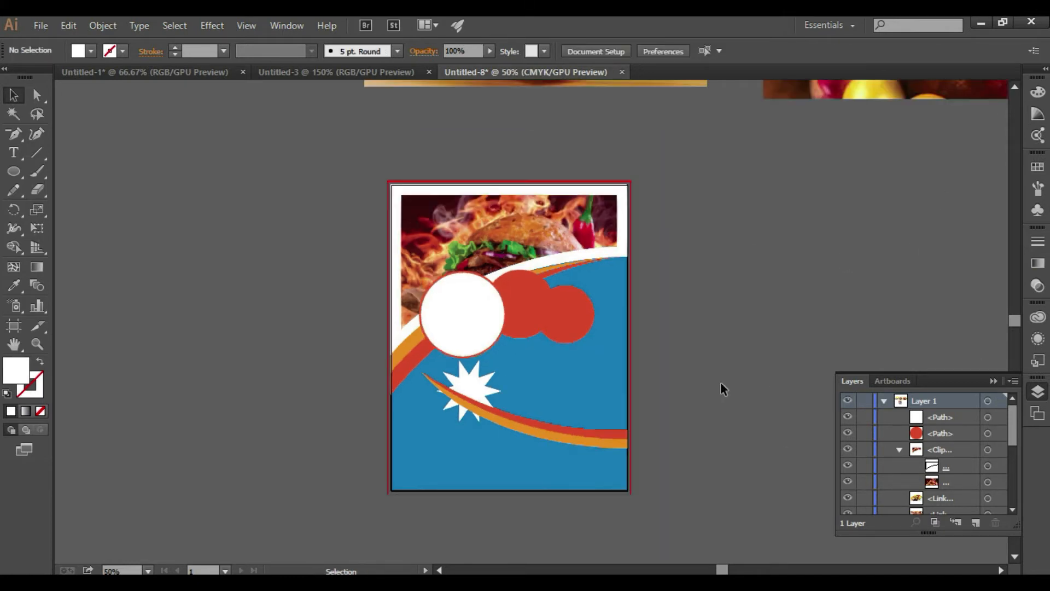
Move the hot dog photo onto the flyer and scale it down beside the largest circle, partly behind it
{"action": "key", "text": "ctrl+minus"}
{"action": "left_click_drag", "start_coordinate": [542, 122], "coordinate": [471, 344]}
{"action": "key", "text": "ctrl+plus"}
{"action": "left_click_drag", "start_coordinate": [611, 435], "coordinate": [489, 361]}
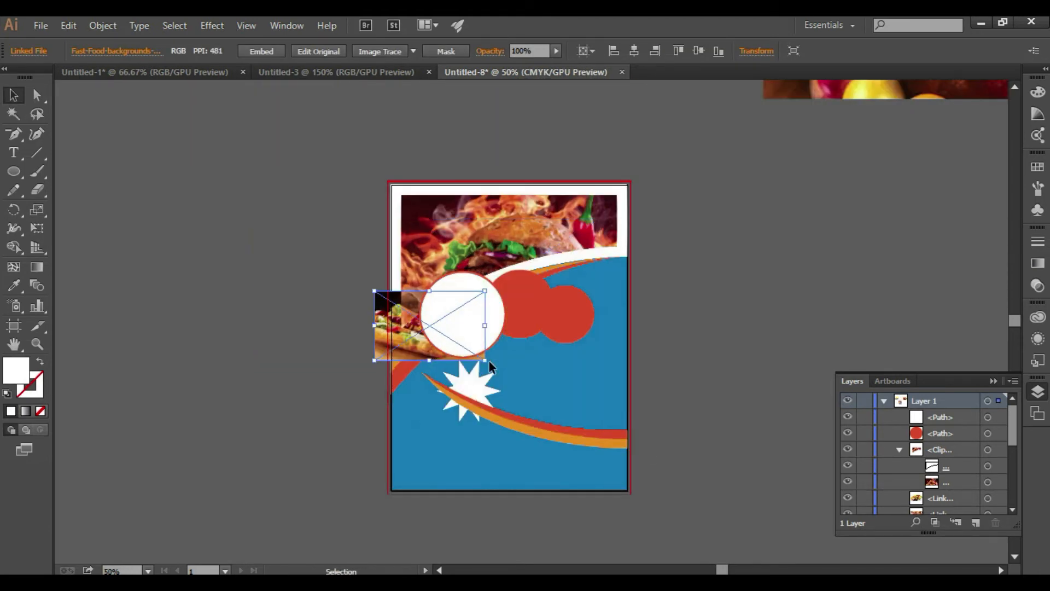
Bring the white inner circle to the front, above the hot dog photo
{"action": "left_click", "coordinate": [500, 322]}
{"action": "right_click", "coordinate": [502, 319]}
{"action": "mouse_move", "coordinate": [577, 541]}
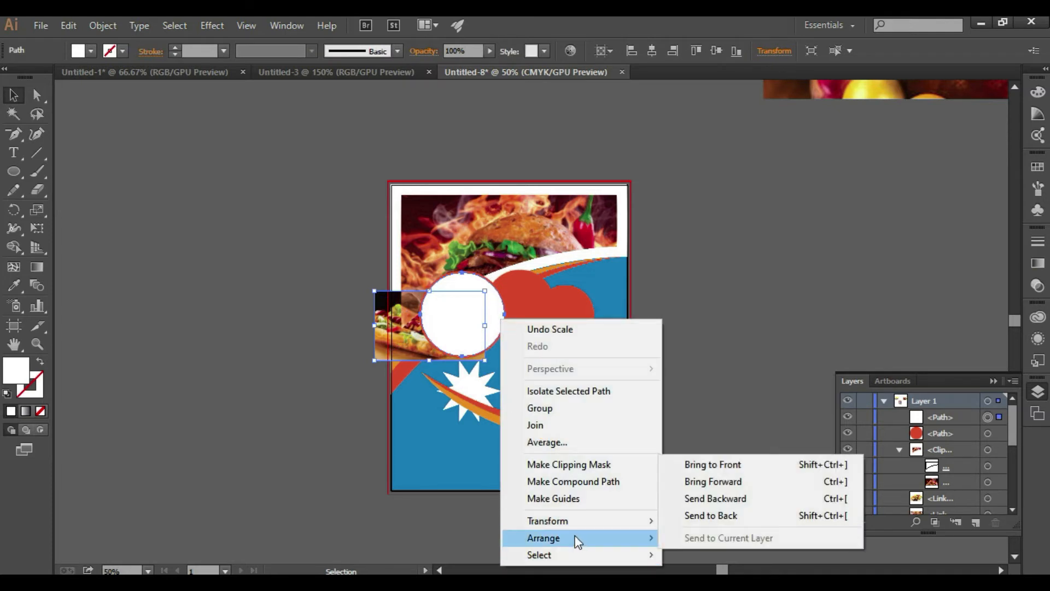
{"action": "left_click", "coordinate": [716, 465]}
Clip the hot dog photo with the white inner circle using a clipping mask
{"action": "left_click", "coordinate": [398, 330], "text": "shift"}
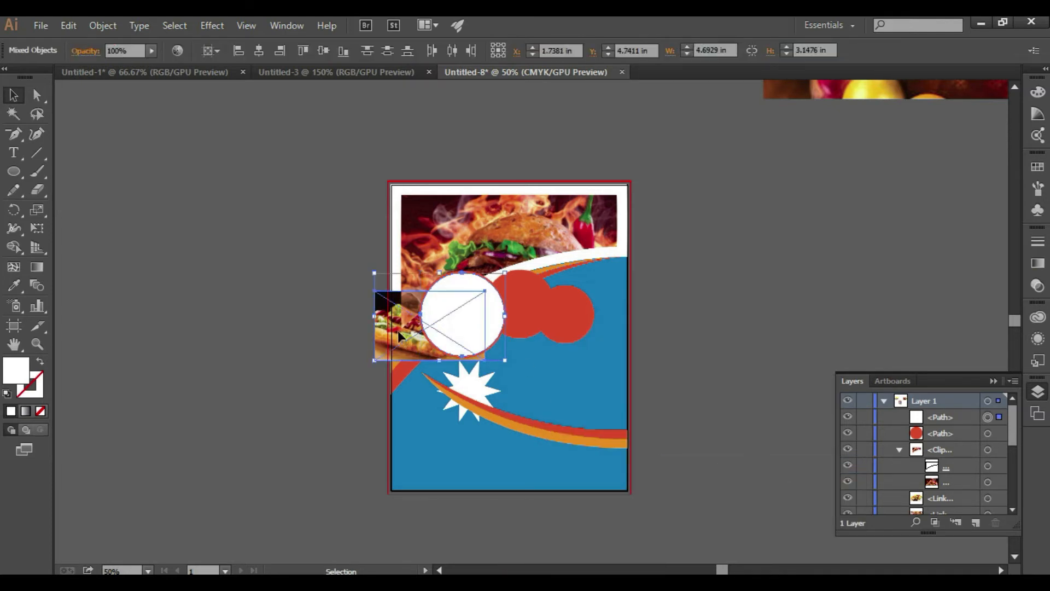
{"action": "right_click", "coordinate": [399, 330]}
{"action": "left_click", "coordinate": [438, 422]}
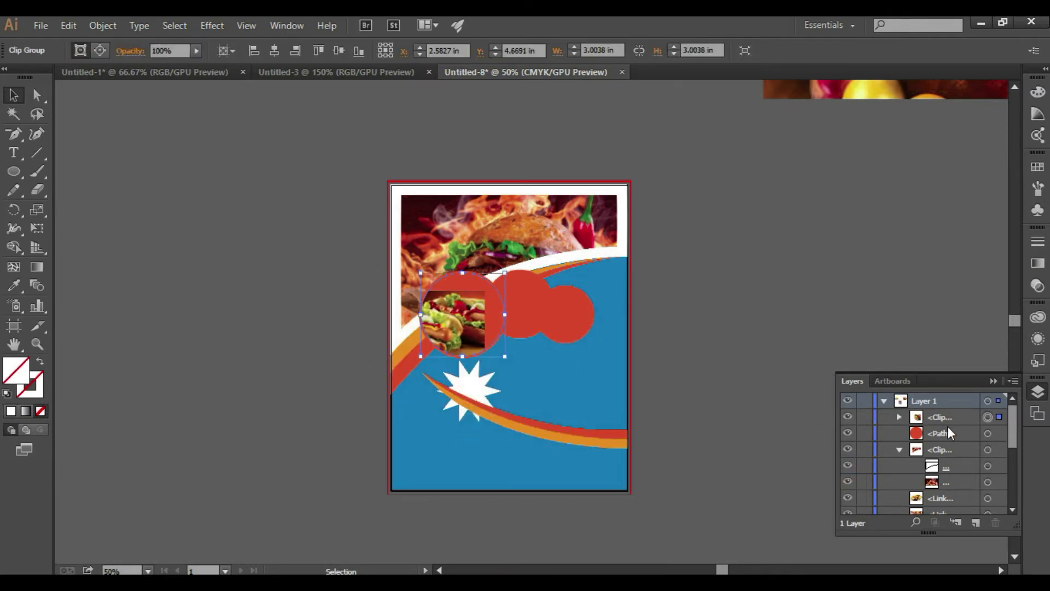
Target the hot dog photo inside its clip group and enlarge it from its centre
{"action": "left_click", "coordinate": [899, 450]}
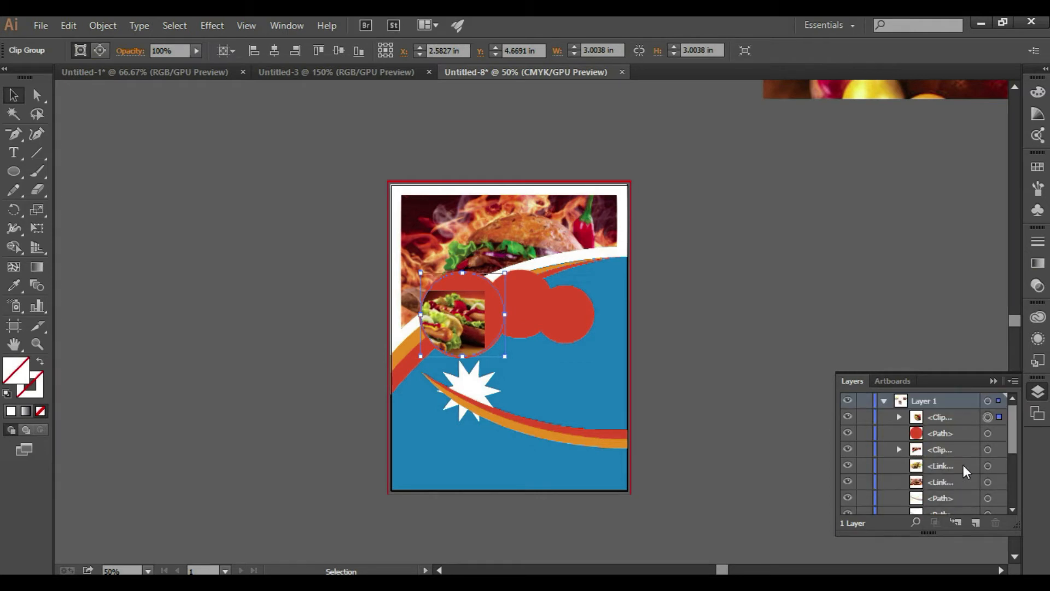
{"action": "left_click", "coordinate": [898, 450]}
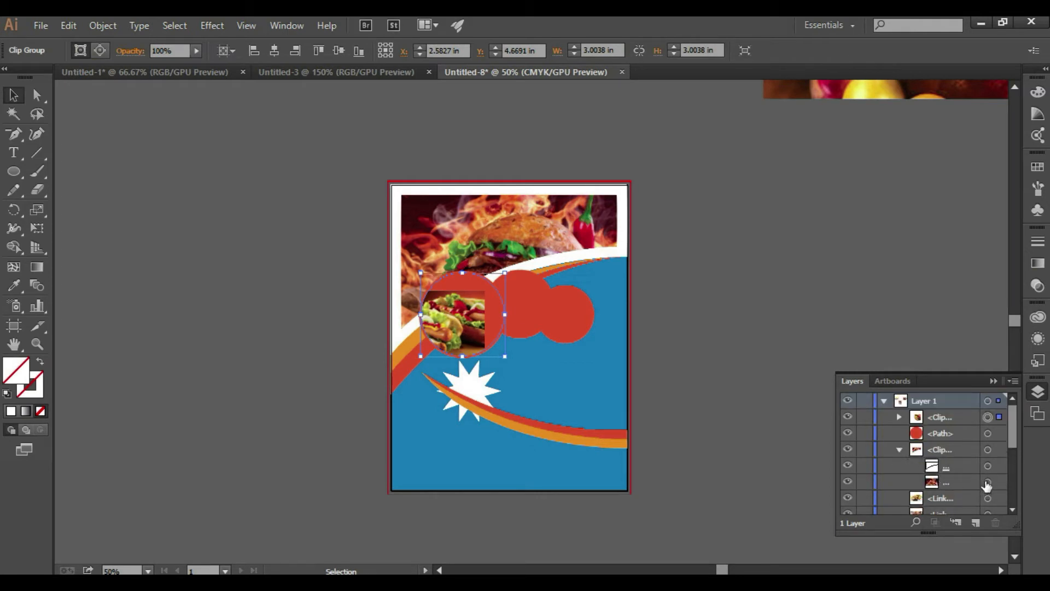
{"action": "left_click", "coordinate": [987, 482]}
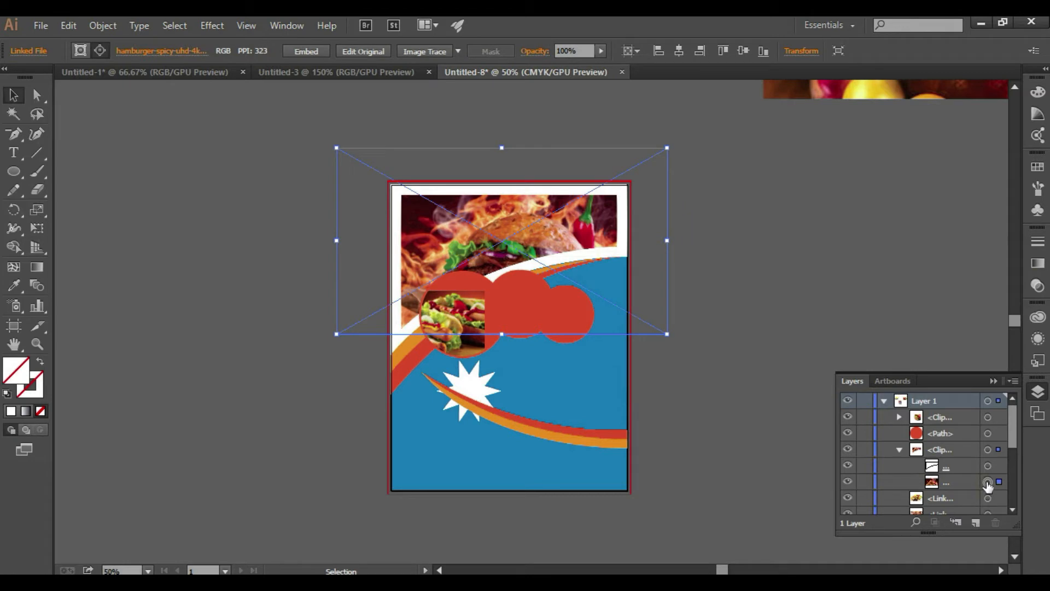
{"action": "left_click", "coordinate": [987, 498]}
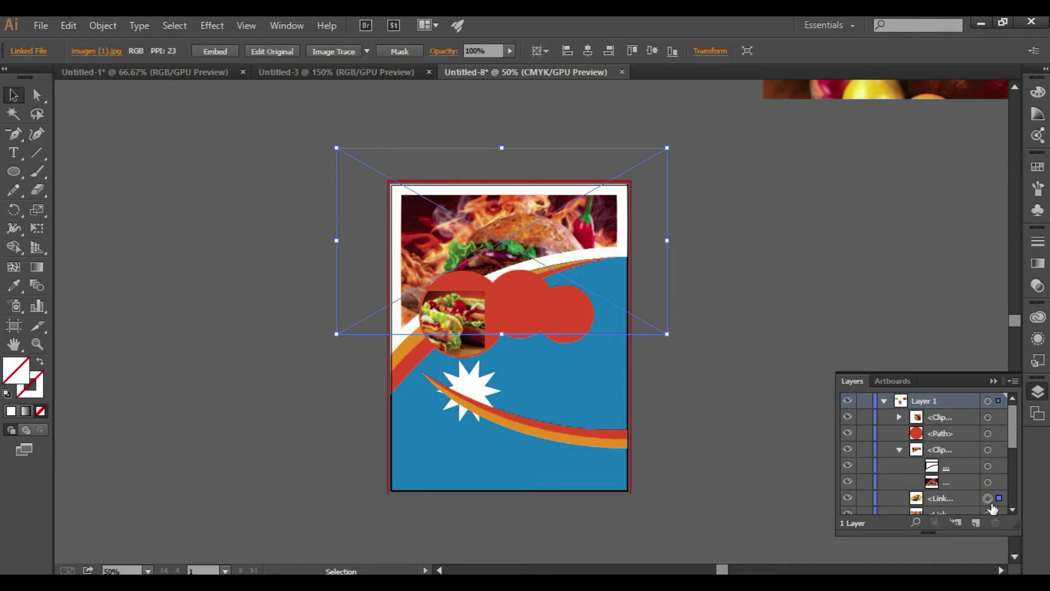
{"action": "scroll", "coordinate": [988, 486], "scroll_direction": "down", "scroll_amount": 1}
{"action": "left_click", "coordinate": [988, 466]}
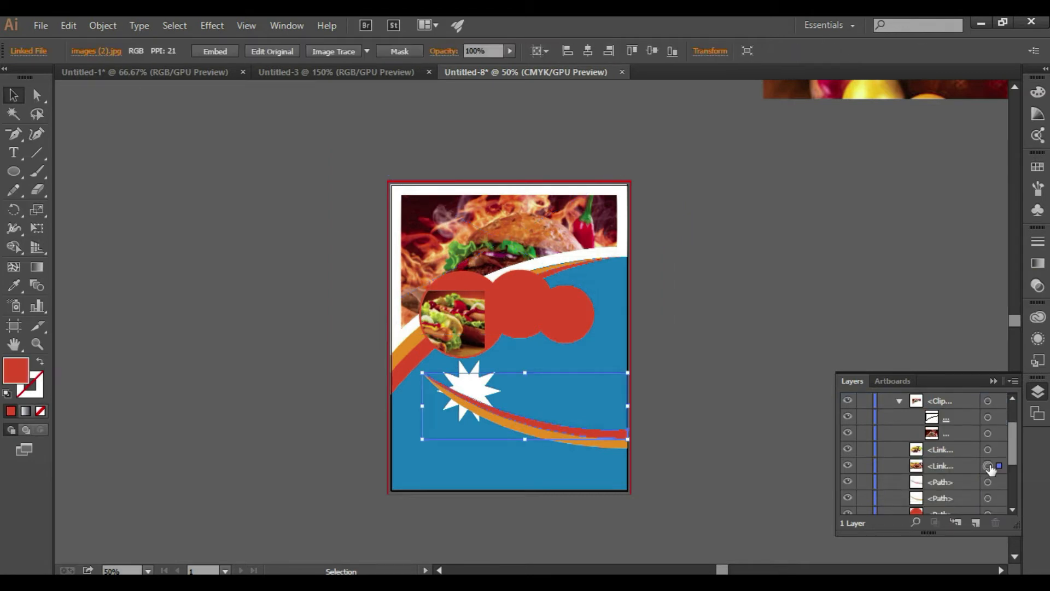
{"action": "scroll", "coordinate": [941, 449], "scroll_direction": "up", "scroll_amount": 1}
{"action": "left_click", "coordinate": [900, 419]}
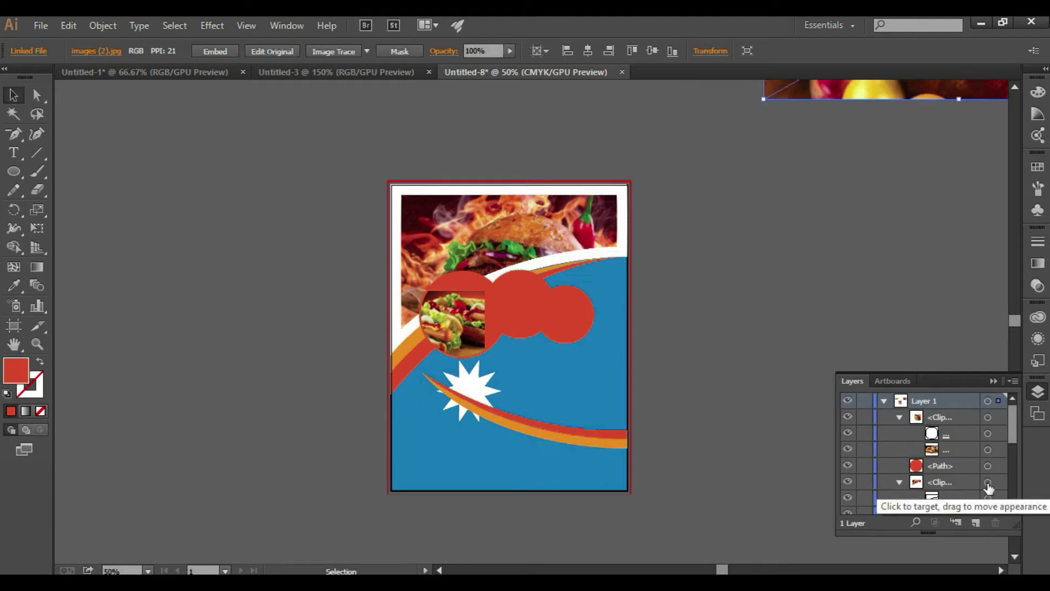
{"action": "left_click", "coordinate": [988, 483]}
{"action": "left_click", "coordinate": [989, 449]}
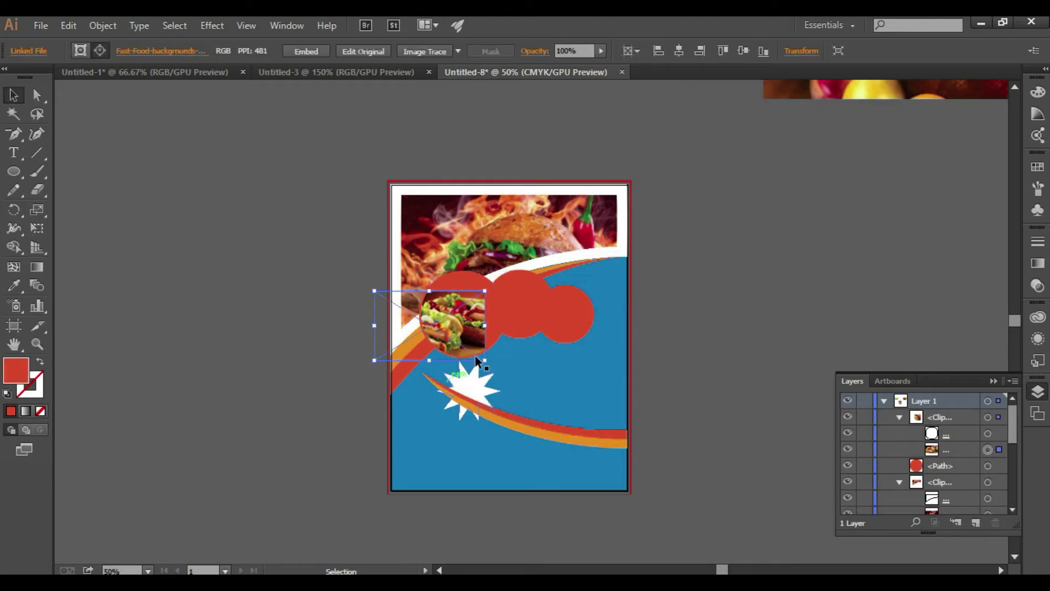
{"action": "left_click_drag", "start_coordinate": [486, 362], "coordinate": [505, 374]}
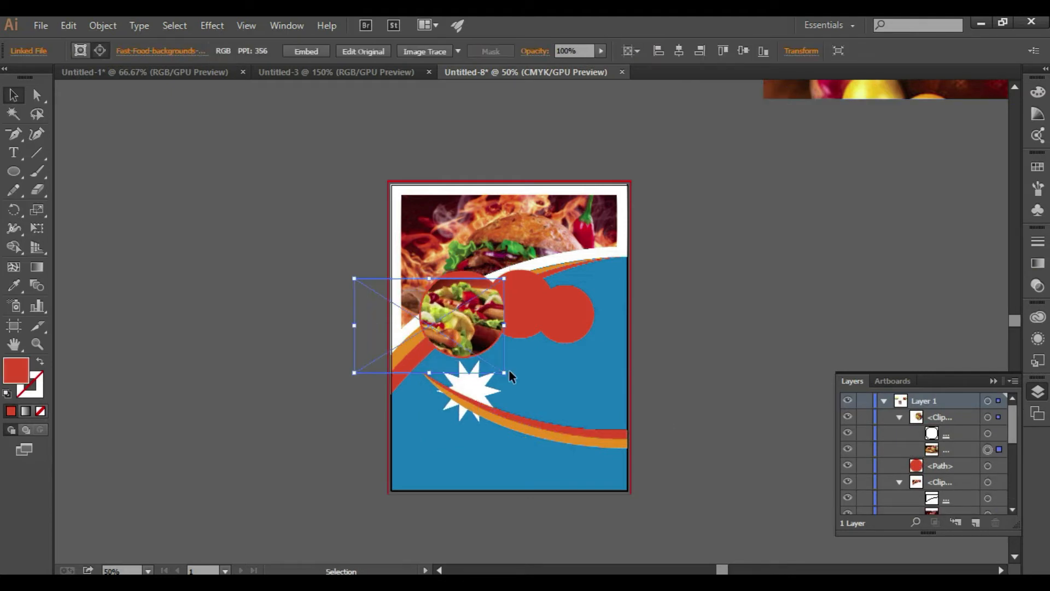
Shift the hot dog photo right and up within its mask so that it fills the circle
{"action": "key", "text": "shift+Right"}
{"action": "key", "text": "shift+Right"}
{"action": "key", "text": "shift+Right"}
{"action": "key", "text": "shift+Right"}
{"action": "key", "text": "shift+Right"}
{"action": "key", "text": "shift+Right"}
{"action": "key", "text": "shift+Right"}
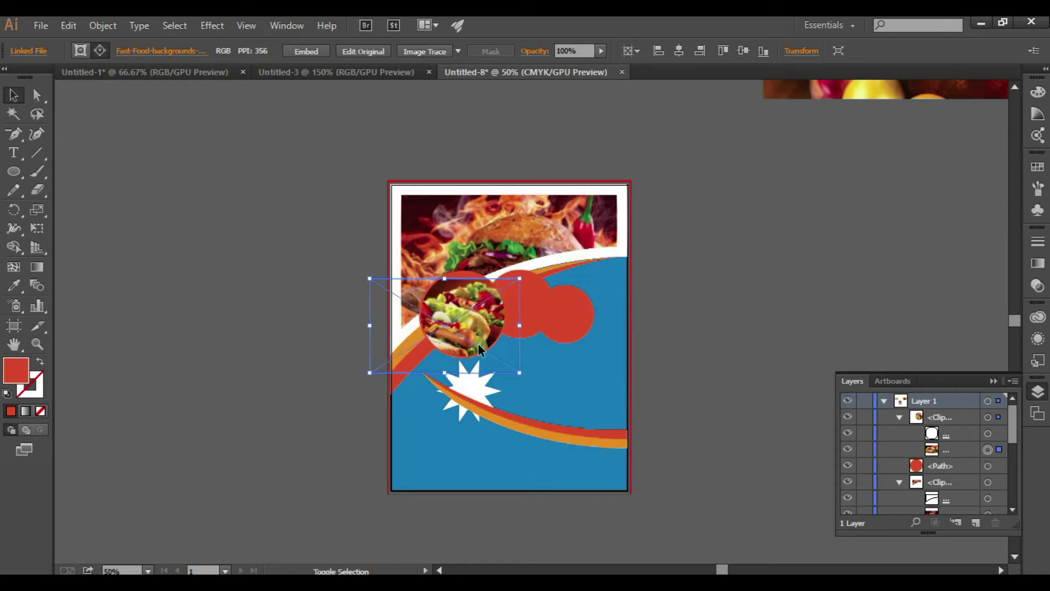
{"action": "key", "text": "shift+Up"}
{"action": "key", "text": "shift+Up"}
{"action": "key", "text": "shift+Up"}
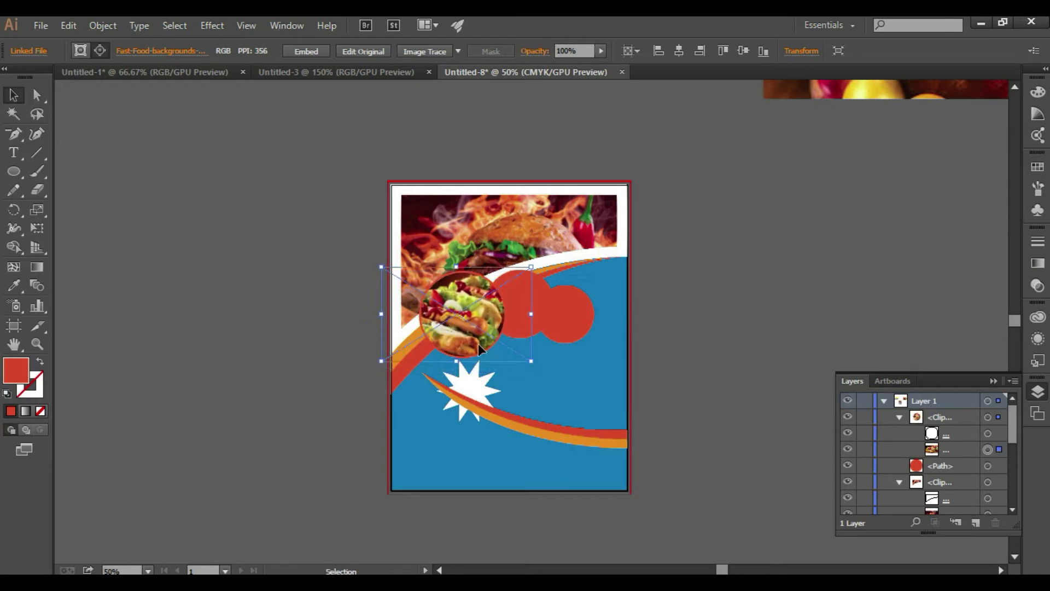
{"action": "left_click", "coordinate": [691, 309]}
Change the fill of the red circle behind the hot dog photo to white
{"action": "left_click", "coordinate": [418, 315]}
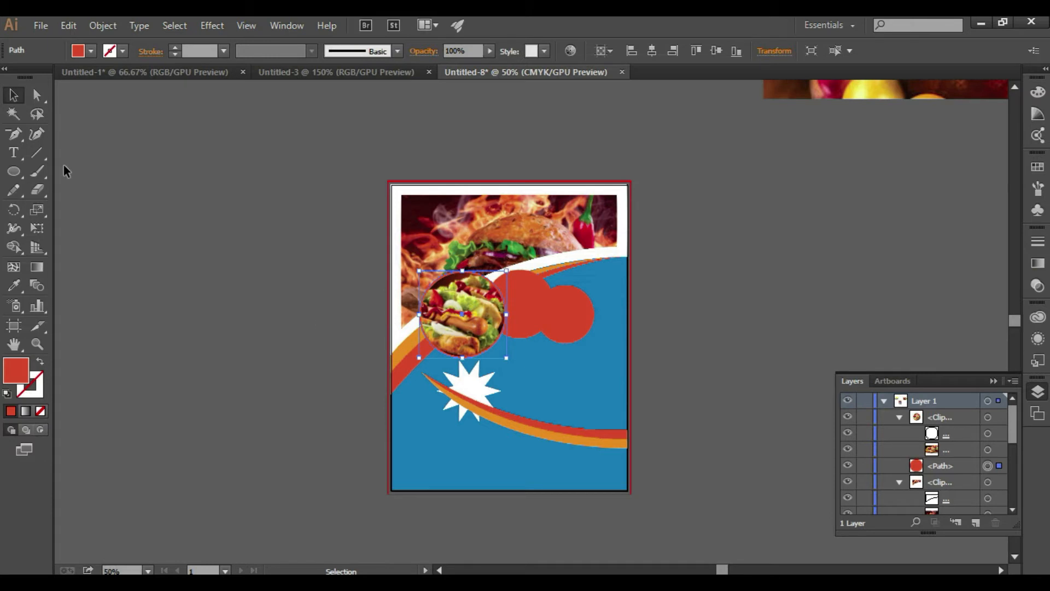
{"action": "left_click", "coordinate": [91, 51]}
{"action": "left_click", "coordinate": [28, 80]}
{"action": "left_click", "coordinate": [237, 241]}
Offset the path of the middle red circle to make an inner circle for the second food photo
{"action": "left_click", "coordinate": [522, 307]}
{"action": "left_click", "coordinate": [102, 25]}
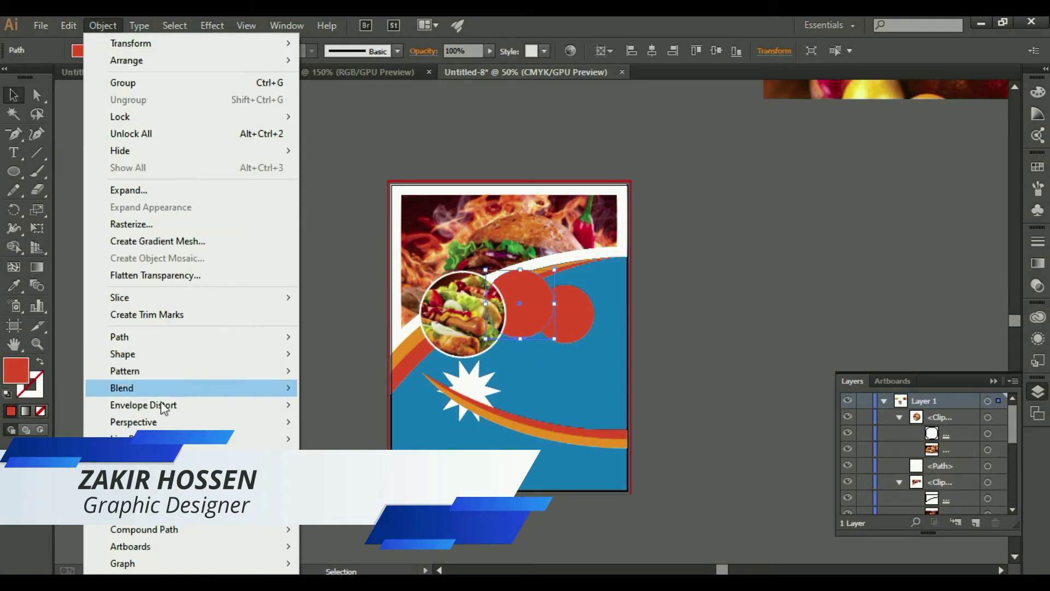
{"action": "mouse_move", "coordinate": [154, 337]}
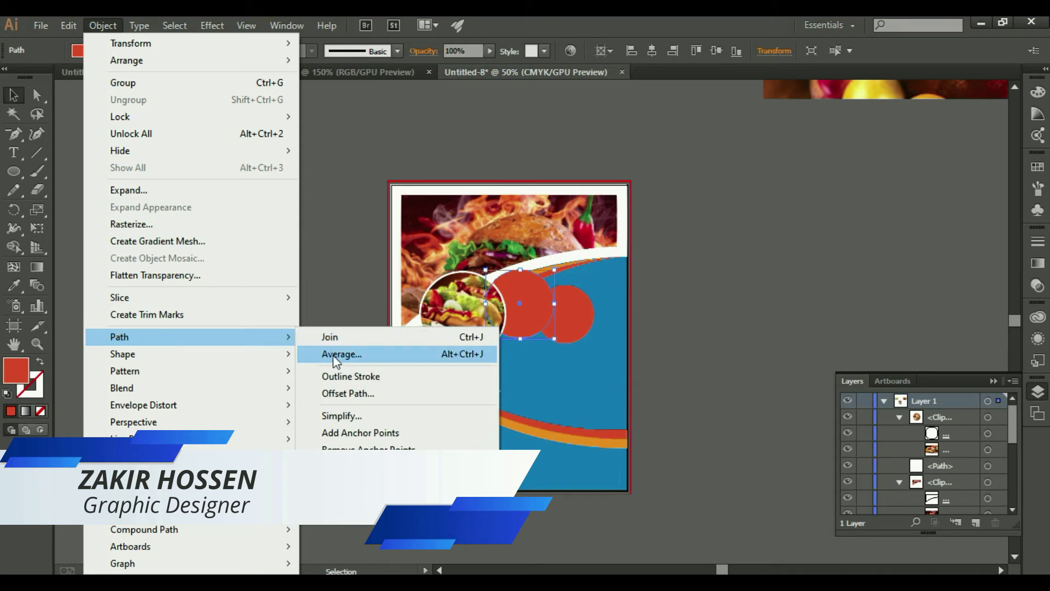
{"action": "left_click", "coordinate": [331, 389]}
{"action": "left_click", "coordinate": [808, 282]}
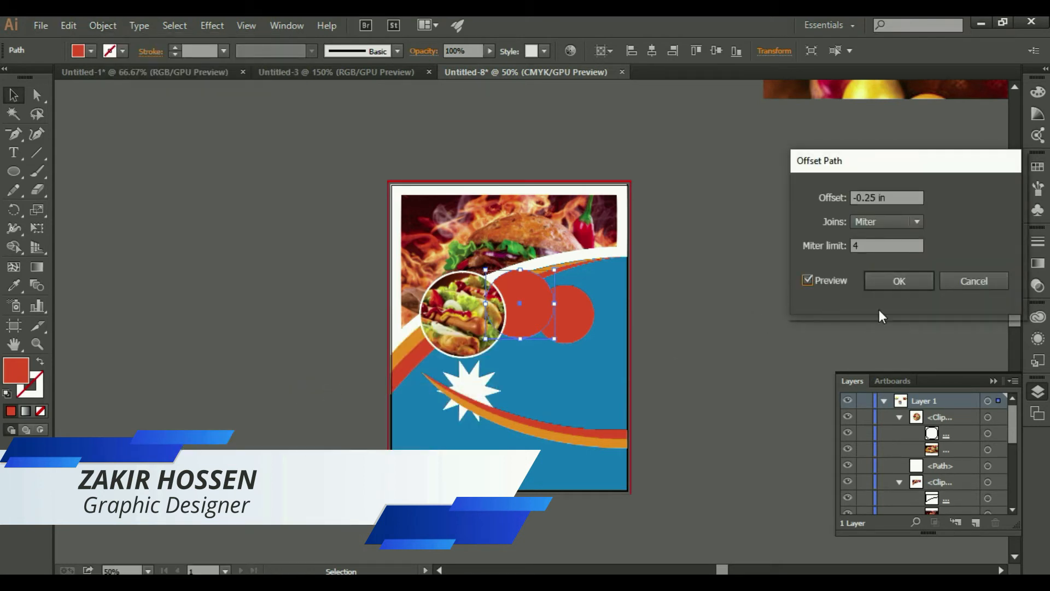
{"action": "key", "text": "Down"}
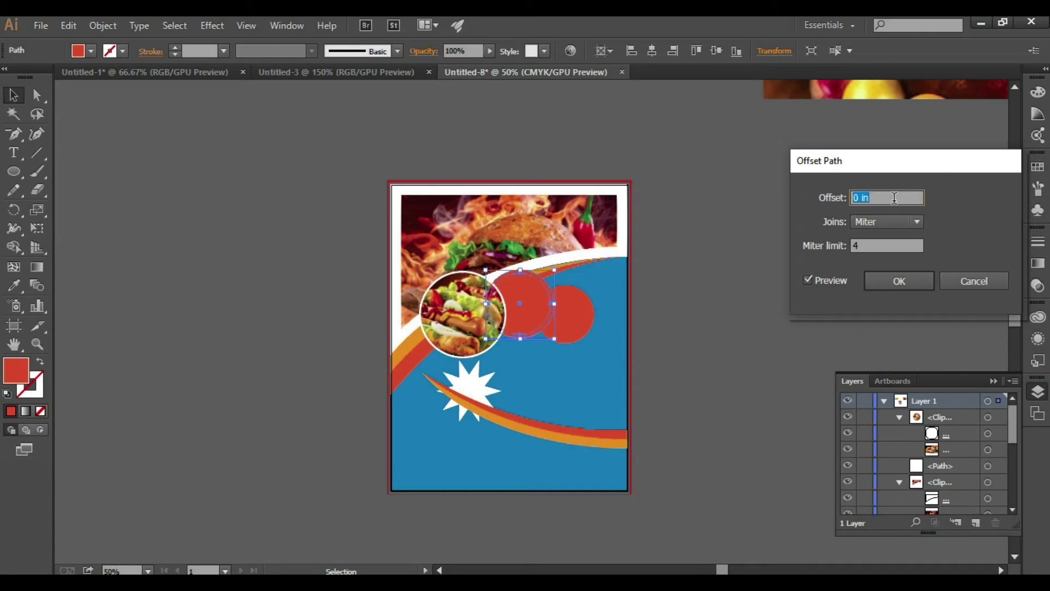
{"action": "left_click", "coordinate": [887, 287]}
{"action": "key", "text": "ctrl+equal"}
{"action": "key", "text": "ctrl+equal"}
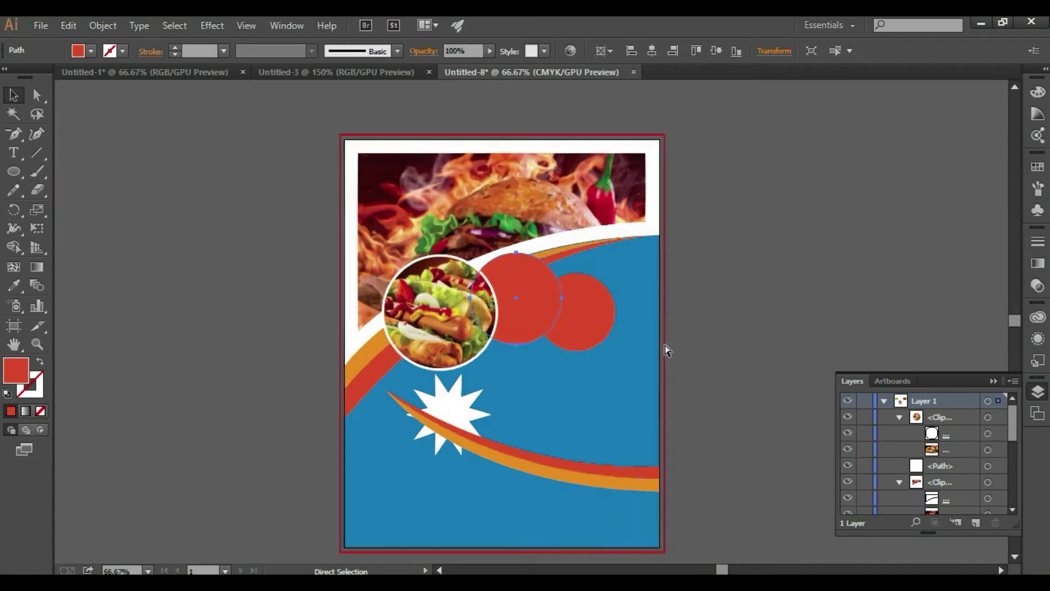
{"action": "left_click_drag", "start_coordinate": [576, 357], "coordinate": [576, 354]}
Recolour the rectangular frame near the flyer's lower edge to a duller red by raising the cyan of the red swatch
{"action": "left_click", "coordinate": [14, 285]}
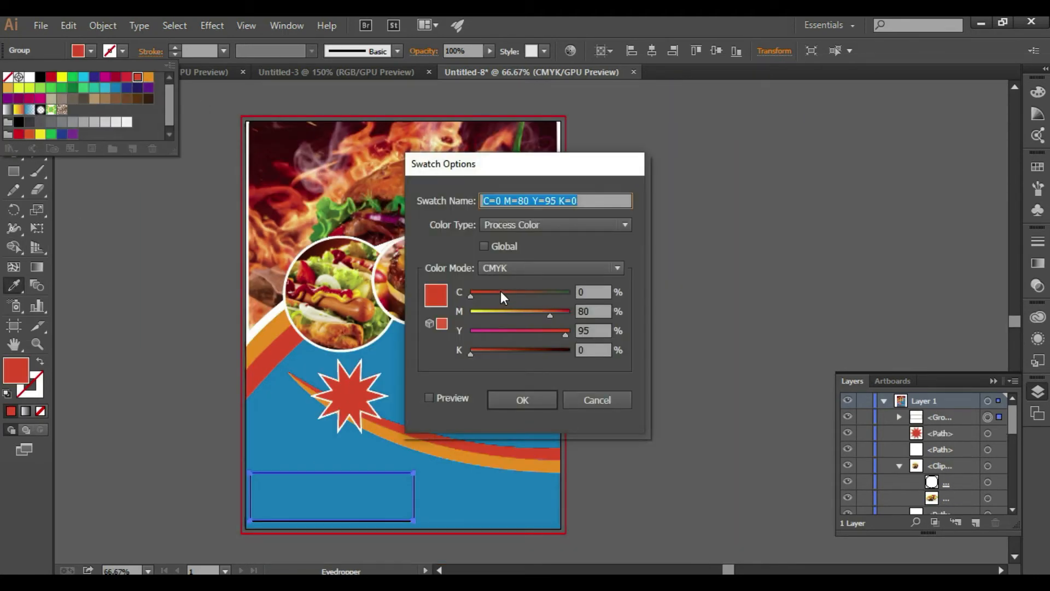
{"action": "left_click", "coordinate": [501, 293]}
{"action": "left_click", "coordinate": [533, 400]}
{"action": "left_click", "coordinate": [13, 96]}
{"action": "left_click", "coordinate": [97, 157]}
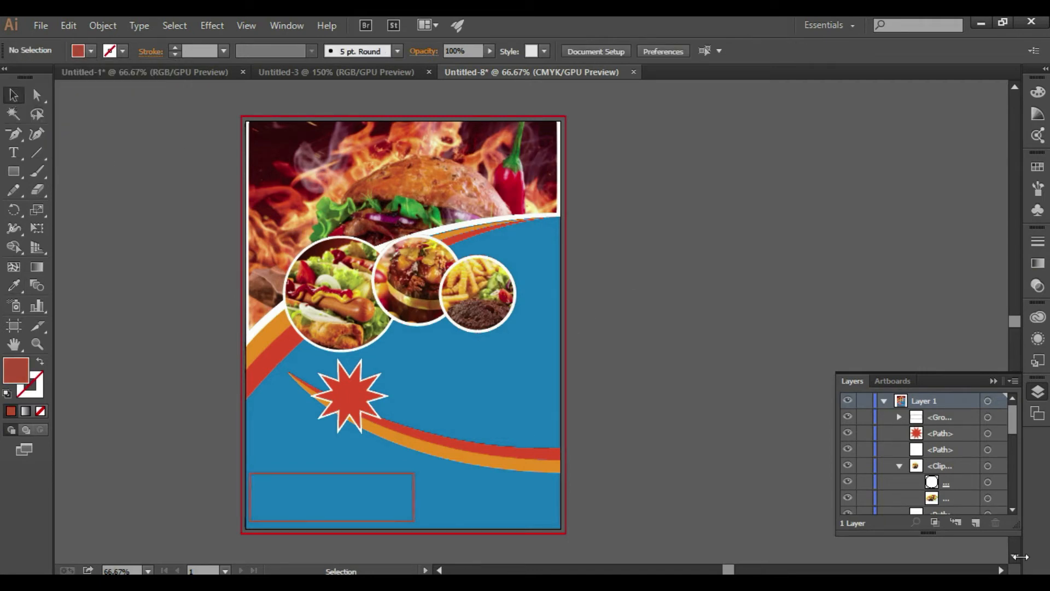
Unlock all locked objects and clear the selection
{"action": "left_click", "coordinate": [993, 381]}
{"action": "left_click", "coordinate": [103, 26]}
{"action": "left_click", "coordinate": [117, 132]}
{"action": "left_click", "coordinate": [685, 264]}
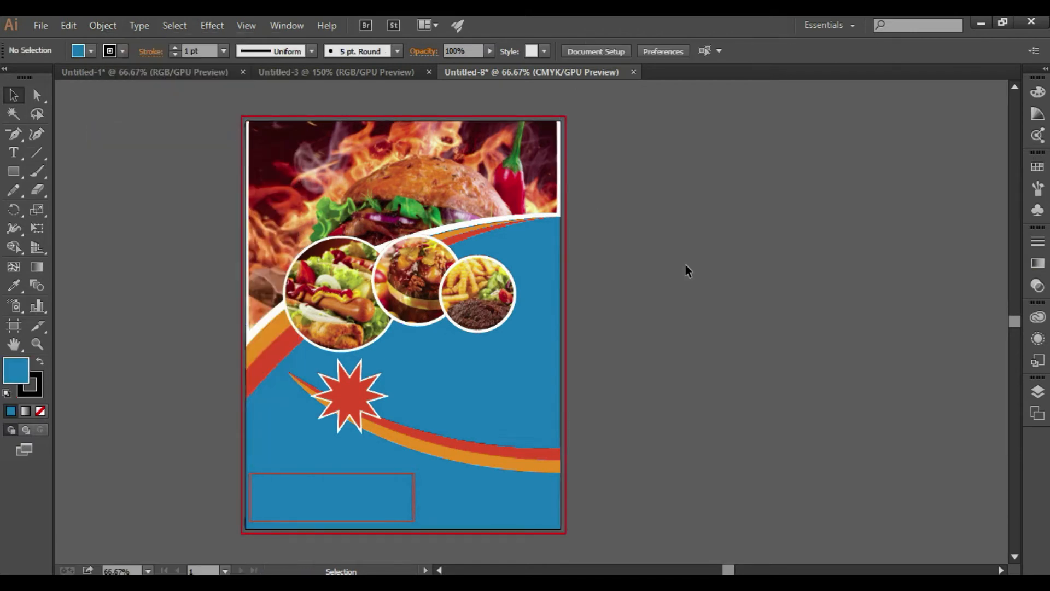
Change the fill of the blue background rectangle to a light tan swatch
{"action": "left_click", "coordinate": [498, 389]}
{"action": "left_click", "coordinate": [91, 51]}
{"action": "left_click", "coordinate": [138, 79]}
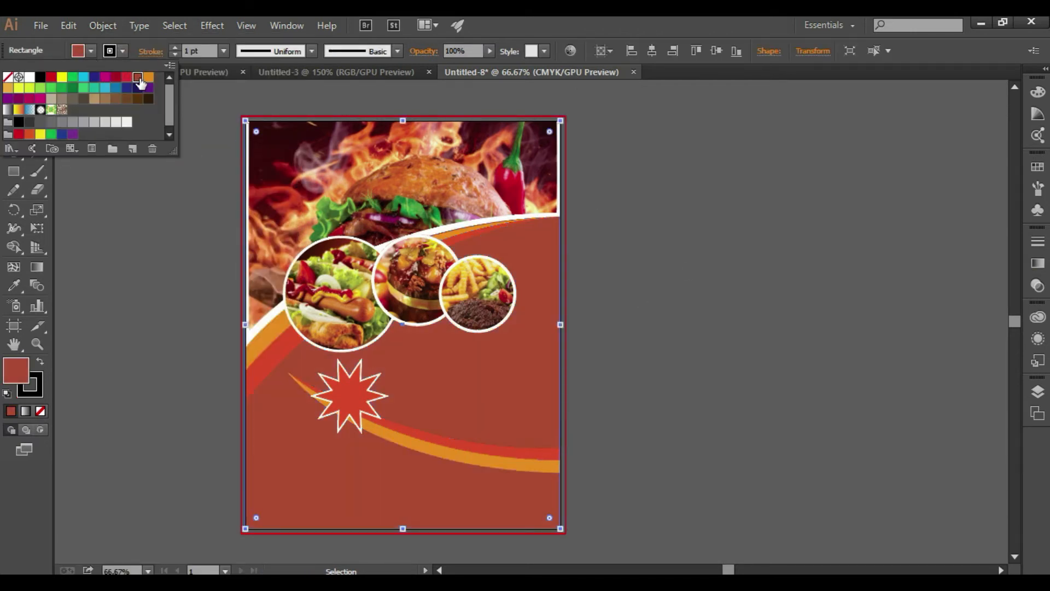
{"action": "left_click", "coordinate": [148, 78]}
{"action": "left_click", "coordinate": [8, 87]}
{"action": "left_click", "coordinate": [94, 98]}
{"action": "double_click", "coordinate": [105, 99]}
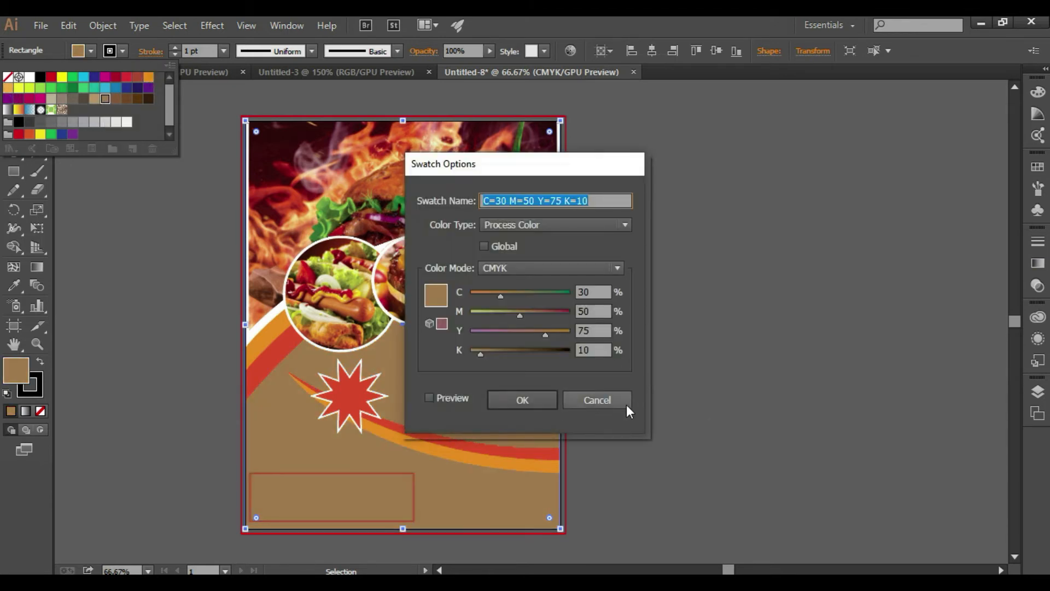
{"action": "left_click", "coordinate": [599, 400]}
{"action": "left_click", "coordinate": [116, 99]}
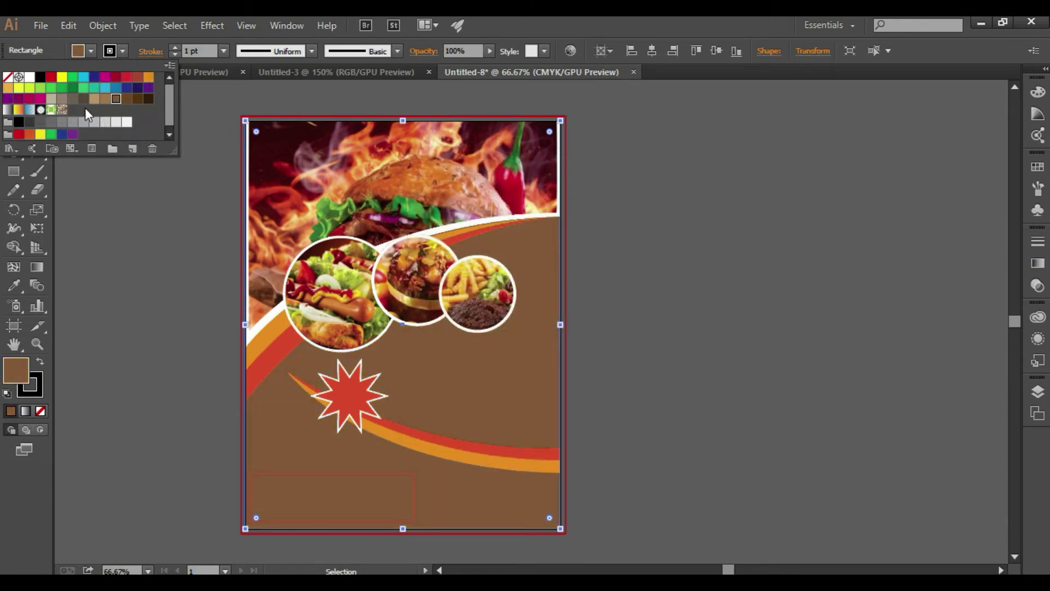
{"action": "left_click", "coordinate": [103, 99]}
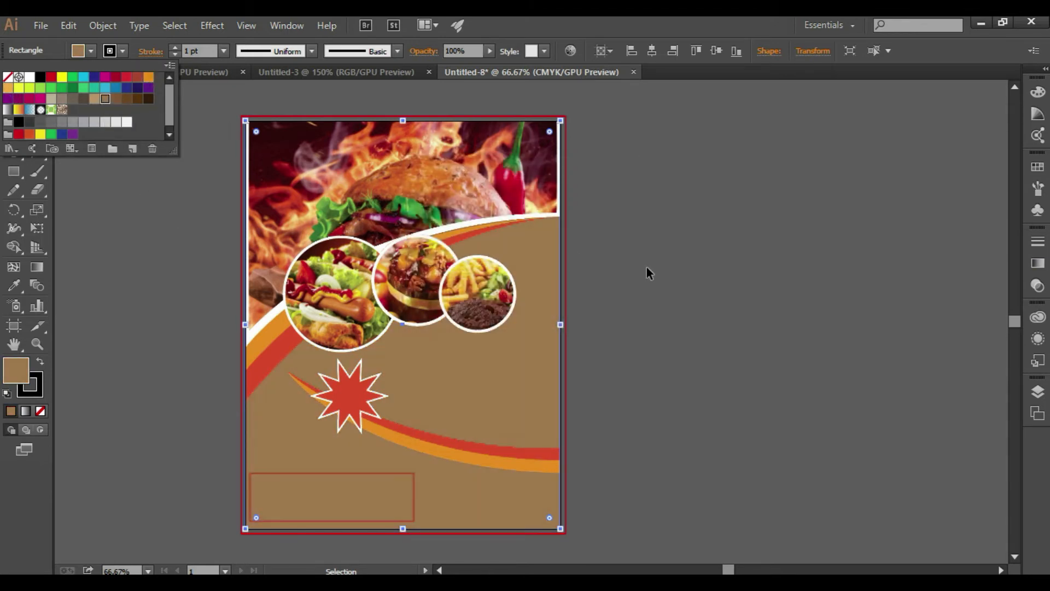
{"action": "left_click", "coordinate": [77, 54]}
{"action": "left_click", "coordinate": [104, 99]}
{"action": "left_click", "coordinate": [711, 274]}
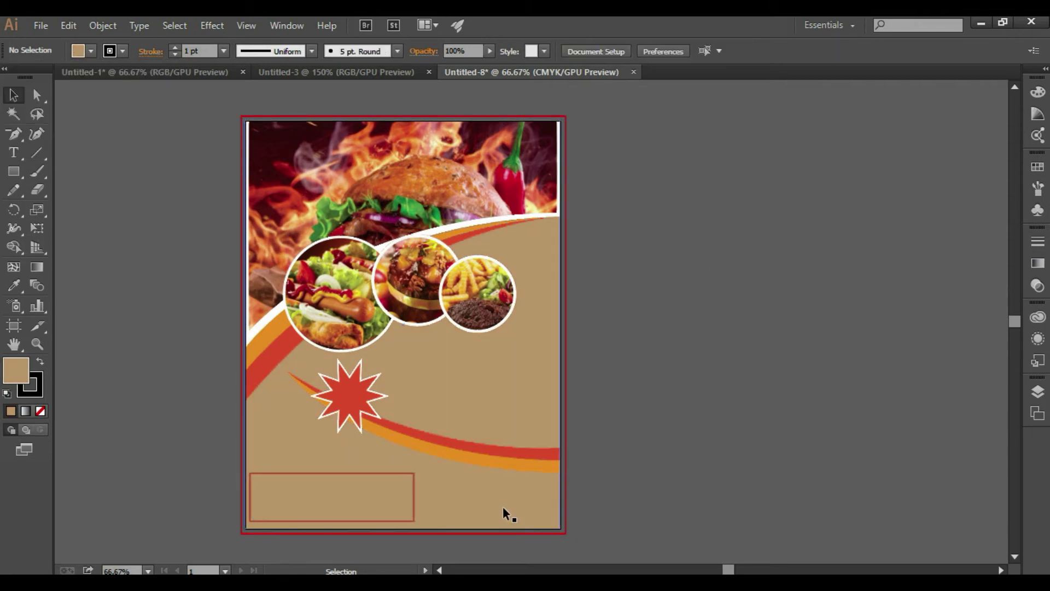
{"action": "scroll", "coordinate": [767, 504], "scroll_direction": "down", "scroll_amount": 1}
{"action": "left_click", "coordinate": [344, 74]}
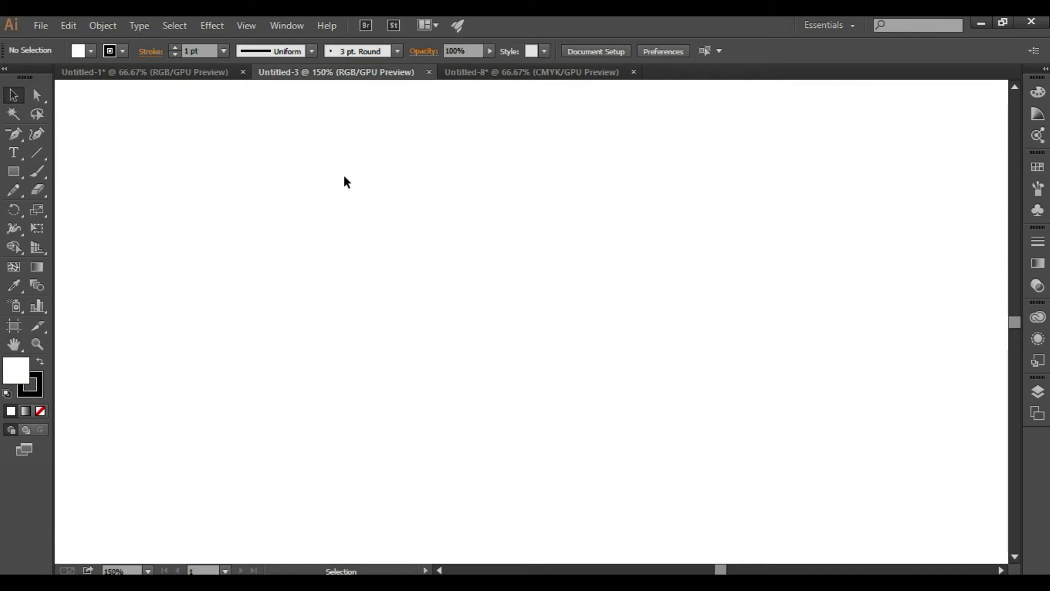
{"action": "left_click", "coordinate": [578, 71]}
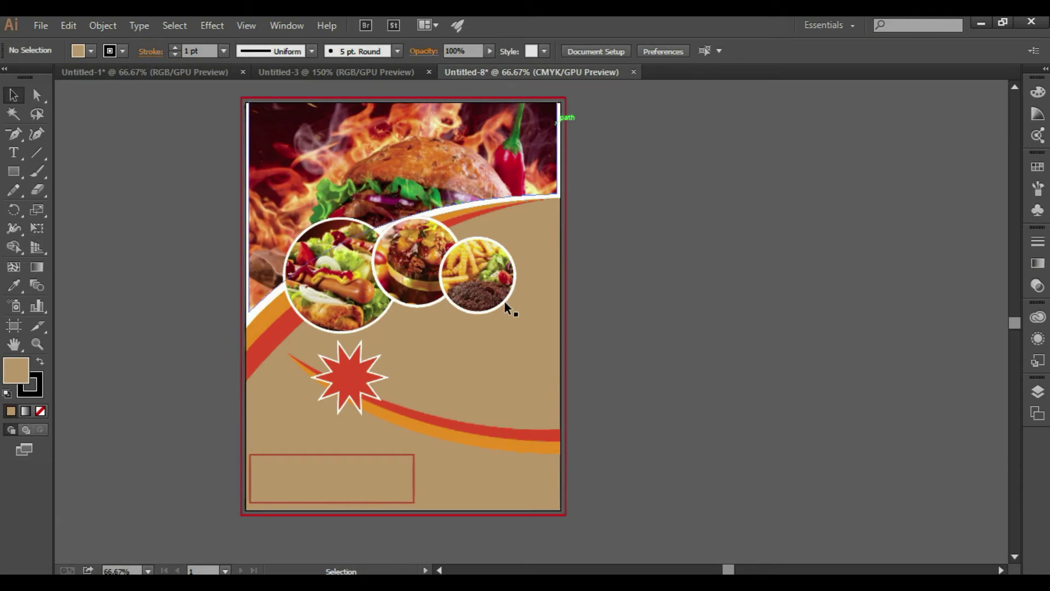
{"action": "left_click", "coordinate": [439, 571]}
{"action": "left_click", "coordinate": [1016, 87]}
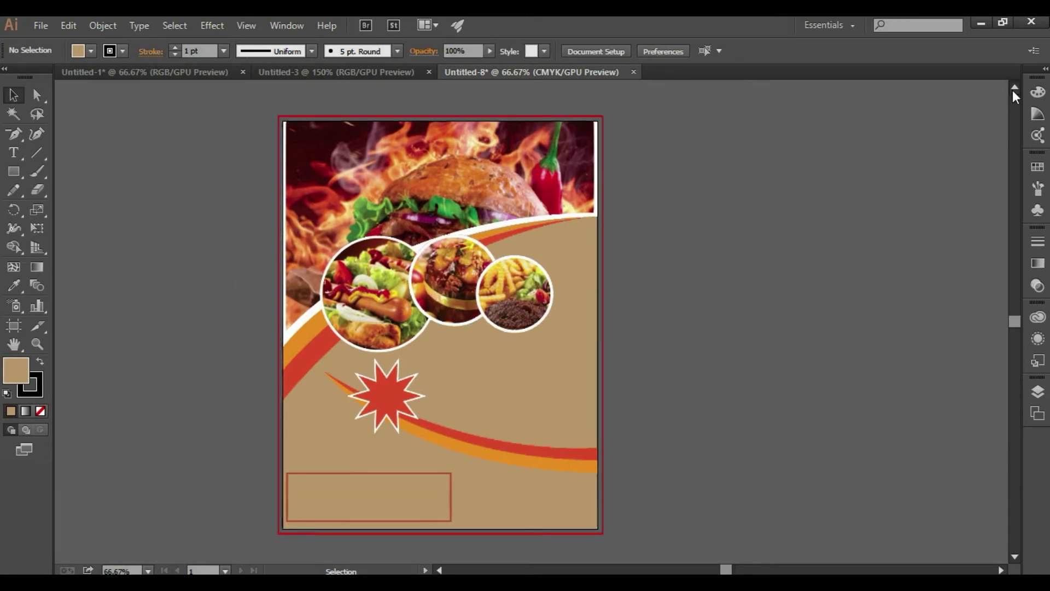
Draw a small circle with the Ellipse tool and place it over the upper edge of the hot dog photo circle
{"action": "left_click_drag", "start_coordinate": [397, 301], "coordinate": [398, 300]}
{"action": "left_click", "coordinate": [18, 169]}
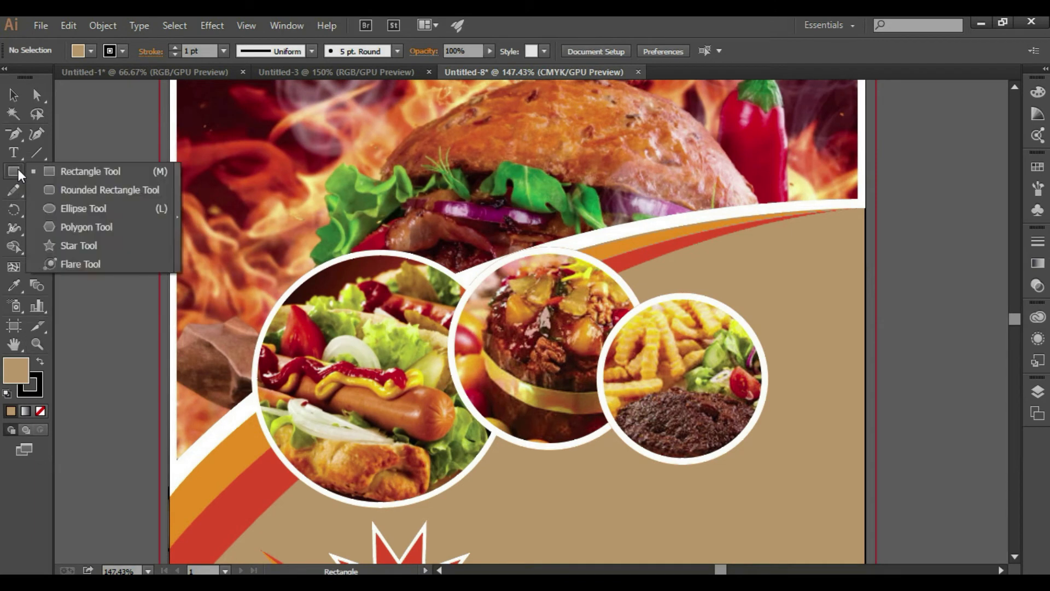
{"action": "left_click", "coordinate": [82, 209]}
{"action": "left_click_drag", "start_coordinate": [360, 255], "coordinate": [399, 295]}
{"action": "key", "text": "v"}
{"action": "left_click_drag", "start_coordinate": [343, 266], "coordinate": [345, 243]}
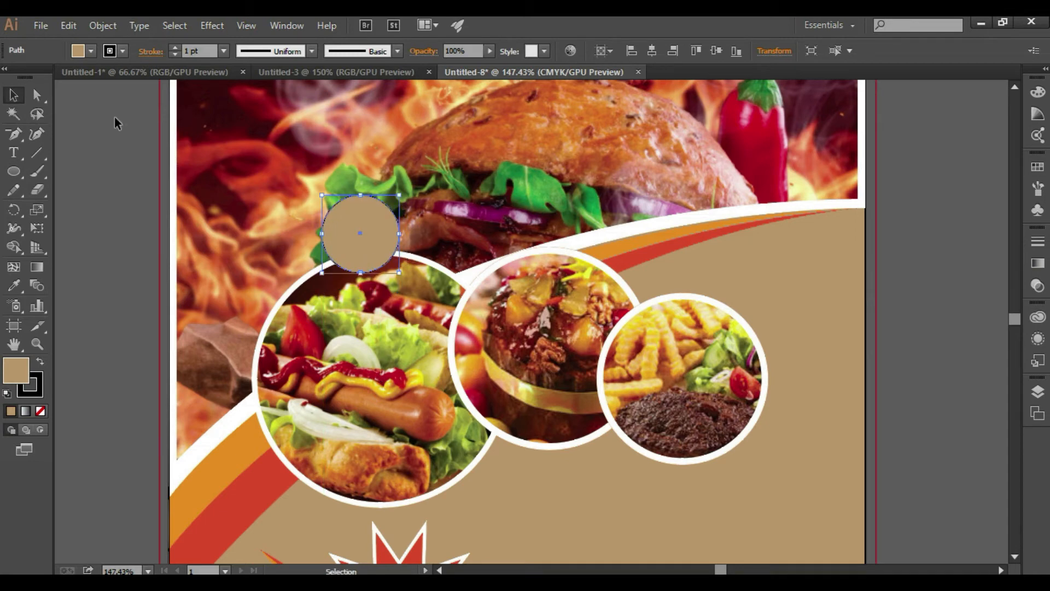
Remove the small circle's stroke and fill the circle with white
{"action": "left_click", "coordinate": [174, 55]}
{"action": "left_click", "coordinate": [89, 53]}
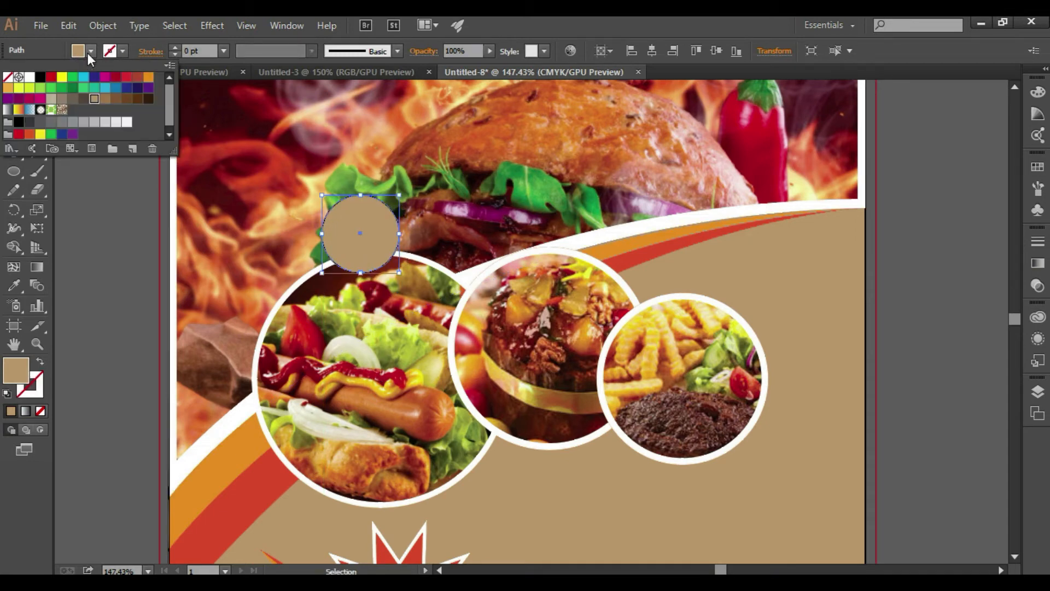
{"action": "double_click", "coordinate": [29, 78]}
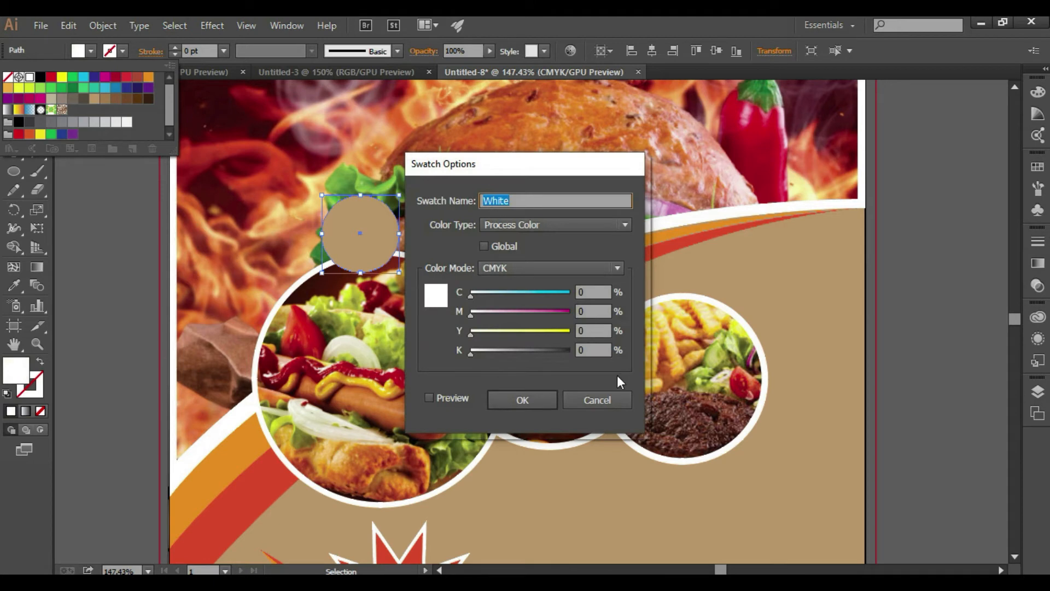
{"action": "left_click", "coordinate": [608, 400]}
{"action": "left_click", "coordinate": [139, 275]}
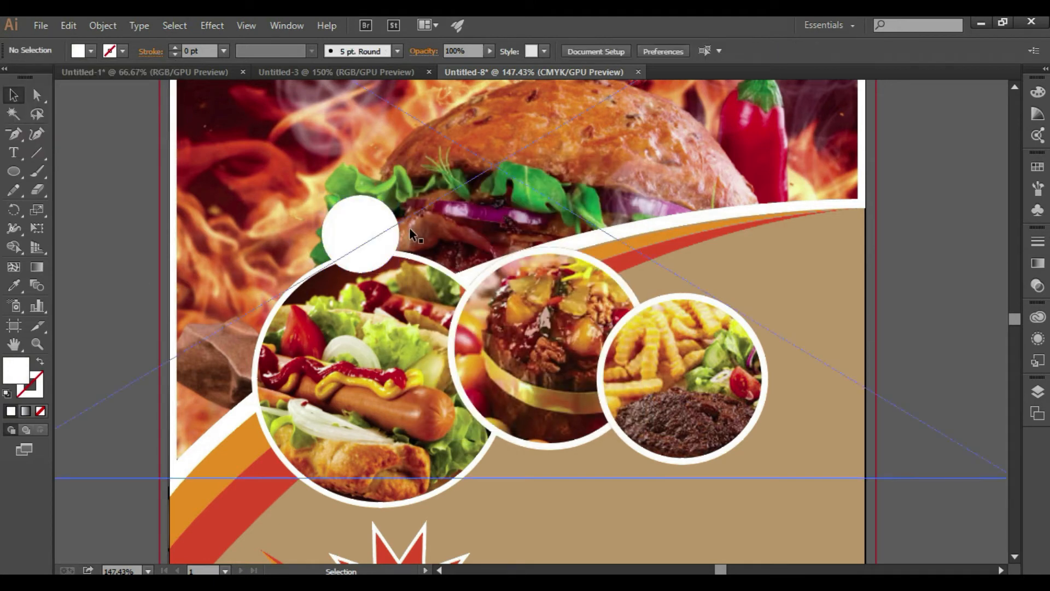
Place smaller copies of the white circle on the burger photo's upper edge and the fries photo's lower edge
{"action": "left_click_drag", "start_coordinate": [350, 218], "coordinate": [537, 217]}
{"action": "left_click_drag", "start_coordinate": [585, 273], "coordinate": [575, 260]}
{"action": "left_click_drag", "start_coordinate": [560, 222], "coordinate": [739, 459]}
{"action": "left_click", "coordinate": [754, 468]}
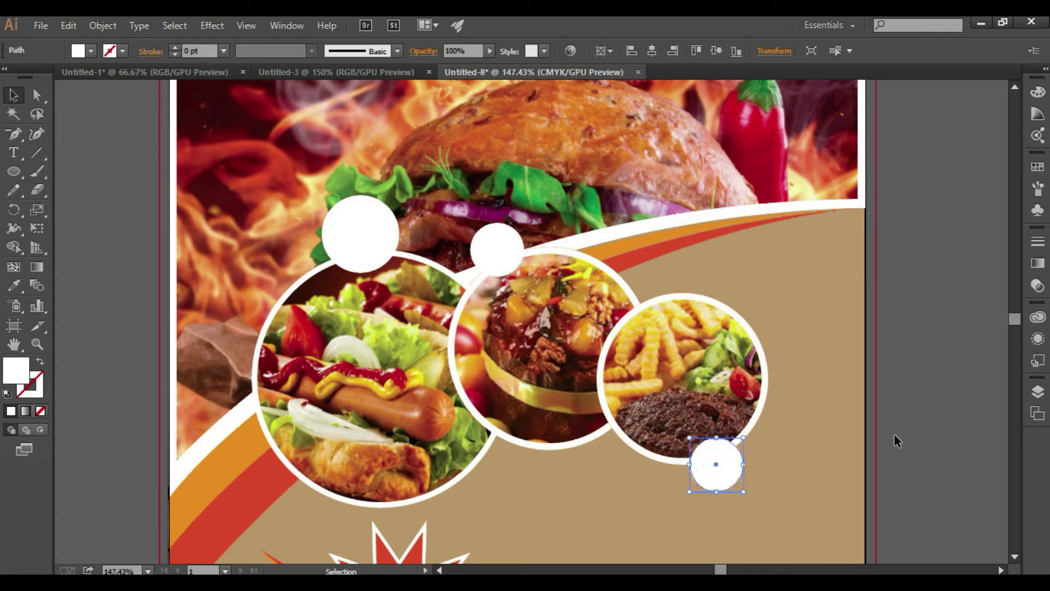
{"action": "left_click", "coordinate": [899, 436]}
Switch to the Untitled-1 document with the logo and flyer texts, and close the blank Untitled-3 document
{"action": "scroll", "coordinate": [899, 437], "scroll_direction": "down", "scroll_amount": 1}
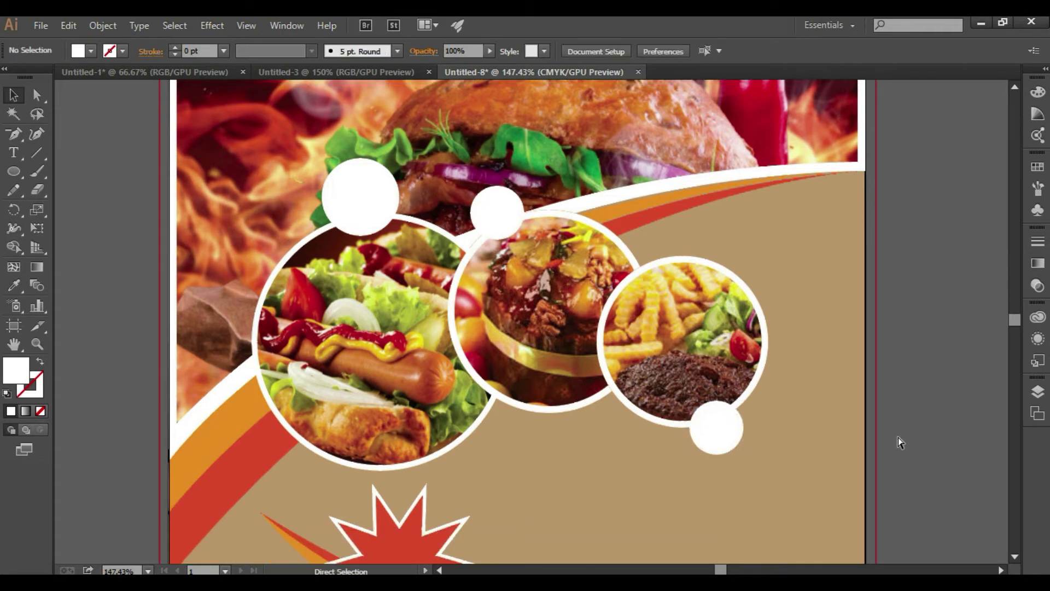
{"action": "key", "text": "ctrl+1"}
{"action": "scroll", "coordinate": [911, 431], "scroll_direction": "down", "scroll_amount": 5}
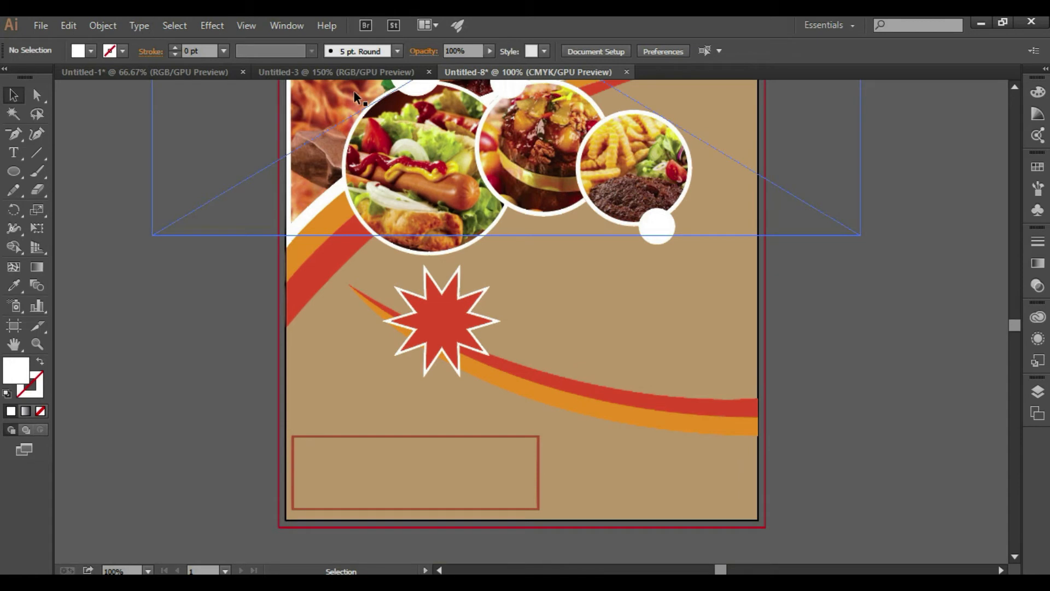
{"action": "left_click", "coordinate": [356, 68]}
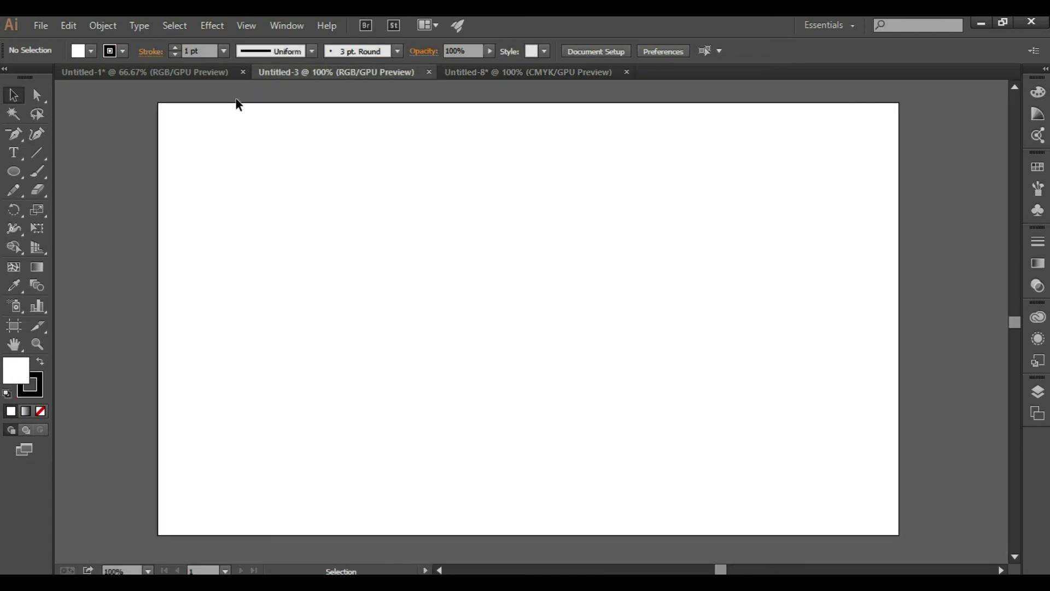
{"action": "left_click", "coordinate": [215, 72]}
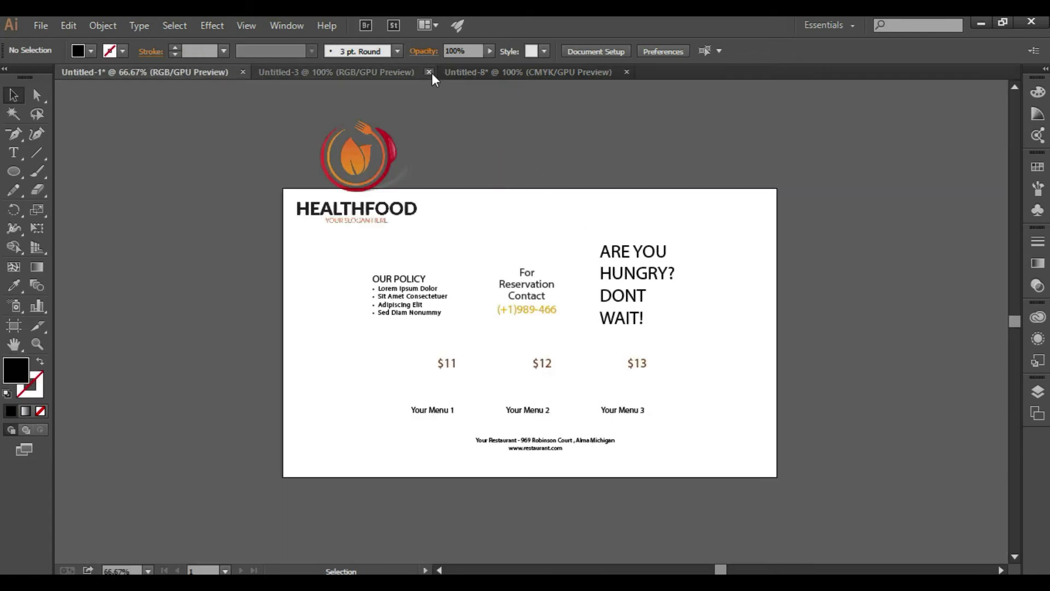
{"action": "left_click", "coordinate": [430, 72]}
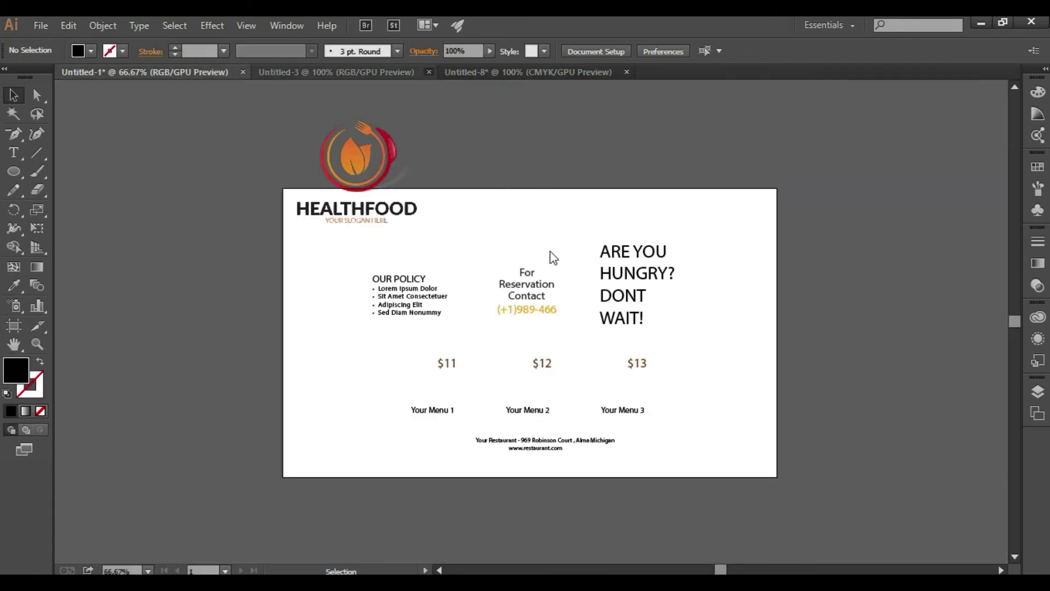
Bring the HEALTHFOOD logo from Untitled-1 into the flyer and move it onto the tan area below the food photos
{"action": "left_click", "coordinate": [351, 159]}
{"action": "left_click_drag", "start_coordinate": [353, 160], "coordinate": [334, 73]}
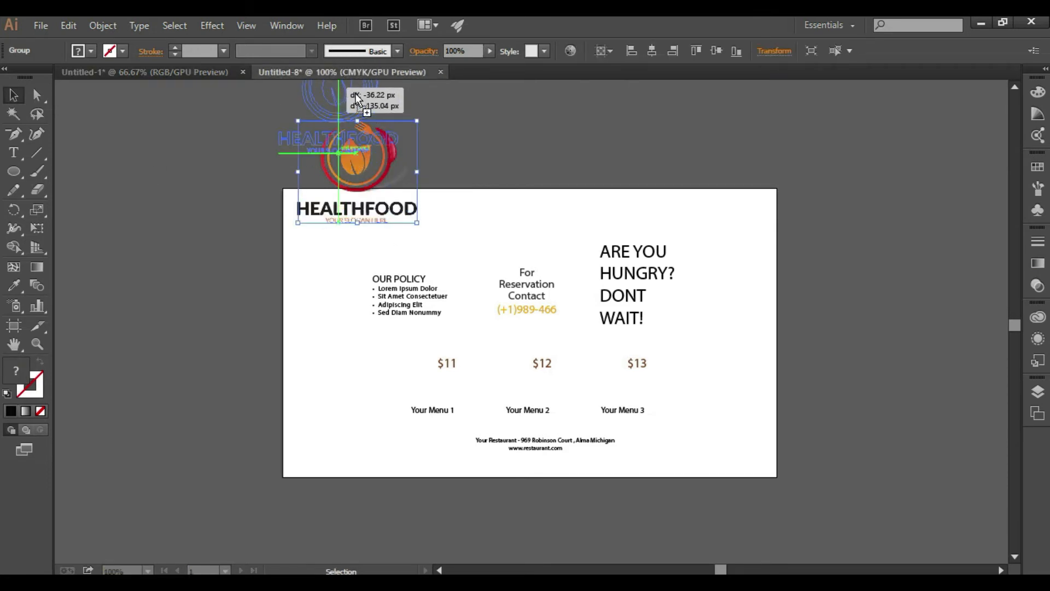
{"action": "left_click_drag", "start_coordinate": [384, 112], "coordinate": [386, 113]}
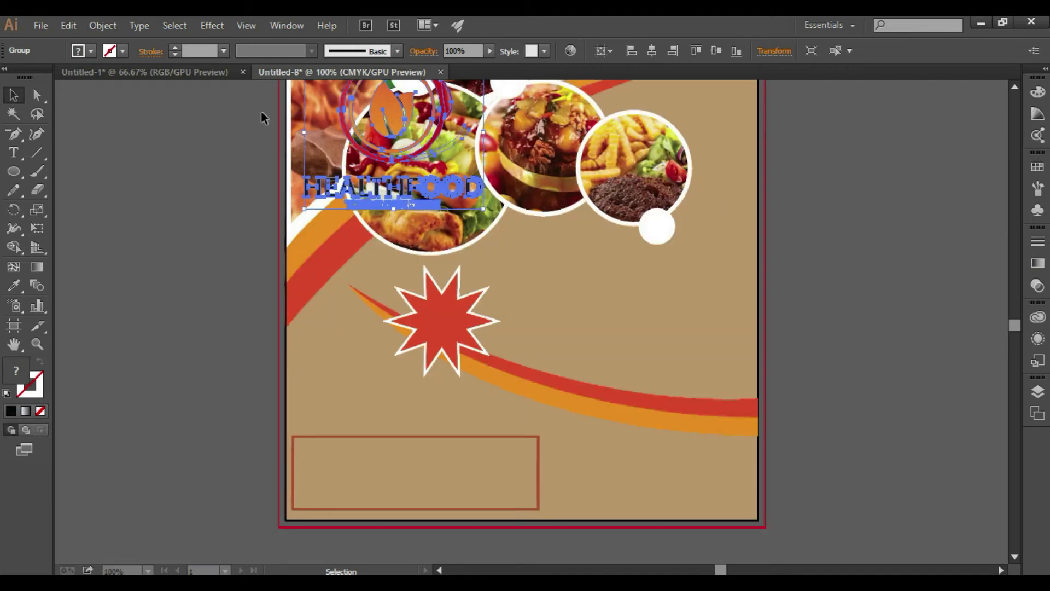
{"action": "left_click", "coordinate": [199, 74]}
{"action": "left_click", "coordinate": [356, 71]}
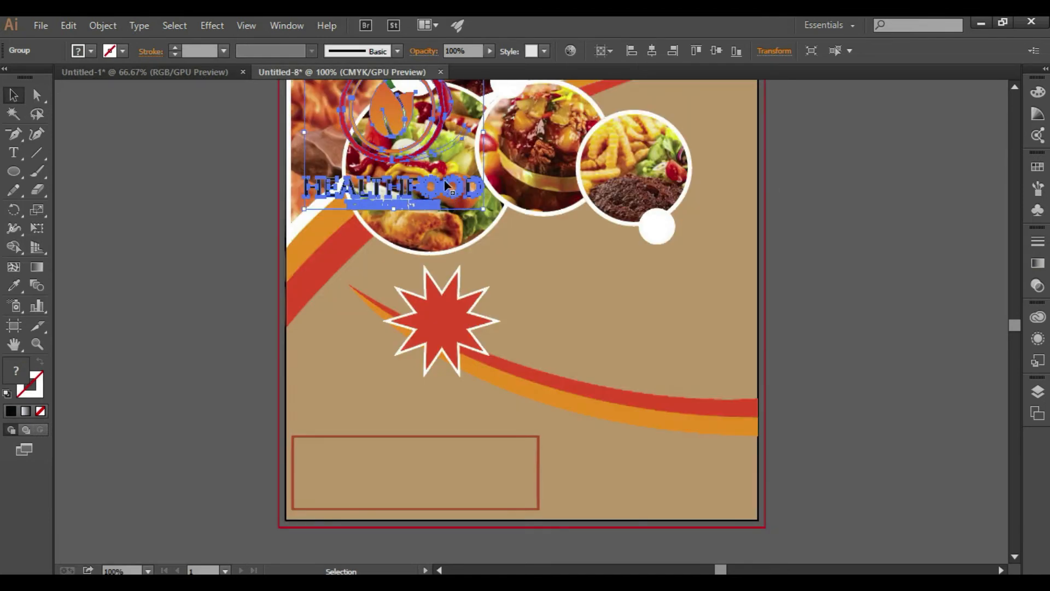
{"action": "left_click_drag", "start_coordinate": [386, 122], "coordinate": [583, 310]}
{"action": "left_click_drag", "start_coordinate": [665, 404], "coordinate": [667, 406]}
Set the font of the "ARE YOU HUNGRY? DONT WAIT!" text to Nexa Bold
{"action": "left_click", "coordinate": [608, 51]}
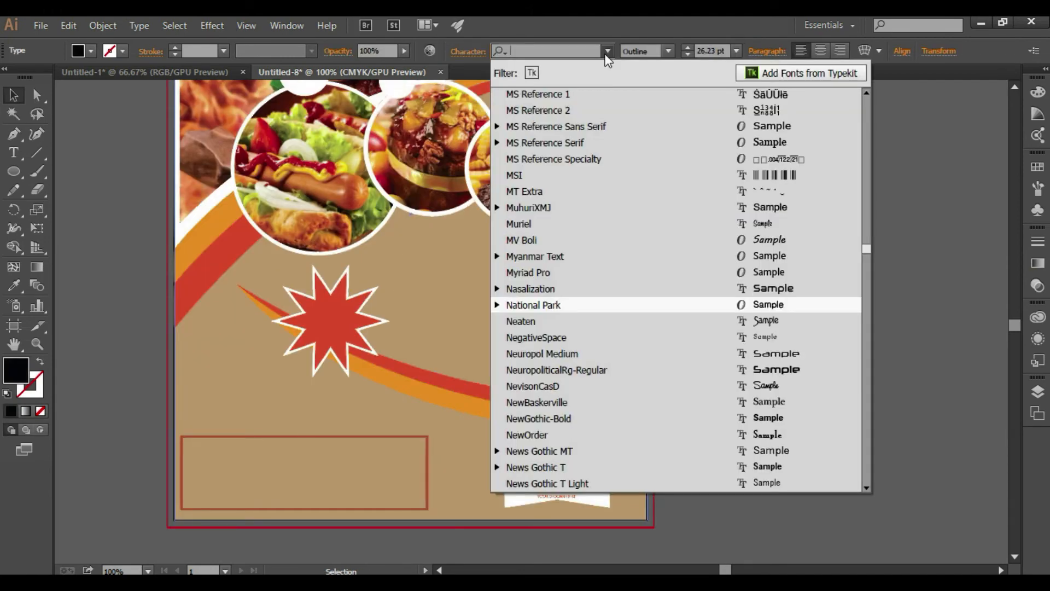
{"action": "type", "text": "ne"}
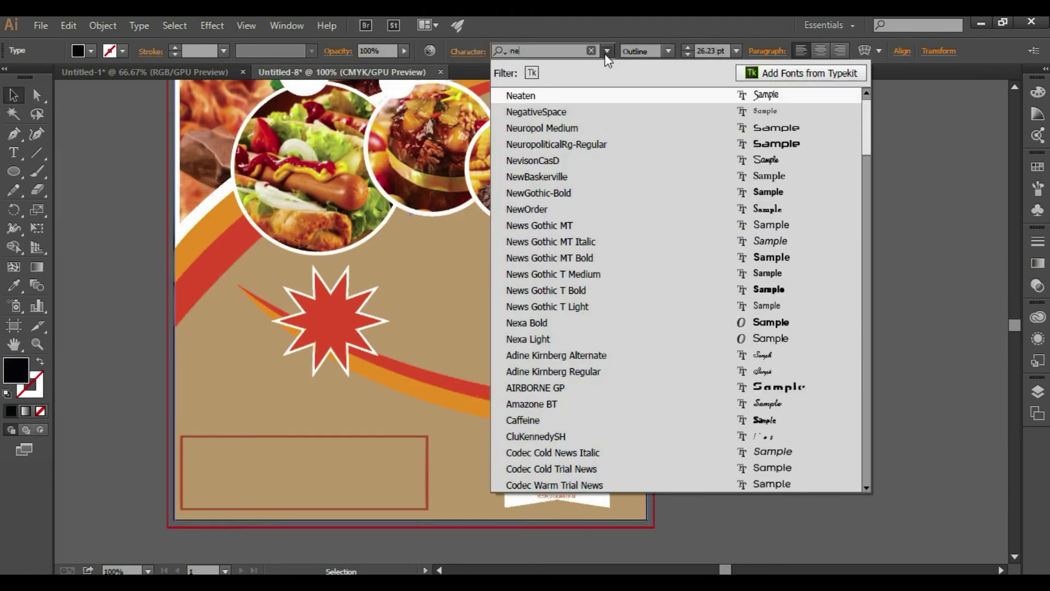
{"action": "key", "text": "Down"}
{"action": "key", "text": "Down"}
{"action": "key", "text": "Down"}
{"action": "key", "text": "Down"}
{"action": "key", "text": "Down"}
{"action": "key", "text": "Down"}
{"action": "key", "text": "Down"}
{"action": "key", "text": "Down"}
{"action": "key", "text": "Down"}
{"action": "key", "text": "Down"}
{"action": "key", "text": "Down"}
{"action": "key", "text": "Down"}
{"action": "key", "text": "Down"}
{"action": "key", "text": "Down"}
{"action": "key", "text": "Down"}
{"action": "key", "text": "Down"}
{"action": "key", "text": "Up"}
{"action": "left_click", "coordinate": [725, 323]}
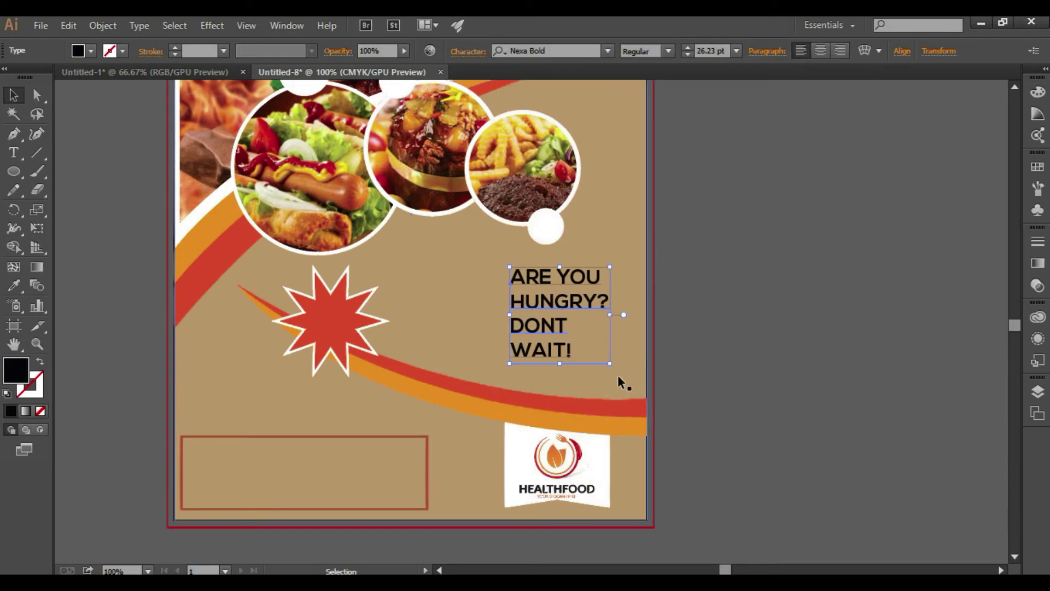
Enlarge the "ARE YOU HUNGRY? DONT WAIT!" text from its centre to 29.33 pt
{"action": "mouse_move", "coordinate": [611, 366]}
{"action": "left_mouse_down"}
{"action": "mouse_move", "coordinate": [625, 374]}
{"action": "mouse_move", "coordinate": [618, 368]}
{"action": "left_mouse_up"}
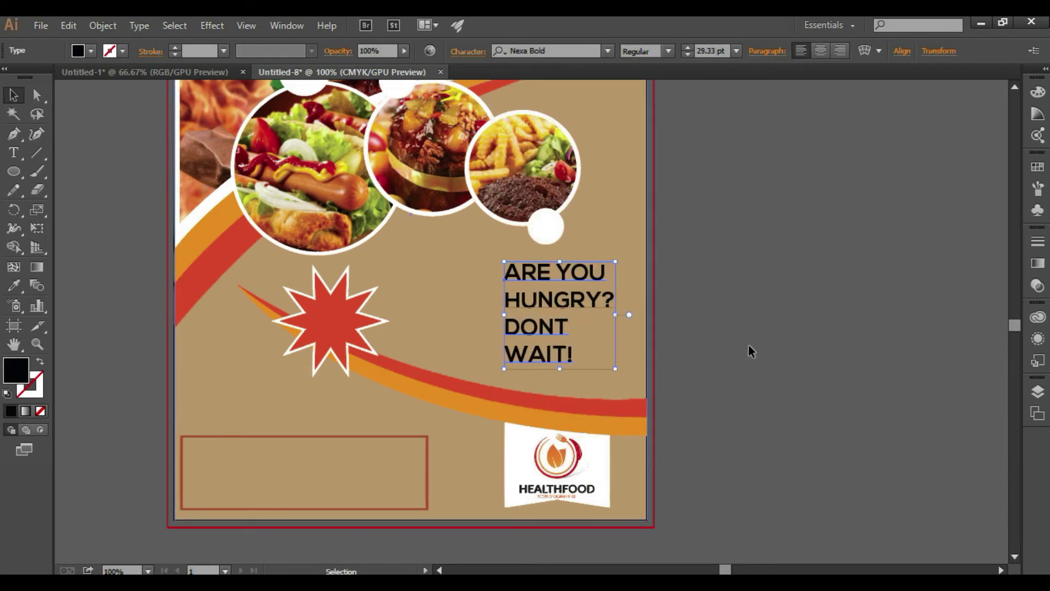
{"action": "left_click", "coordinate": [749, 343]}
{"action": "left_click", "coordinate": [544, 315]}
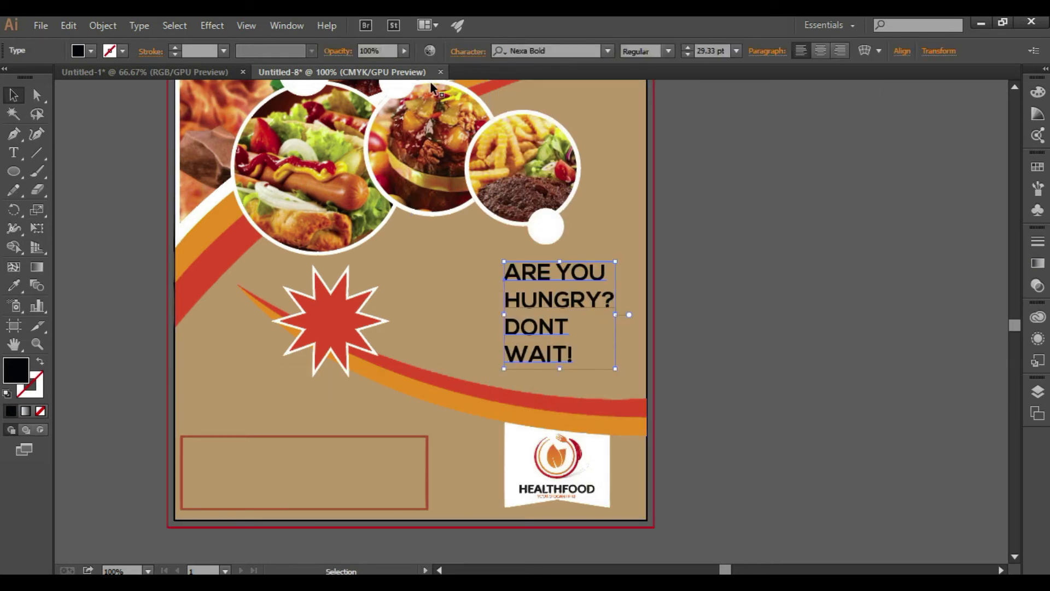
Widen the letter spacing of the "ARE YOU HUNGRY? DONT WAIT!" text slightly
{"action": "left_click", "coordinate": [462, 50]}
{"action": "left_click", "coordinate": [426, 163]}
{"action": "left_click", "coordinate": [426, 163]}
{"action": "left_click", "coordinate": [426, 163]}
{"action": "left_click", "coordinate": [425, 159]}
{"action": "left_click", "coordinate": [864, 268]}
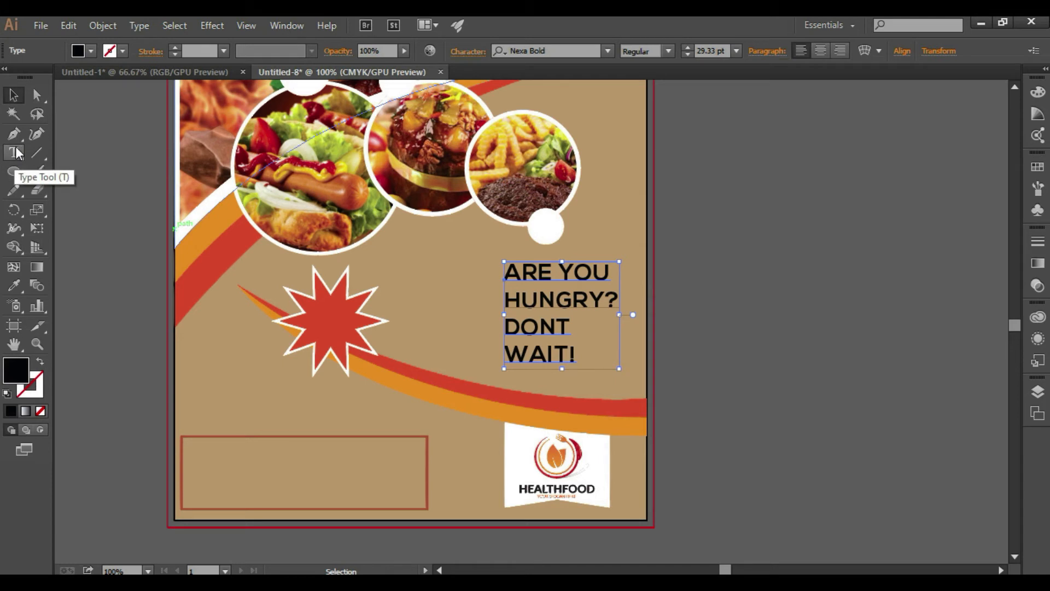
Draw a vertical black line alongside the start of the "ARE YOU HUNGRY?" text lines and give it a 2 pt stroke
{"action": "left_click", "coordinate": [37, 153]}
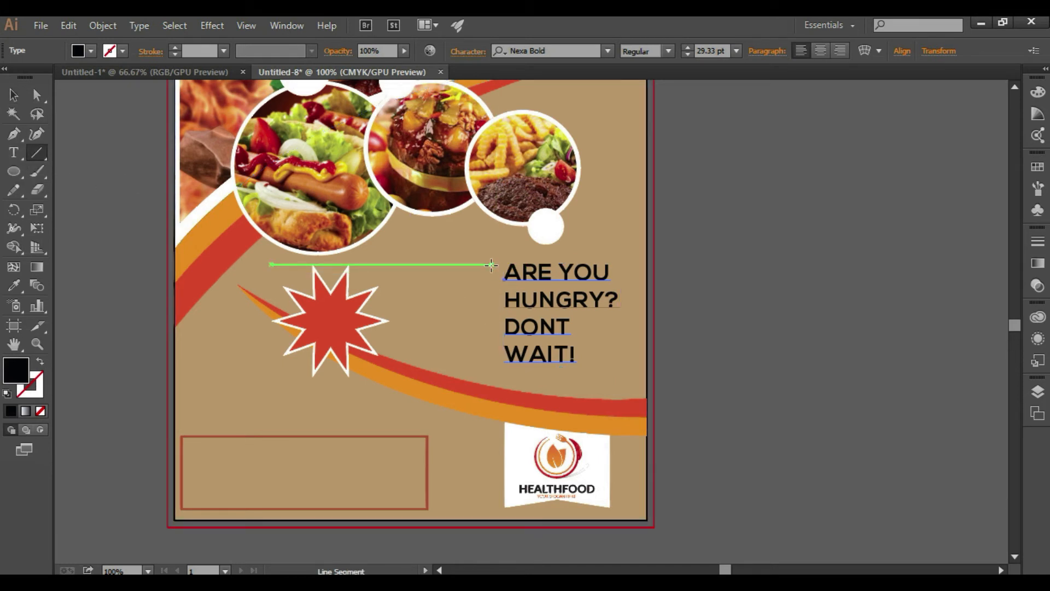
{"action": "left_click_drag", "start_coordinate": [492, 266], "coordinate": [492, 361]}
{"action": "left_click", "coordinate": [174, 48]}
{"action": "left_click", "coordinate": [174, 48]}
{"action": "left_click", "coordinate": [174, 48]}
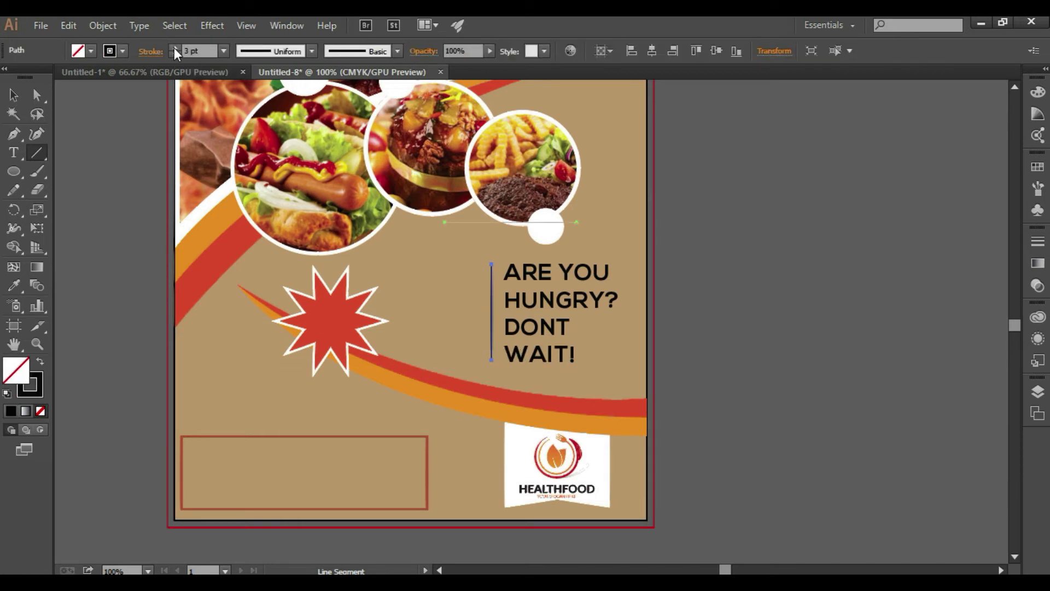
{"action": "double_click", "coordinate": [13, 95]}
{"action": "left_click", "coordinate": [604, 418]}
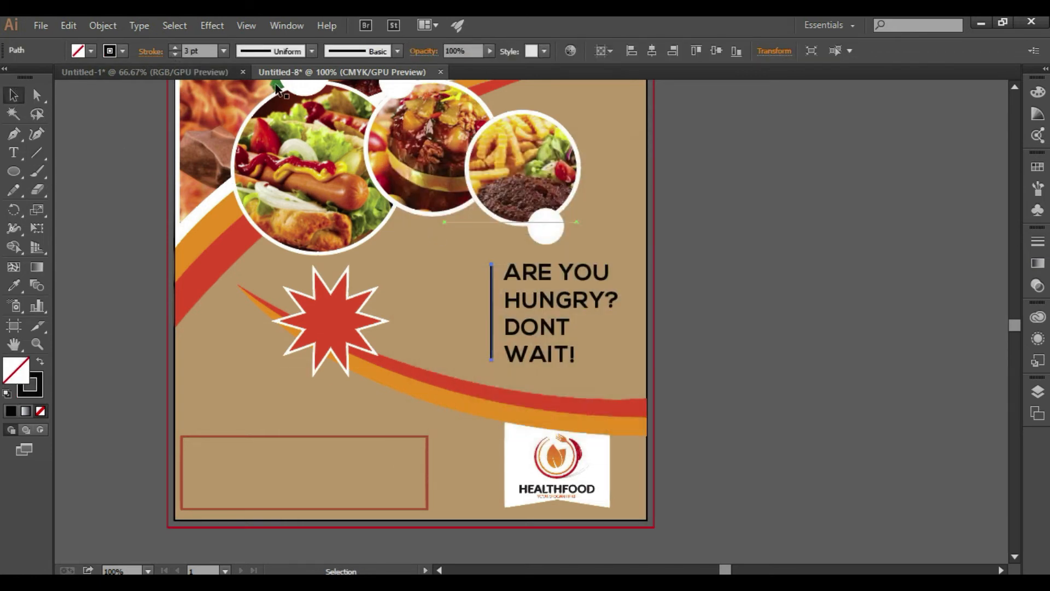
{"action": "left_click", "coordinate": [174, 55]}
{"action": "left_click", "coordinate": [714, 302]}
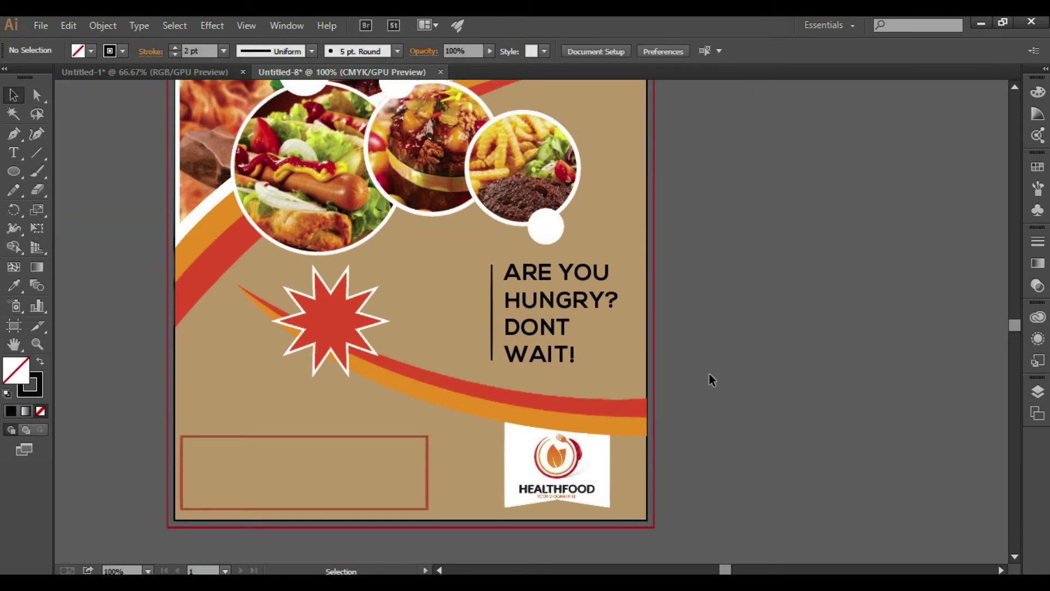
Shrink the "ARE YOU HUNGRY? DONT WAIT!" text from its centre to 24.05 pt
{"action": "left_click", "coordinate": [553, 356]}
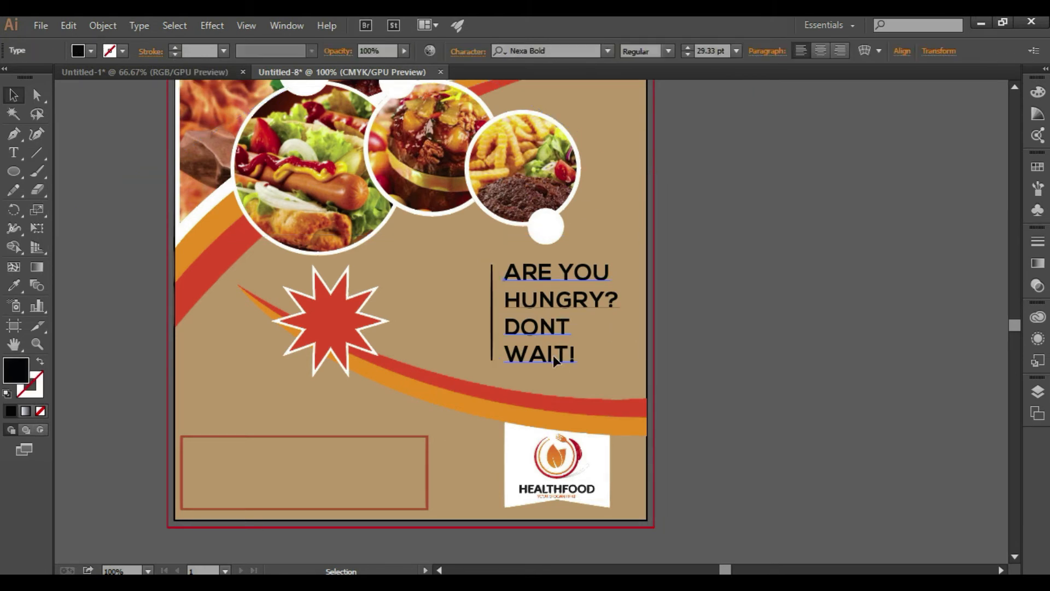
{"action": "left_click_drag", "start_coordinate": [622, 365], "coordinate": [614, 360]}
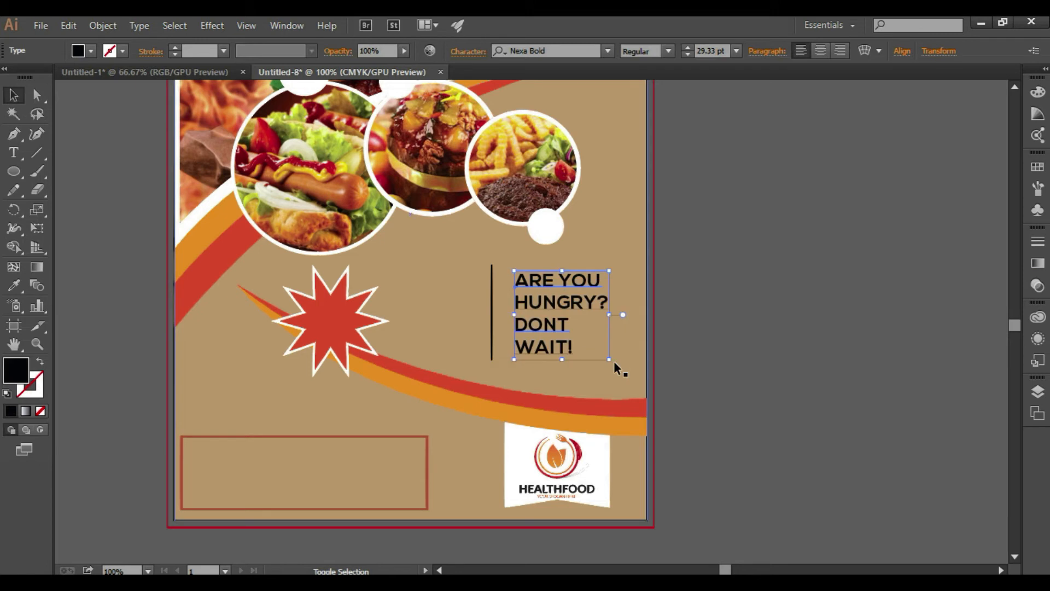
{"action": "left_click", "coordinate": [823, 328]}
Nudge the vertical line closer to the "ARE YOU HUNGRY?" text
{"action": "left_click", "coordinate": [491, 328]}
{"action": "key", "text": "Right"}
{"action": "key", "text": "Right"}
{"action": "key", "text": "Right"}
{"action": "key", "text": "Right"}
{"action": "key", "text": "Right"}
{"action": "key", "text": "Right"}
{"action": "key", "text": "Right"}
{"action": "key", "text": "Right"}
{"action": "key", "text": "Right"}
{"action": "key", "text": "Right"}
{"action": "key", "text": "Right"}
{"action": "key", "text": "Right"}
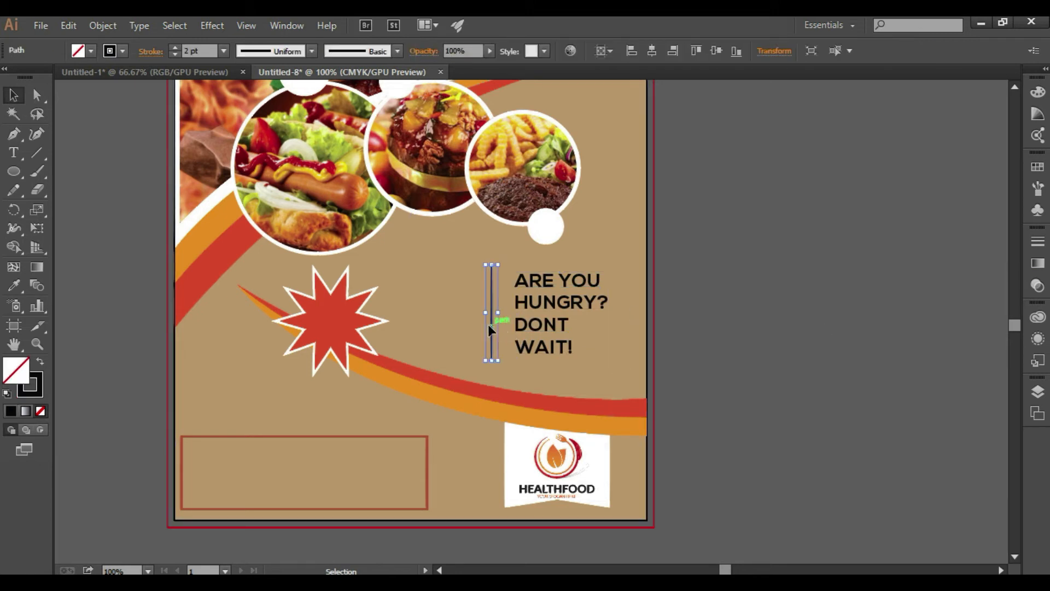
{"action": "key", "text": "Right"}
{"action": "key", "text": "Right"}
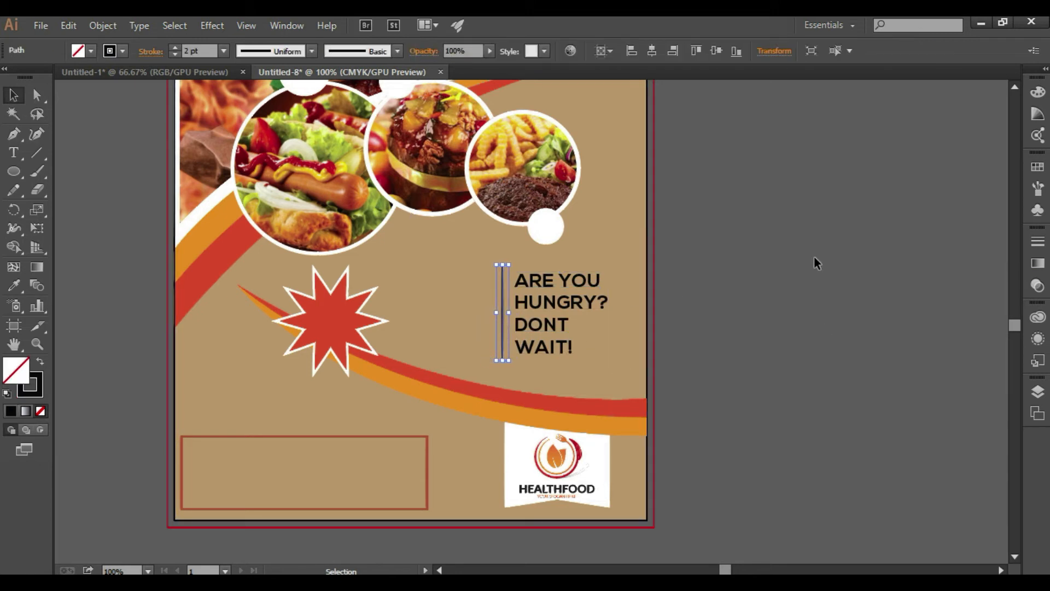
{"action": "left_click", "coordinate": [799, 264]}
Bring the "For Reservation Contact" text group with its phone number from Untitled-1 into the flyer
{"action": "left_click", "coordinate": [165, 72]}
{"action": "left_click_drag", "start_coordinate": [483, 235], "coordinate": [550, 277]}
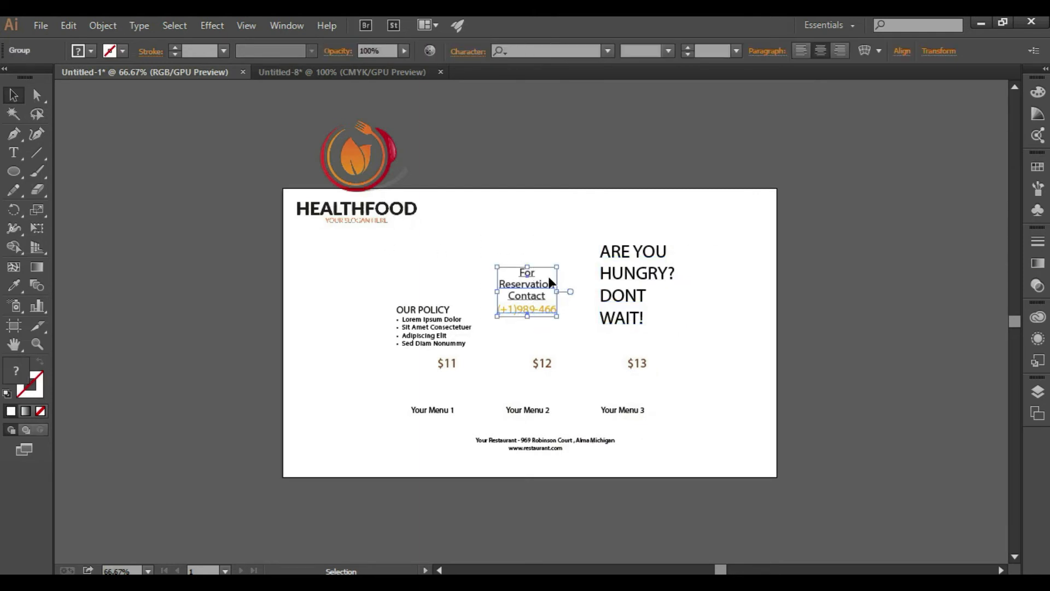
{"action": "left_click", "coordinate": [364, 71]}
{"action": "left_click_drag", "start_coordinate": [514, 207], "coordinate": [568, 323]}
Move the reservation text group into the red outlined frame near the flyer's lower edge
{"action": "key", "text": "shift+Left"}
{"action": "key", "text": "shift+Left"}
{"action": "key", "text": "shift+Left"}
{"action": "key", "text": "shift+Left"}
{"action": "key", "text": "shift+Left"}
{"action": "key", "text": "shift+Left"}
{"action": "key", "text": "shift+Left"}
{"action": "key", "text": "shift+Left"}
{"action": "key", "text": "shift+Left"}
{"action": "key", "text": "shift+Left"}
{"action": "key", "text": "shift+Left"}
{"action": "key", "text": "shift+Left"}
{"action": "key", "text": "shift+Left"}
{"action": "key", "text": "shift+Left"}
{"action": "key", "text": "shift+Left"}
{"action": "key", "text": "shift+Left"}
{"action": "key", "text": "shift+Left"}
{"action": "key", "text": "shift+Left"}
{"action": "key", "text": "shift+Left"}
{"action": "key", "text": "shift+Left"}
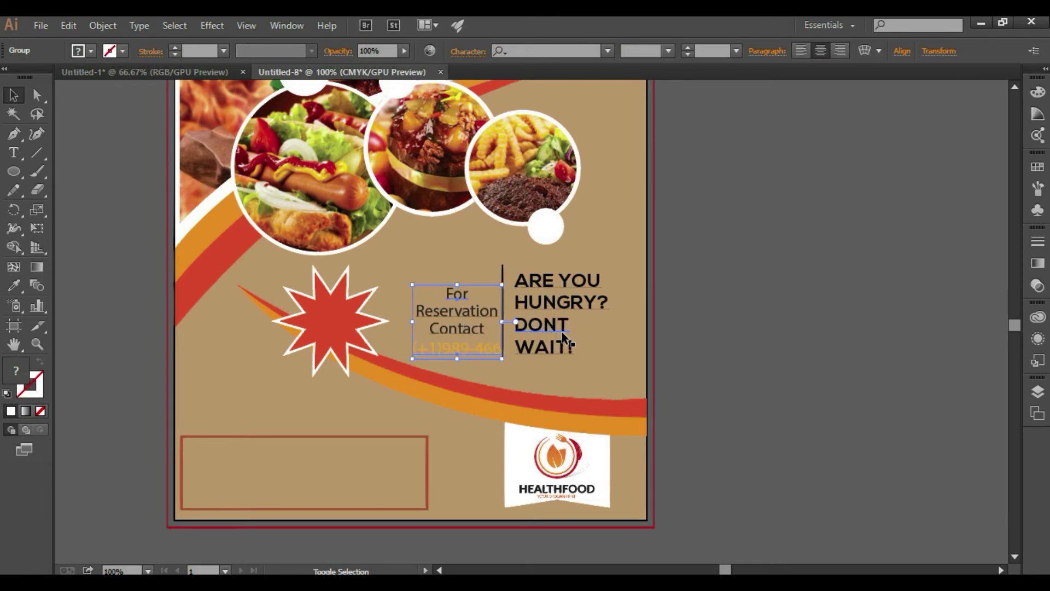
{"action": "key", "text": "shift+Left"}
{"action": "key", "text": "shift+Left"}
{"action": "key", "text": "shift+Left"}
{"action": "key", "text": "shift+Left"}
{"action": "key", "text": "shift+Left"}
{"action": "key", "text": "shift+Left"}
{"action": "key", "text": "shift+Left"}
{"action": "key", "text": "shift+Left"}
{"action": "key", "text": "shift+Left"}
{"action": "key", "text": "shift+Left"}
{"action": "key", "text": "shift+Left"}
{"action": "key", "text": "shift+Left"}
{"action": "key", "text": "shift+Left"}
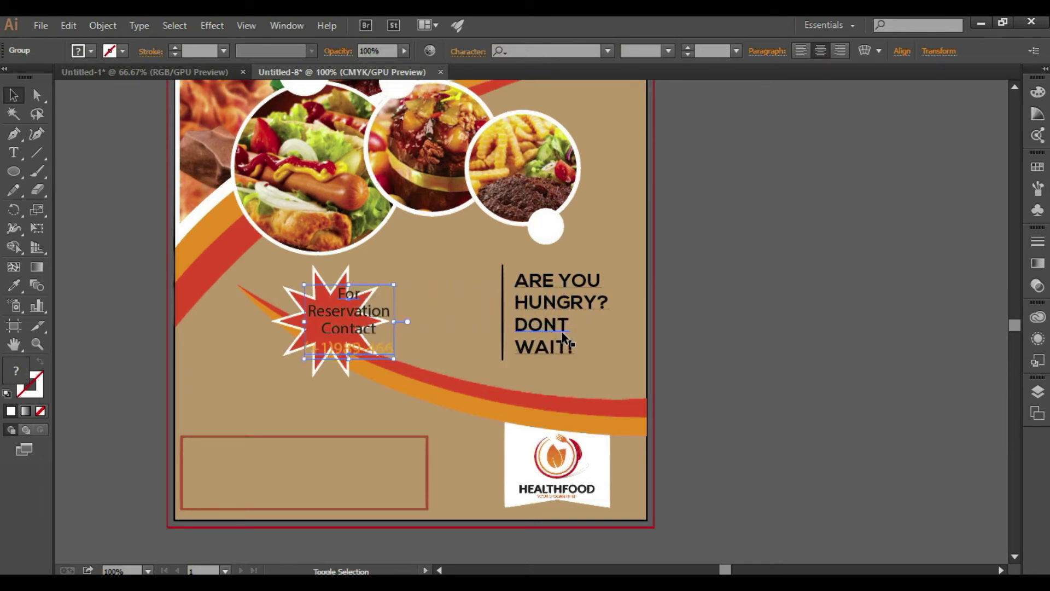
{"action": "key", "text": "shift+Down"}
{"action": "key", "text": "shift+Down"}
{"action": "key", "text": "shift+Down"}
{"action": "key", "text": "shift+Down"}
{"action": "key", "text": "shift+Down"}
{"action": "key", "text": "shift+Down"}
{"action": "key", "text": "shift+Down"}
{"action": "key", "text": "shift+Down"}
{"action": "key", "text": "shift+Down"}
{"action": "key", "text": "shift+Down"}
{"action": "key", "text": "shift+Down"}
{"action": "key", "text": "shift+Down"}
{"action": "key", "text": "shift+Down"}
{"action": "key", "text": "shift+Down"}
{"action": "key", "text": "shift+Down"}
{"action": "key", "text": "shift+Down"}
{"action": "key", "text": "shift+Down"}
{"action": "key", "text": "shift+Down"}
{"action": "key", "text": "shift+Down"}
{"action": "key", "text": "shift+Down"}
{"action": "key", "text": "shift+Down"}
{"action": "key", "text": "shift+Down"}
{"action": "key", "text": "shift+Down"}
{"action": "key", "text": "shift+Down"}
{"action": "key", "text": "shift+Down"}
{"action": "key", "text": "shift+Down"}
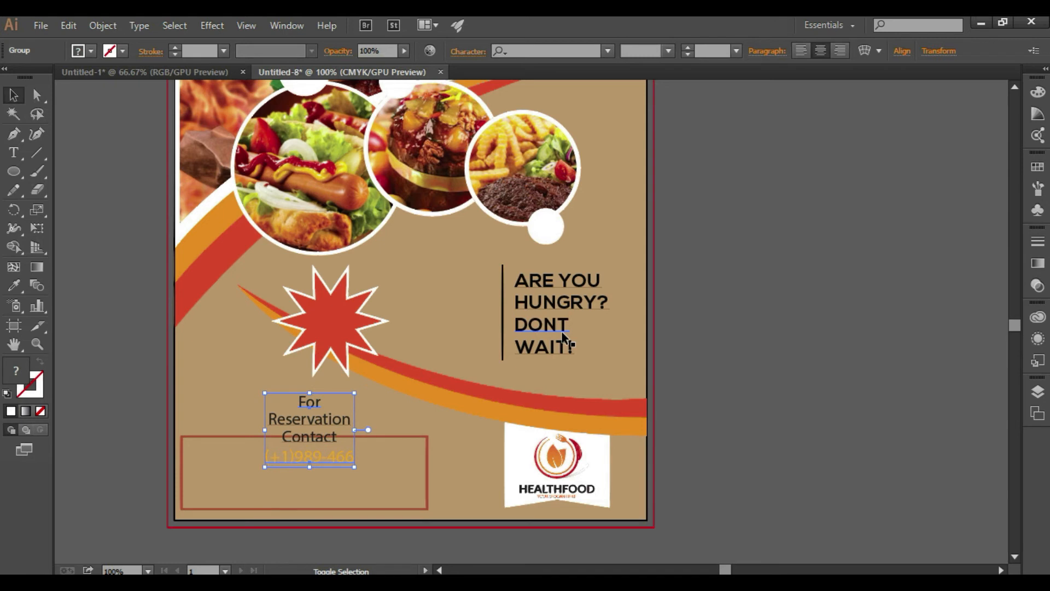
{"action": "key", "text": "shift+Left"}
{"action": "key", "text": "shift+Left"}
{"action": "key", "text": "Right"}
{"action": "key", "text": "Right"}
{"action": "key", "text": "Right"}
{"action": "key", "text": "Right"}
{"action": "key", "text": "Right"}
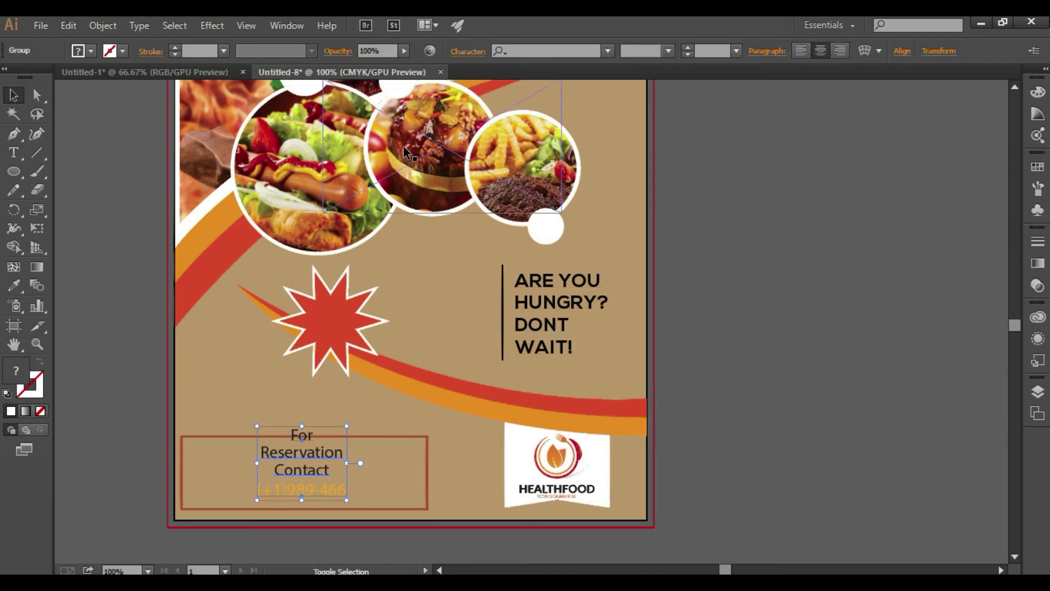
{"action": "key", "text": "shift+Down"}
{"action": "key", "text": "Down"}
{"action": "key", "text": "Down"}
{"action": "key", "text": "Down"}
{"action": "key", "text": "Down"}
{"action": "key", "text": "Down"}
Recolor the reservation text group white by sampling the logo's white banner
{"action": "key", "text": "i"}
{"action": "left_click", "coordinate": [597, 470]}
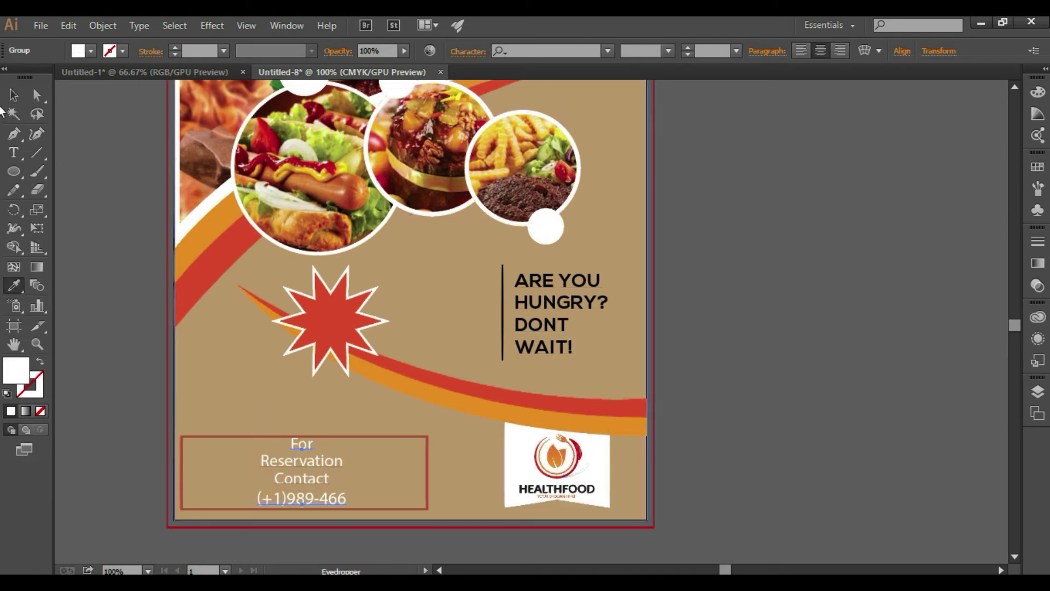
{"action": "key", "text": "v"}
{"action": "left_click", "coordinate": [757, 363]}
Ungroup the reservation text and lock the tan background
{"action": "left_click", "coordinate": [307, 443]}
{"action": "right_click", "coordinate": [298, 461]}
{"action": "left_click", "coordinate": [364, 393]}
{"action": "left_click", "coordinate": [444, 462]}
{"action": "key", "text": "ctrl+2"}
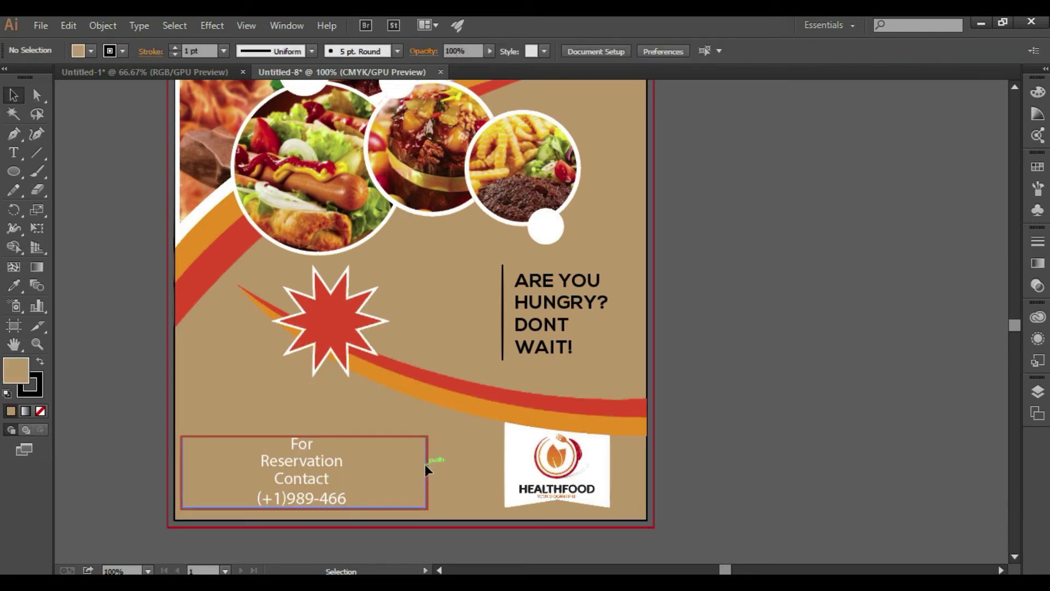
Narrow the red outlined frame from both sides so it fits closely around the reservation text
{"action": "left_click", "coordinate": [427, 464]}
{"action": "left_click", "coordinate": [676, 444]}
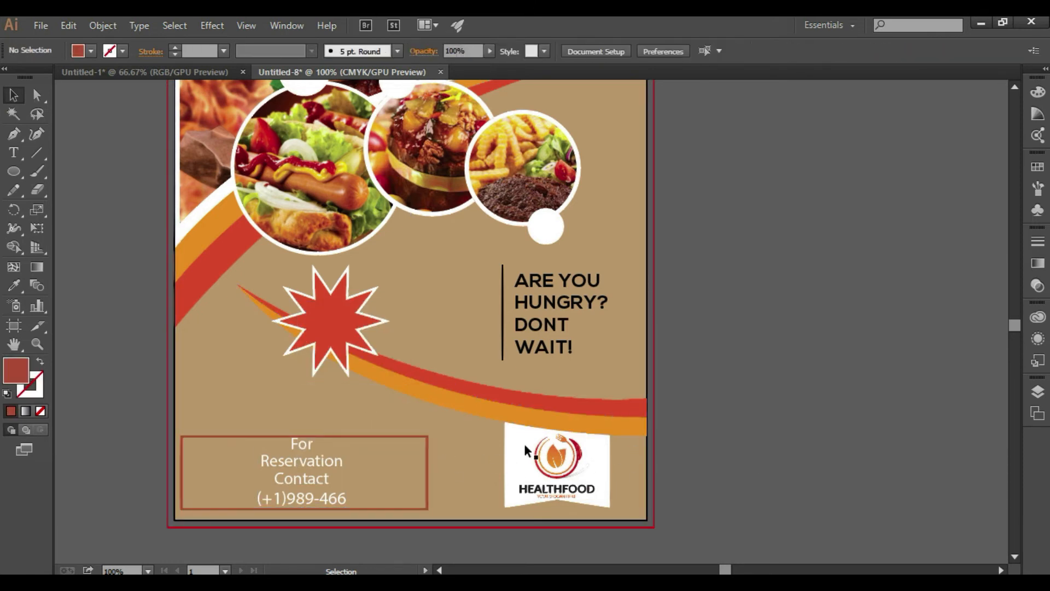
{"action": "left_click", "coordinate": [425, 461]}
{"action": "left_click_drag", "start_coordinate": [407, 469], "coordinate": [237, 479]}
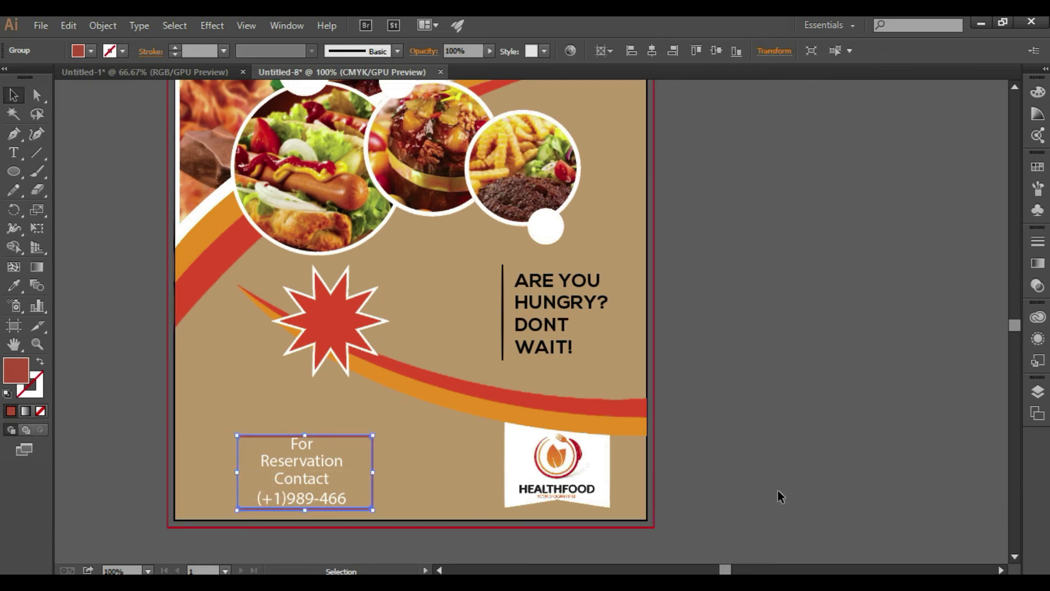
{"action": "left_click", "coordinate": [779, 495]}
Apply the black Nexa Bold style of the "ARE YOU HUNGRY?" text to the phone number by sampling it with the Eyedropper
{"action": "left_click", "coordinate": [315, 478]}
{"action": "right_click", "coordinate": [315, 479]}
{"action": "left_click", "coordinate": [717, 370]}
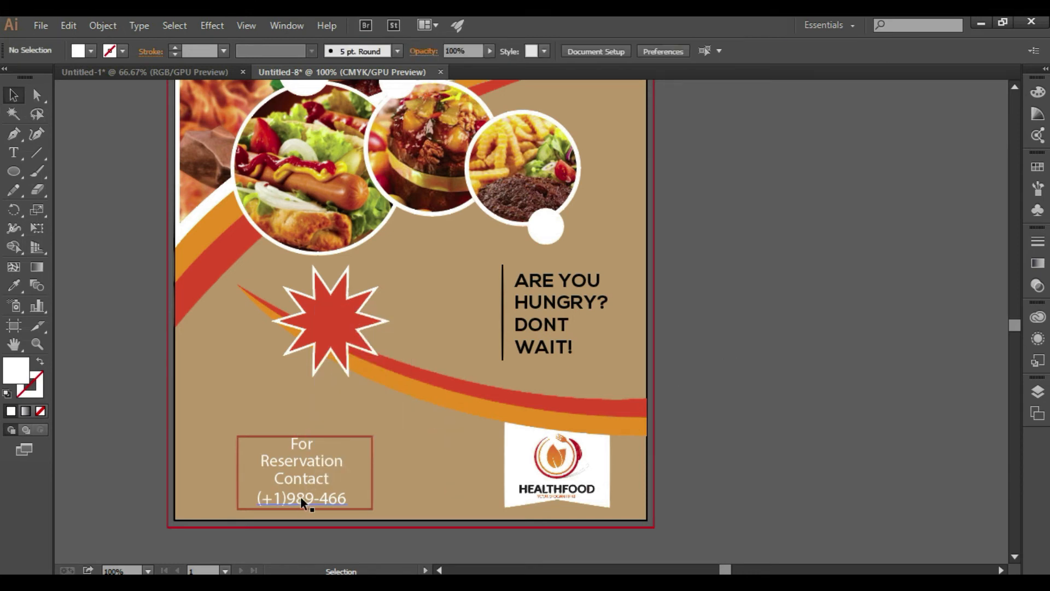
{"action": "left_click", "coordinate": [301, 497]}
{"action": "left_click", "coordinate": [13, 285]}
{"action": "left_click", "coordinate": [542, 300]}
{"action": "left_click", "coordinate": [14, 94]}
Nudge the restyled phone number sideways until it is centred within the red frame beneath "Contact"
{"action": "key", "text": "shift+Left"}
{"action": "key", "text": "shift+Left"}
{"action": "key", "text": "shift+Left"}
{"action": "key", "text": "shift+Left"}
{"action": "key", "text": "shift+Left"}
{"action": "key", "text": "shift+Left"}
{"action": "key", "text": "shift+Left"}
{"action": "key", "text": "shift+Left"}
{"action": "key", "text": "shift+Left"}
{"action": "key", "text": "Left"}
{"action": "key", "text": "Left"}
{"action": "key", "text": "Left"}
{"action": "key", "text": "Left"}
{"action": "key", "text": "Left"}
{"action": "key", "text": "Left"}
{"action": "key", "text": "Left"}
{"action": "key", "text": "Left"}
{"action": "key", "text": "Left"}
{"action": "key", "text": "Left"}
{"action": "key", "text": "Left"}
{"action": "key", "text": "Left"}
{"action": "key", "text": "Left"}
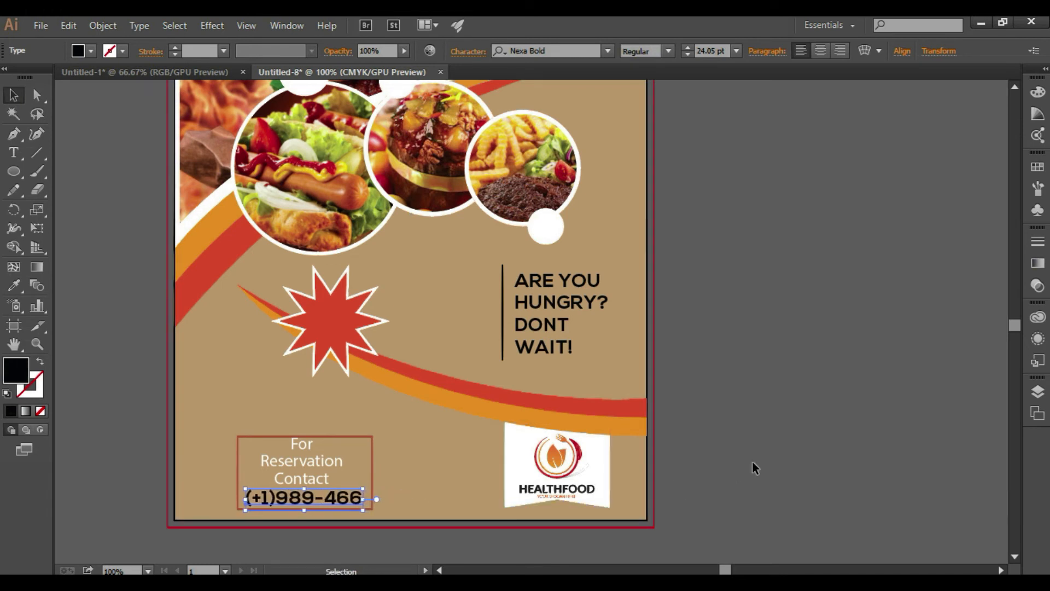
{"action": "left_click", "coordinate": [755, 469]}
Recolor the "For Reservation Contact" text dark red by sampling the hot dog photo
{"action": "left_click", "coordinate": [334, 453]}
{"action": "left_click", "coordinate": [14, 285]}
{"action": "left_click", "coordinate": [262, 171]}
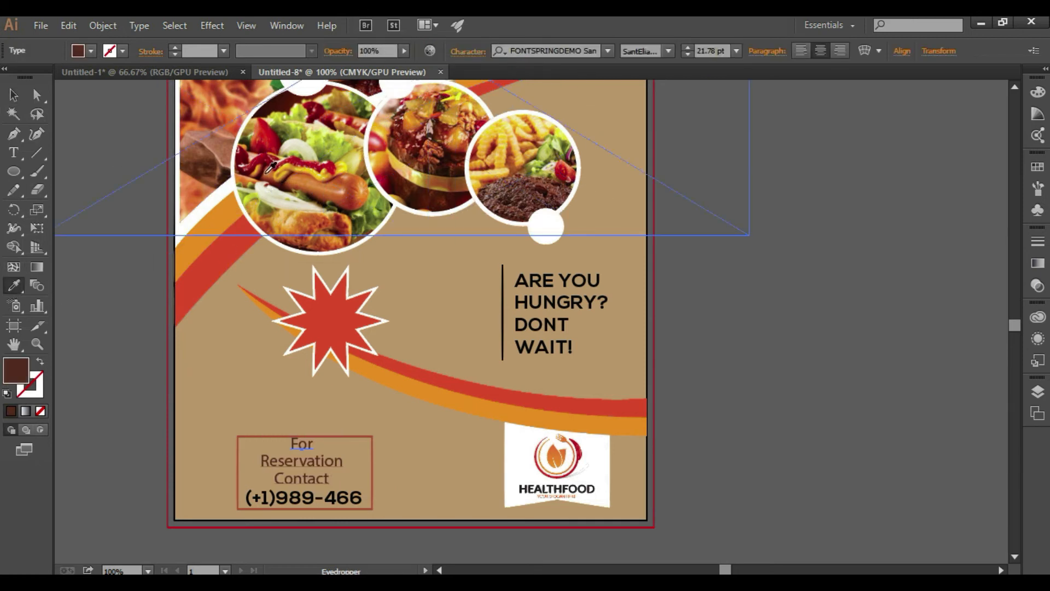
{"action": "left_click", "coordinate": [265, 161]}
{"action": "left_click", "coordinate": [17, 91]}
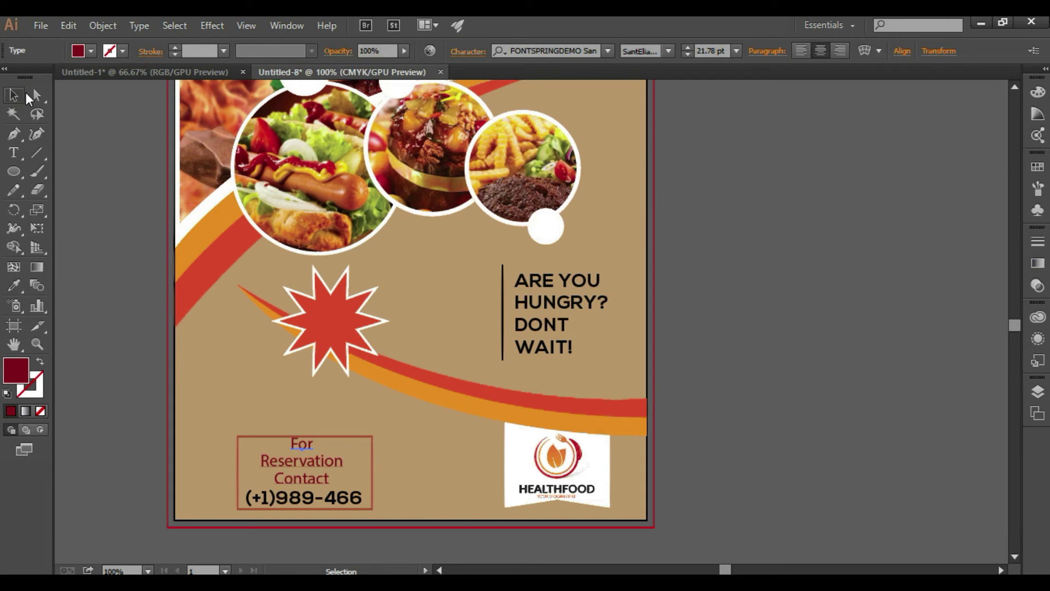
Copy the $11, $12 and $13 price labels from Untitled-1 and paste them into the Untitled-8 flyer
{"action": "left_click", "coordinate": [773, 230]}
{"action": "key", "text": "p"}
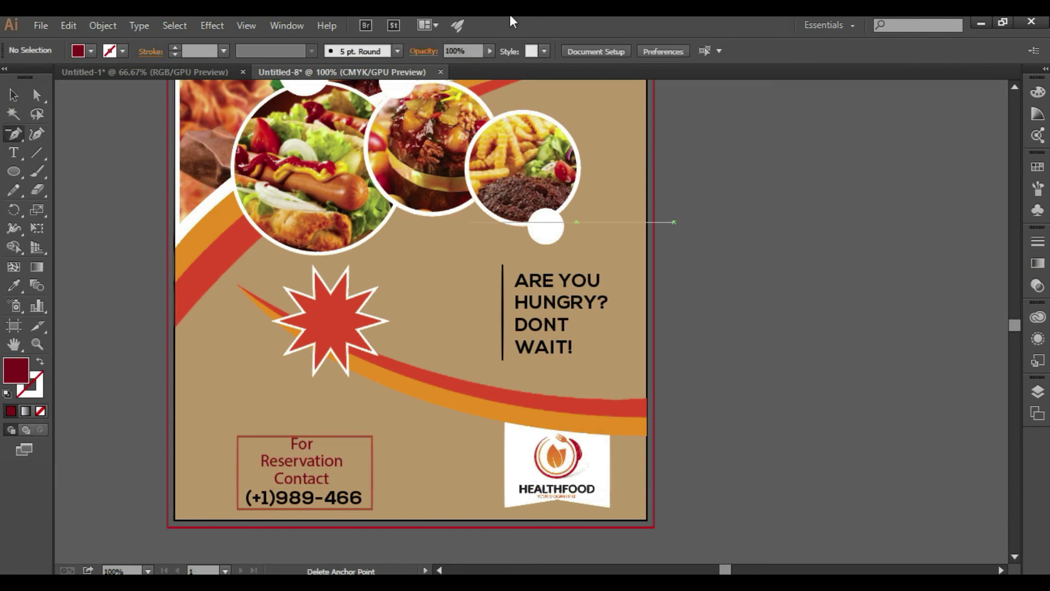
{"action": "left_click", "coordinate": [209, 71]}
{"action": "key", "text": "v"}
{"action": "left_click_drag", "start_coordinate": [441, 370], "coordinate": [541, 371]}
{"action": "left_click", "coordinate": [542, 367], "text": "shift"}
{"action": "left_click", "coordinate": [635, 366], "text": "shift"}
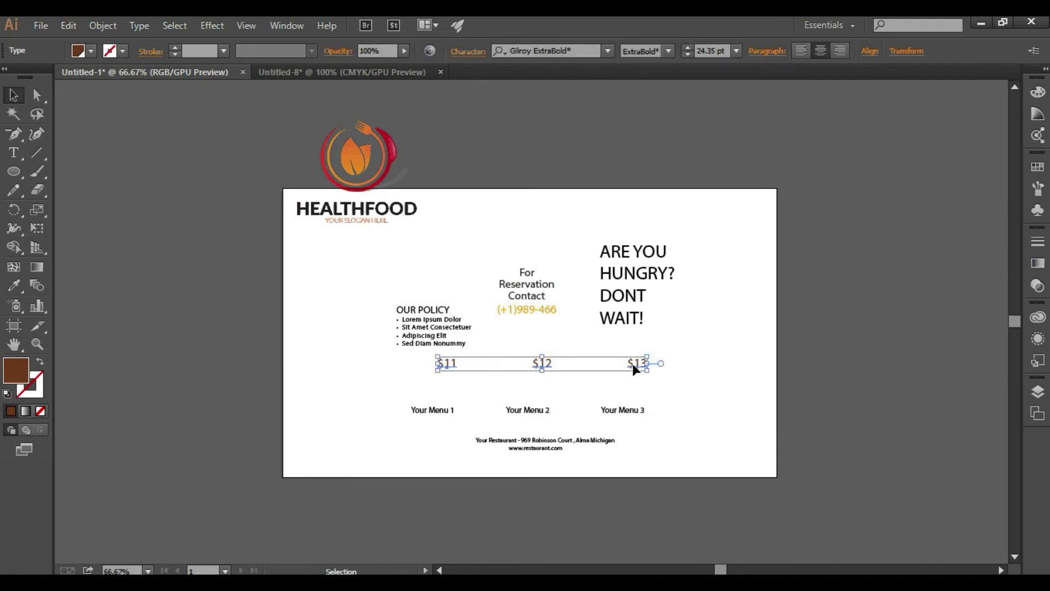
{"action": "left_click", "coordinate": [342, 71]}
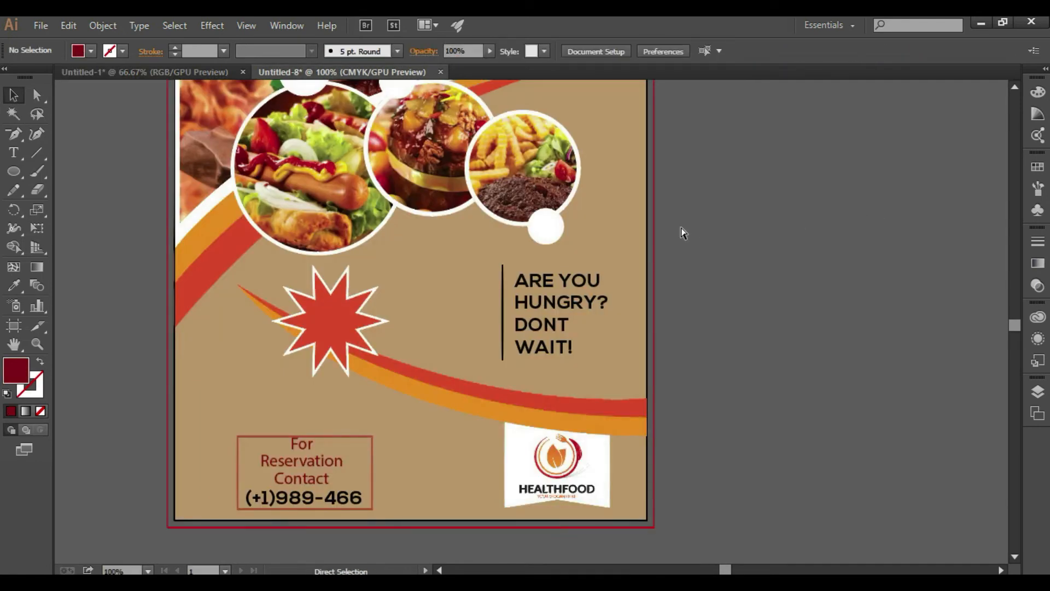
{"action": "key", "text": "ctrl+v"}
{"action": "key", "text": "ctrl+minus"}
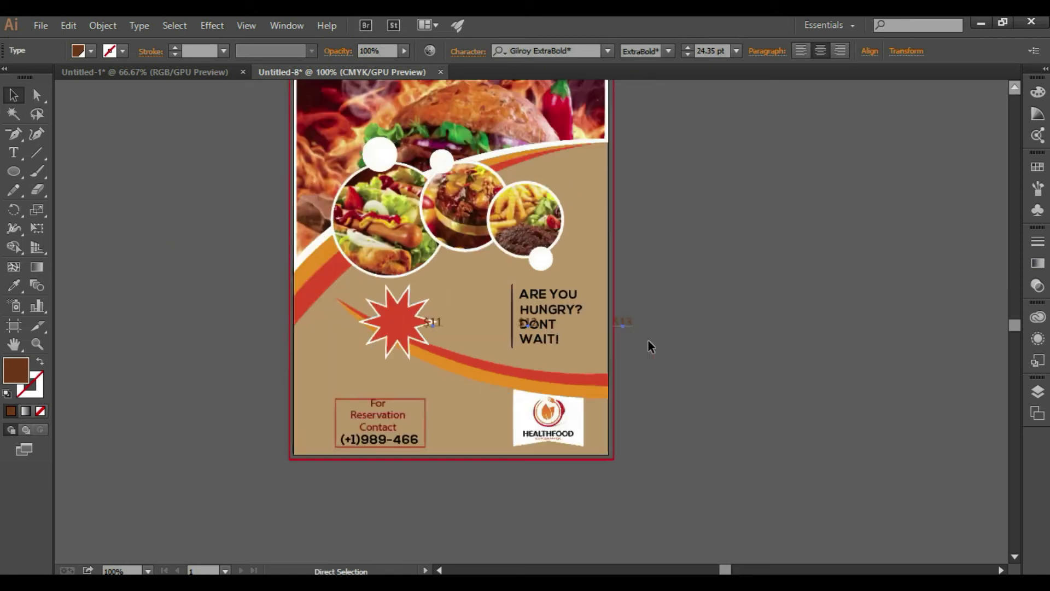
Nudge the pasted price labels sideways until $12 and $13 lie outside the flyer's right edge
{"action": "scroll", "coordinate": [826, 309], "scroll_direction": "up", "scroll_amount": 1}
{"action": "key", "text": "shift+Right"}
{"action": "key", "text": "shift+Right"}
{"action": "key", "text": "shift+Right"}
{"action": "key", "text": "shift+Right"}
{"action": "key", "text": "shift+Right"}
{"action": "key", "text": "shift+Right"}
{"action": "key", "text": "shift+Right"}
{"action": "key", "text": "shift+Right"}
{"action": "key", "text": "shift+Right"}
{"action": "key", "text": "shift+Right"}
{"action": "key", "text": "shift+Right"}
{"action": "key", "text": "shift+Right"}
{"action": "key", "text": "shift+Right"}
{"action": "key", "text": "shift+Right"}
{"action": "key", "text": "shift+Right"}
{"action": "key", "text": "shift+Right"}
{"action": "key", "text": "shift+Right"}
{"action": "key", "text": "shift+Right"}
{"action": "key", "text": "shift+Right"}
{"action": "key", "text": "shift+Right"}
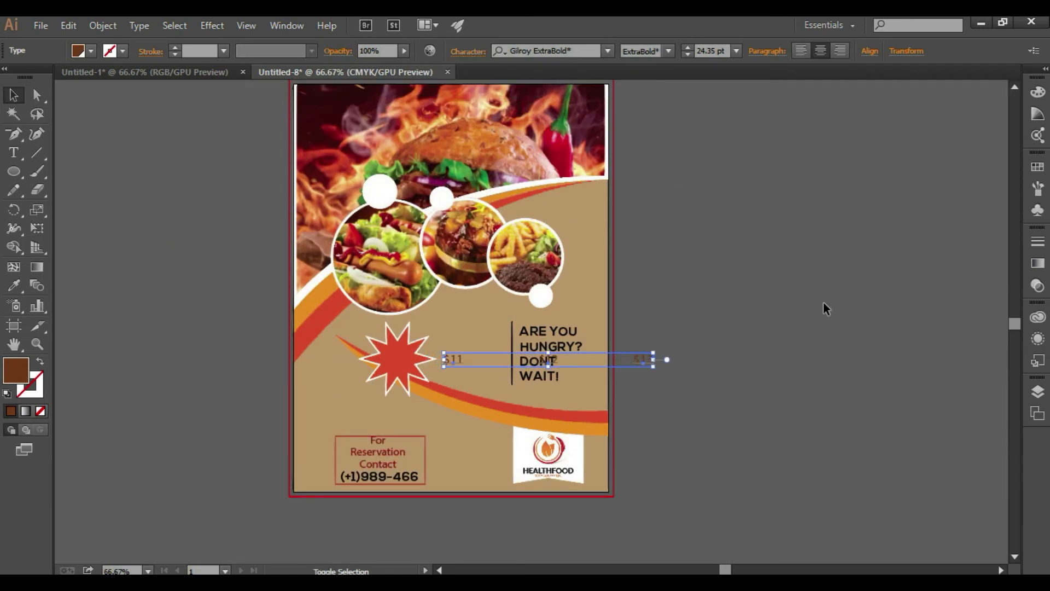
Apply the dark red style of the "For Reservation Contact" text to the price labels by sampling it with the Eyedropper
{"action": "left_click", "coordinate": [15, 287]}
{"action": "left_click", "coordinate": [392, 448]}
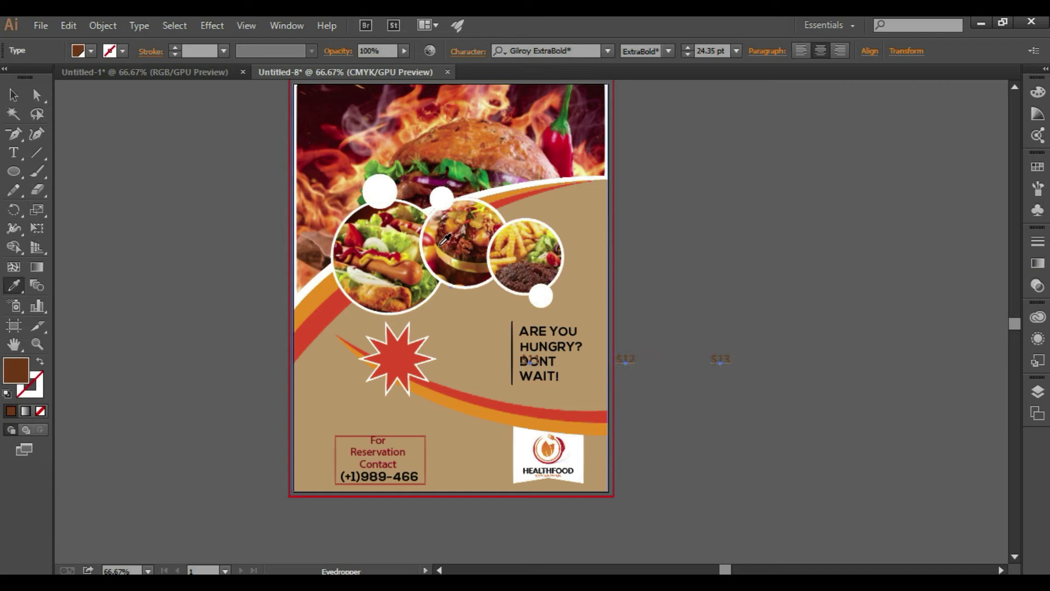
{"action": "left_click", "coordinate": [386, 447]}
{"action": "left_click", "coordinate": [18, 99]}
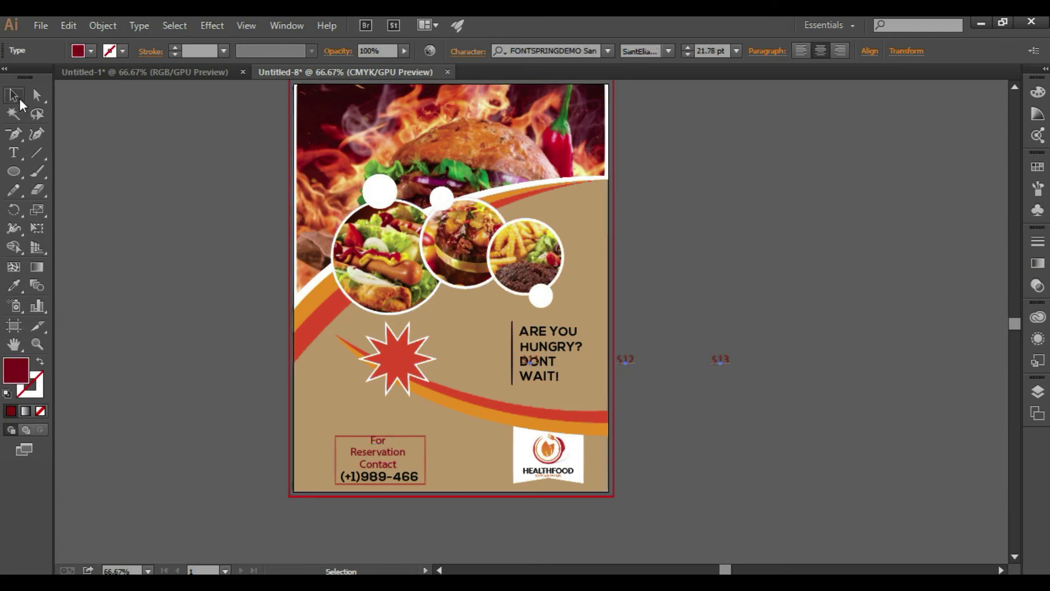
Move the price labels clear of the "ARE YOU HUNGRY?" text, then place $13, enlarged to 36.14 pt, in the white circle above the hot dog
{"action": "left_click_drag", "start_coordinate": [615, 359], "coordinate": [681, 289]}
{"action": "right_click", "coordinate": [682, 289]}
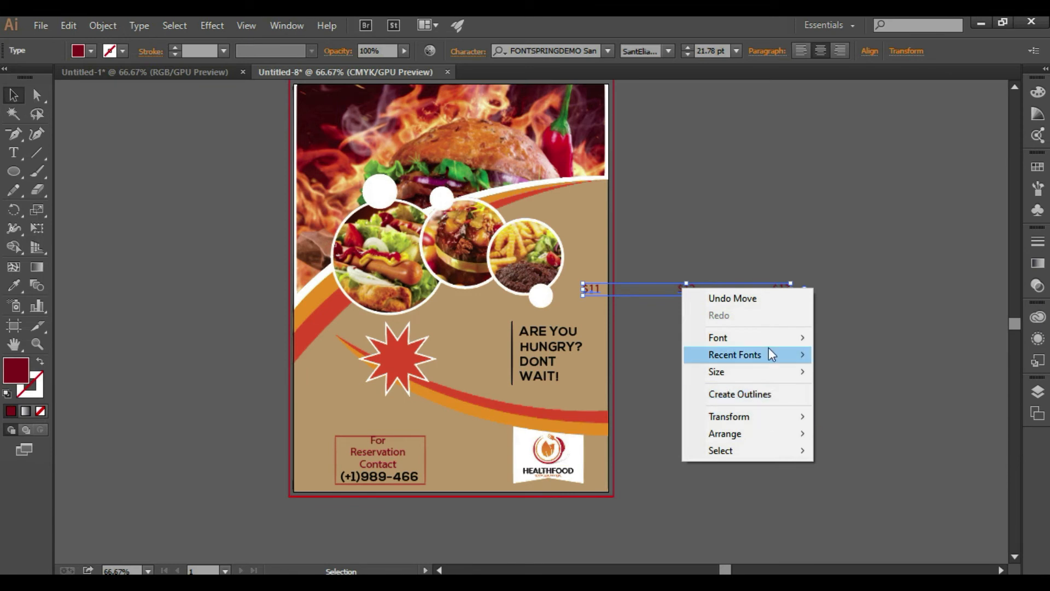
{"action": "left_click", "coordinate": [805, 321]}
{"action": "left_click", "coordinate": [781, 290]}
{"action": "left_click_drag", "start_coordinate": [779, 290], "coordinate": [382, 198]}
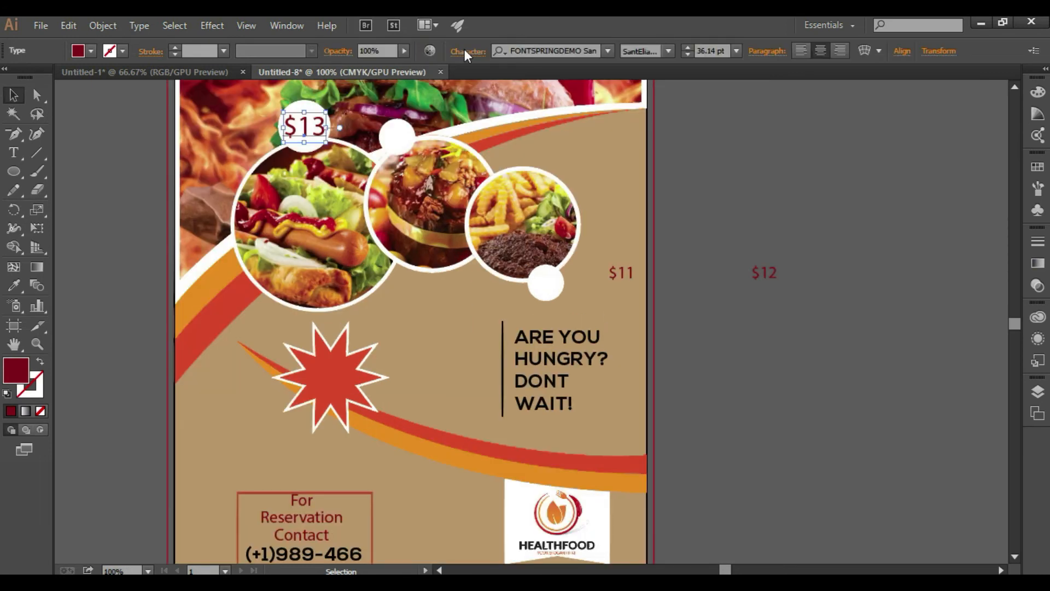
{"action": "left_click", "coordinate": [466, 52]}
{"action": "left_click", "coordinate": [770, 180]}
Place the $11 price in the white circle above the middle burger photo and $12 in the circle below the fries photo
{"action": "left_click_drag", "start_coordinate": [620, 274], "coordinate": [399, 137]}
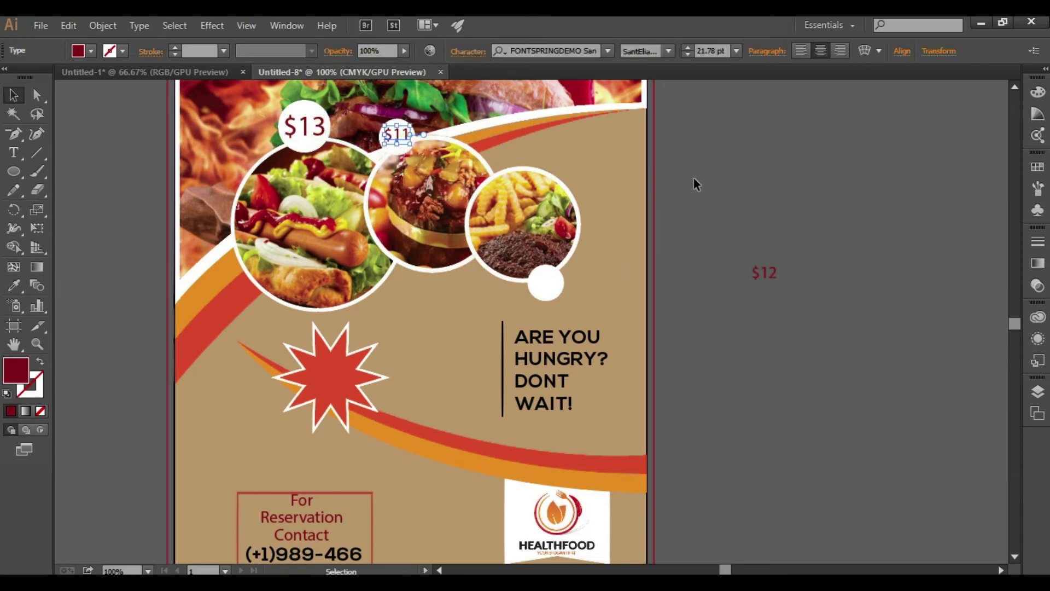
{"action": "left_click", "coordinate": [694, 184]}
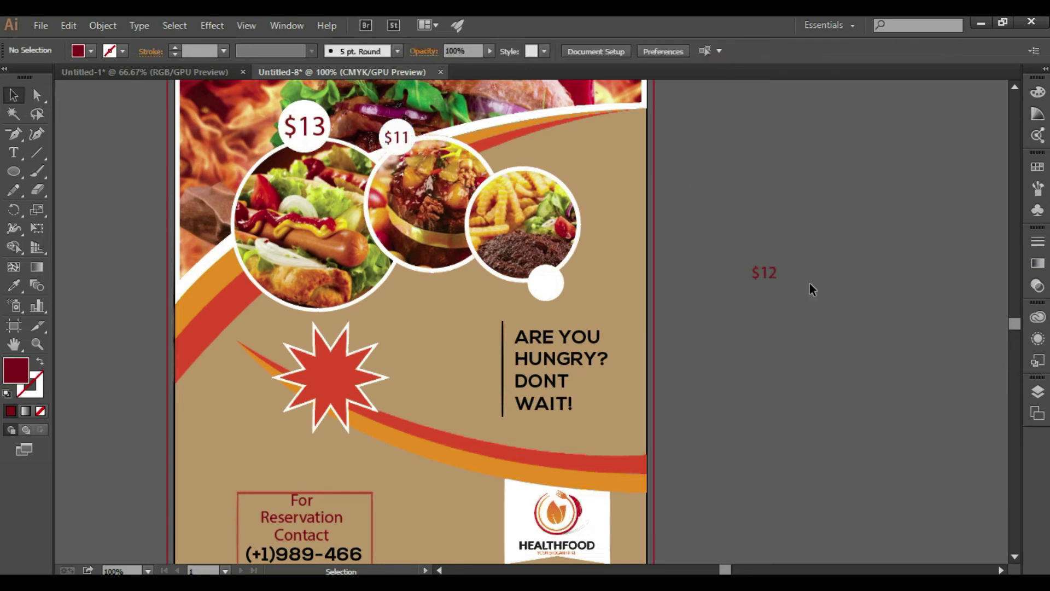
{"action": "left_click_drag", "start_coordinate": [772, 277], "coordinate": [556, 290]}
{"action": "left_click", "coordinate": [713, 294]}
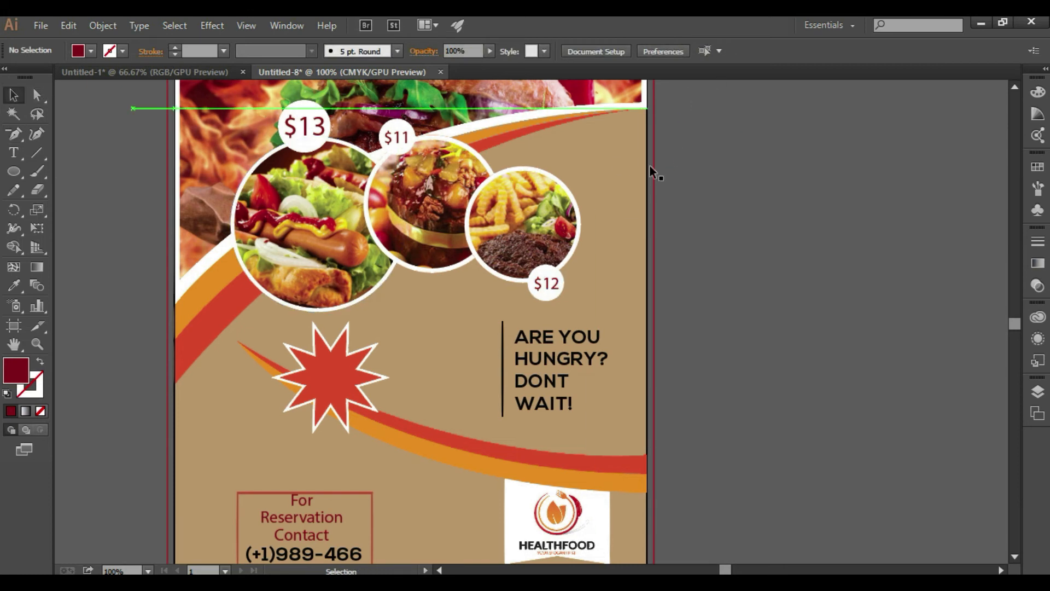
{"action": "left_click", "coordinate": [111, 51]}
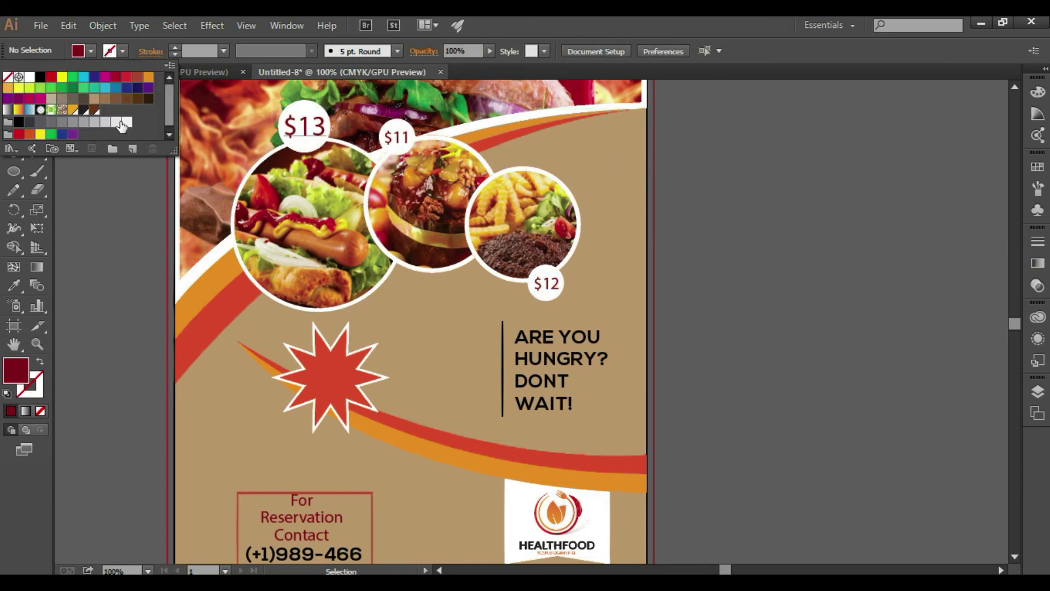
{"action": "left_click", "coordinate": [127, 121]}
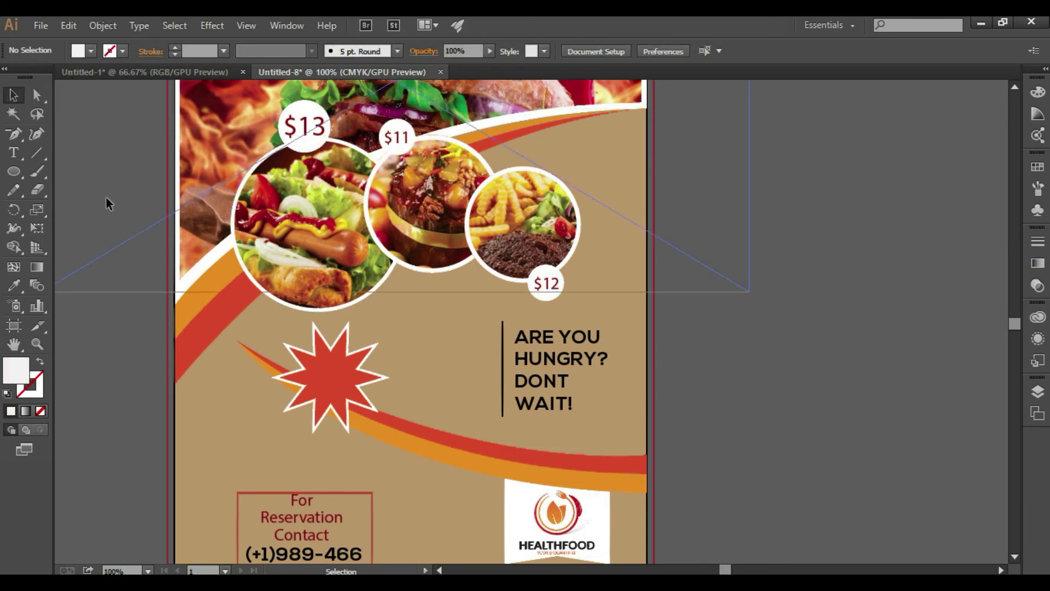
{"action": "left_click", "coordinate": [390, 152]}
{"action": "left_click", "coordinate": [945, 280]}
Copy the "Your Menu 1", "Your Menu 2" and "Your Menu 3" labels from Untitled-1 and paste them into the flyer
{"action": "key", "text": "ctrl+minus"}
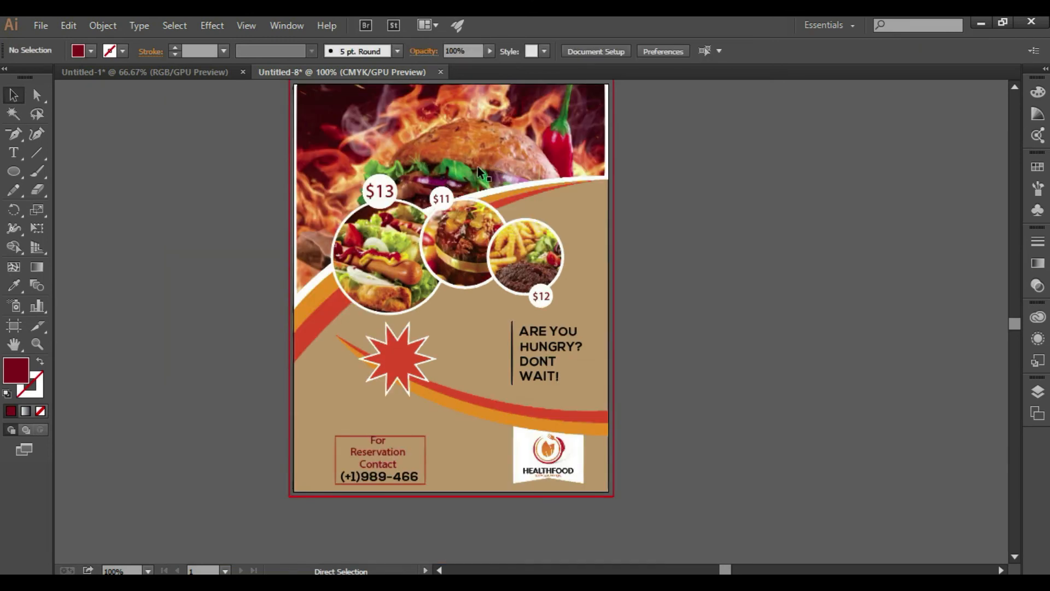
{"action": "left_click", "coordinate": [187, 72]}
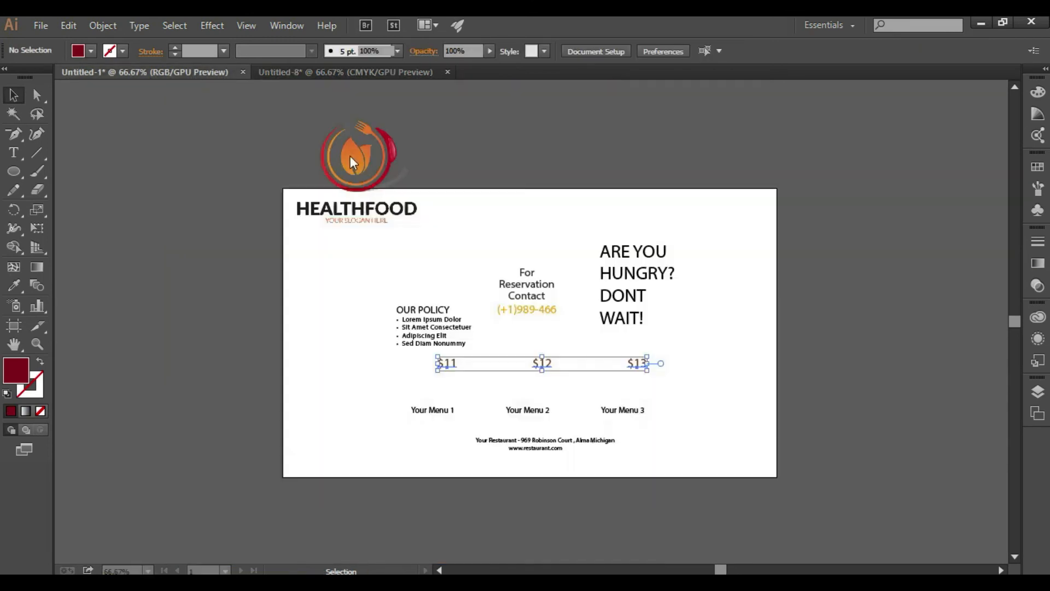
{"action": "left_click", "coordinate": [832, 312]}
{"action": "left_click_drag", "start_coordinate": [392, 405], "coordinate": [655, 414]}
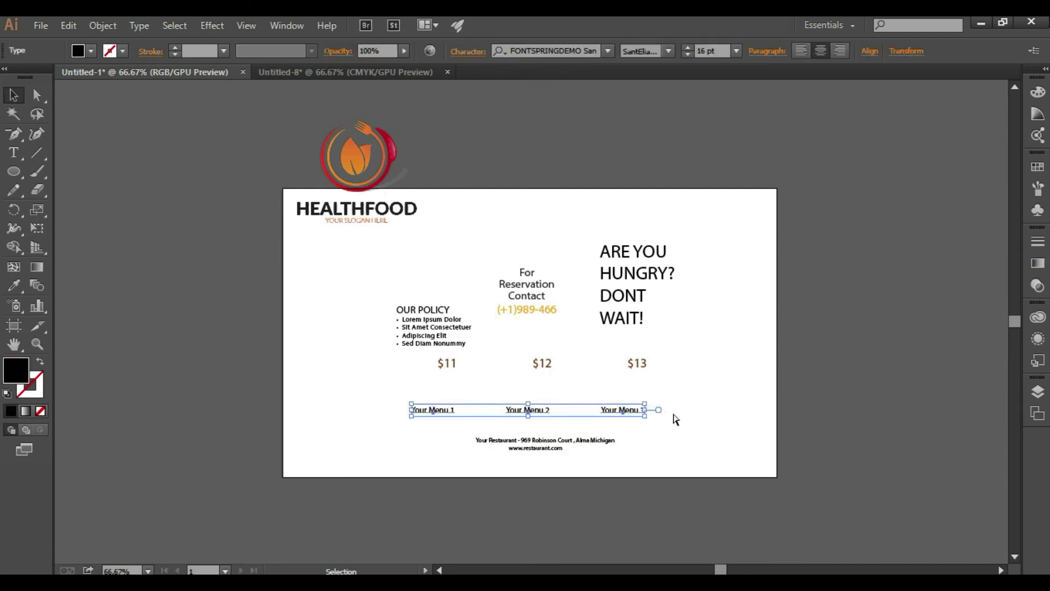
{"action": "left_click", "coordinate": [409, 74]}
{"action": "key", "text": "ctrl+v"}
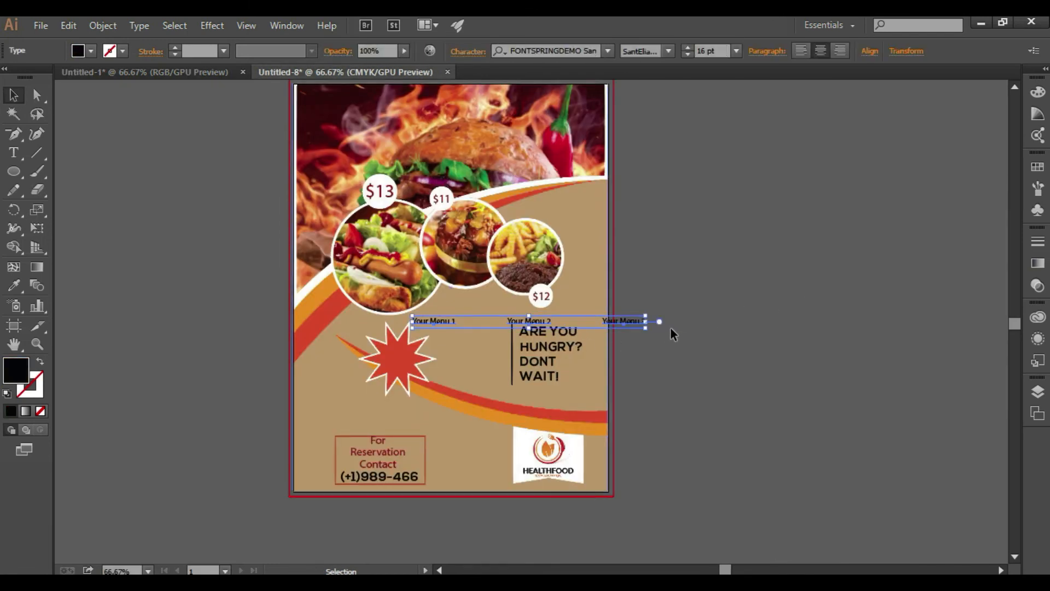
Separate the "Your Menu 1" label from the other menu labels and place it beneath the hot dog photo
{"action": "left_click", "coordinate": [654, 330]}
{"action": "key", "text": "ctrl+equal"}
{"action": "key", "text": "ctrl+equal"}
{"action": "left_click_drag", "start_coordinate": [746, 328], "coordinate": [779, 363]}
{"action": "right_click", "coordinate": [779, 362]}
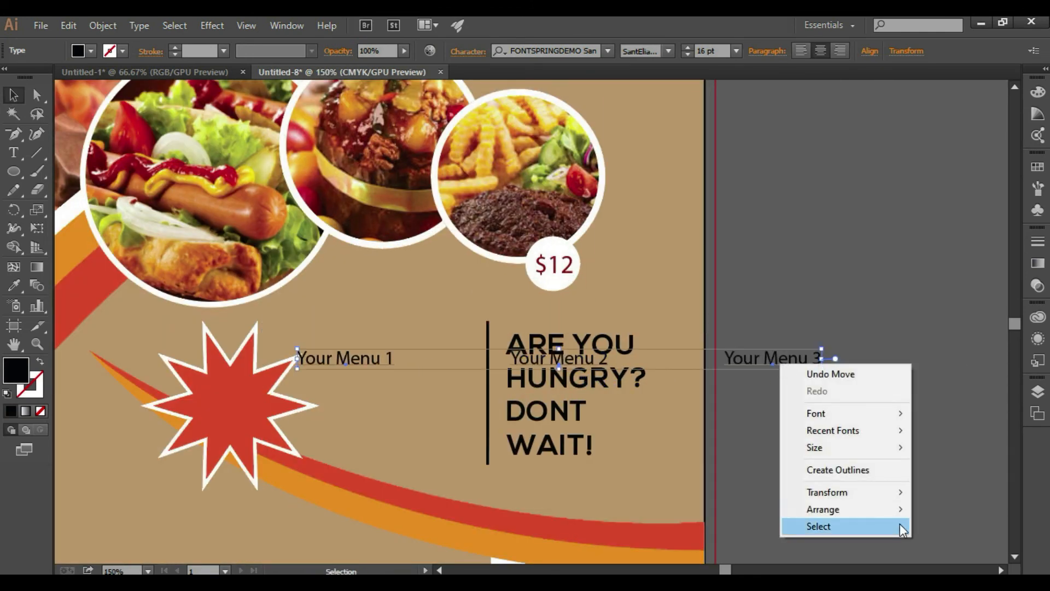
{"action": "left_click", "coordinate": [922, 298]}
{"action": "left_click_drag", "start_coordinate": [332, 365], "coordinate": [153, 319]}
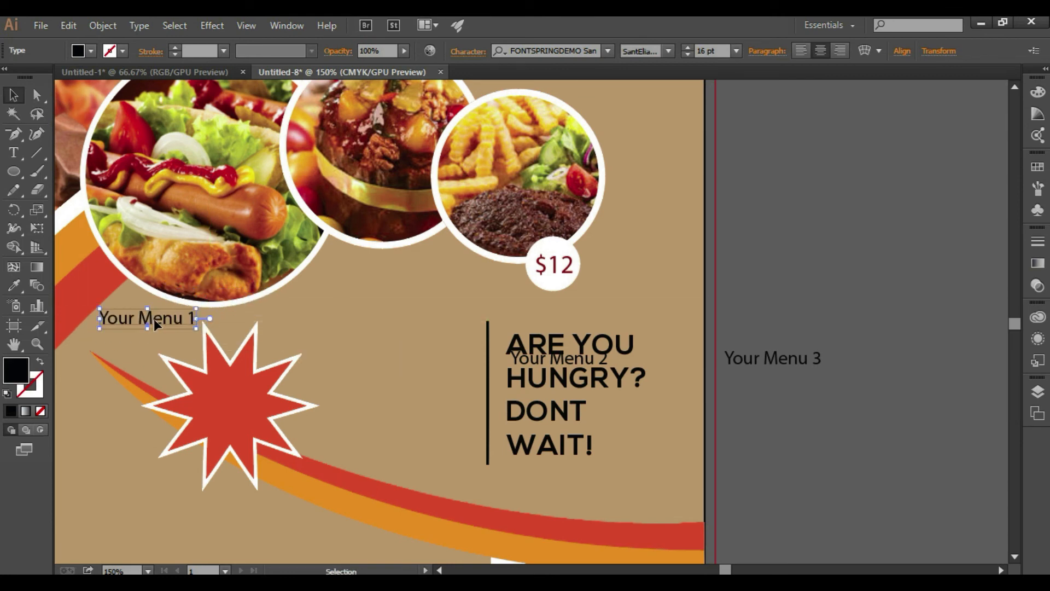
{"action": "left_click", "coordinate": [14, 285]}
{"action": "left_click", "coordinate": [71, 215]}
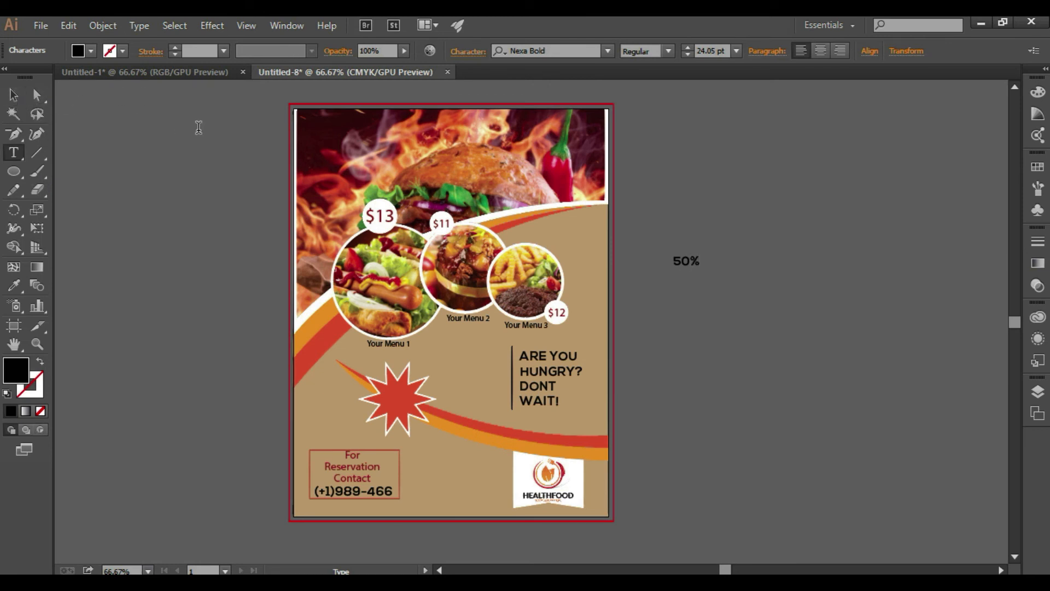
Add "of" as a second line below "50%" and move the text onto the red star badge
{"action": "key", "text": "BackSpace"}
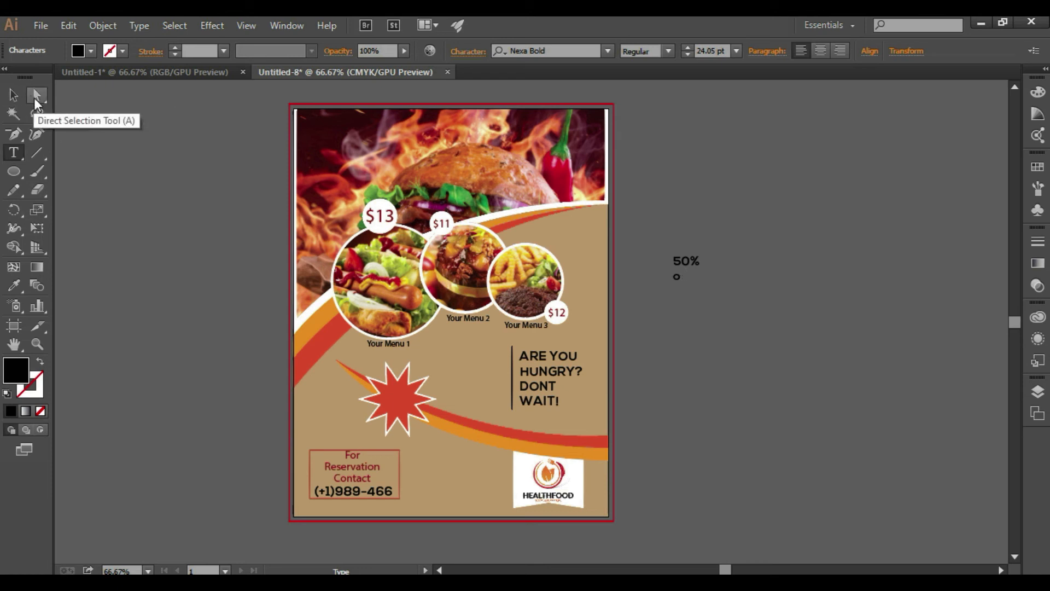
{"action": "type", "text": "of"}
{"action": "left_click", "coordinate": [13, 95]}
{"action": "left_click", "coordinate": [699, 268]}
{"action": "left_click_drag", "start_coordinate": [697, 264], "coordinate": [407, 393]}
{"action": "key", "text": "ctrl+equal"}
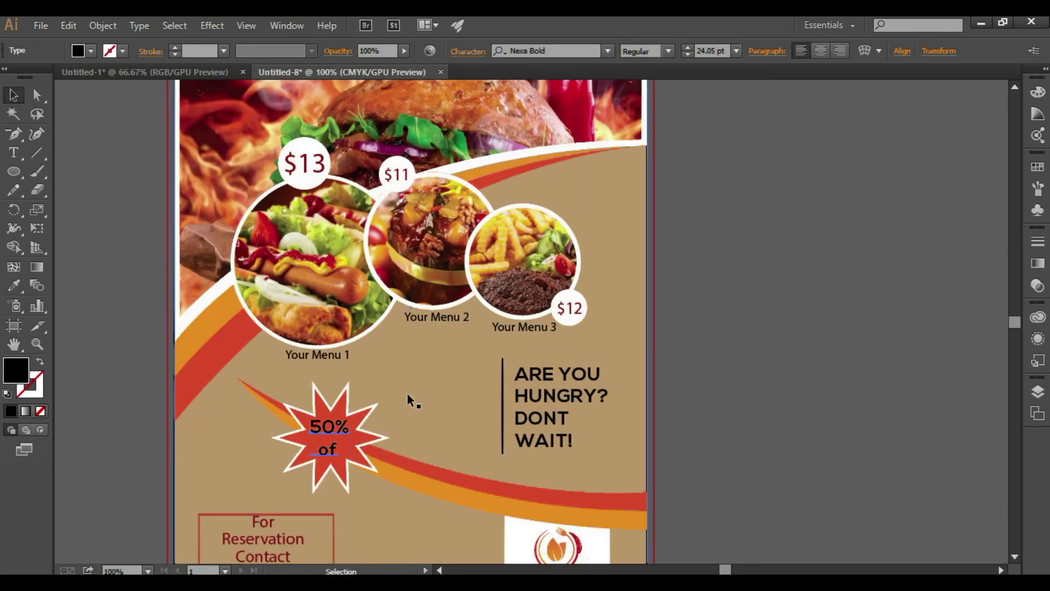
Enlarge the "50% of" text to 31 pt and nudge it until it is centred in the star badge
{"action": "mouse_move", "coordinate": [353, 461]}
{"action": "left_mouse_down"}
{"action": "mouse_move", "coordinate": [368, 473]}
{"action": "mouse_move", "coordinate": [362, 466]}
{"action": "left_mouse_up"}
{"action": "key", "text": "Down"}
{"action": "key", "text": "Down"}
{"action": "key", "text": "Down"}
{"action": "key", "text": "Down"}
{"action": "key", "text": "Down"}
{"action": "key", "text": "Down"}
{"action": "key", "text": "Down"}
{"action": "key", "text": "Down"}
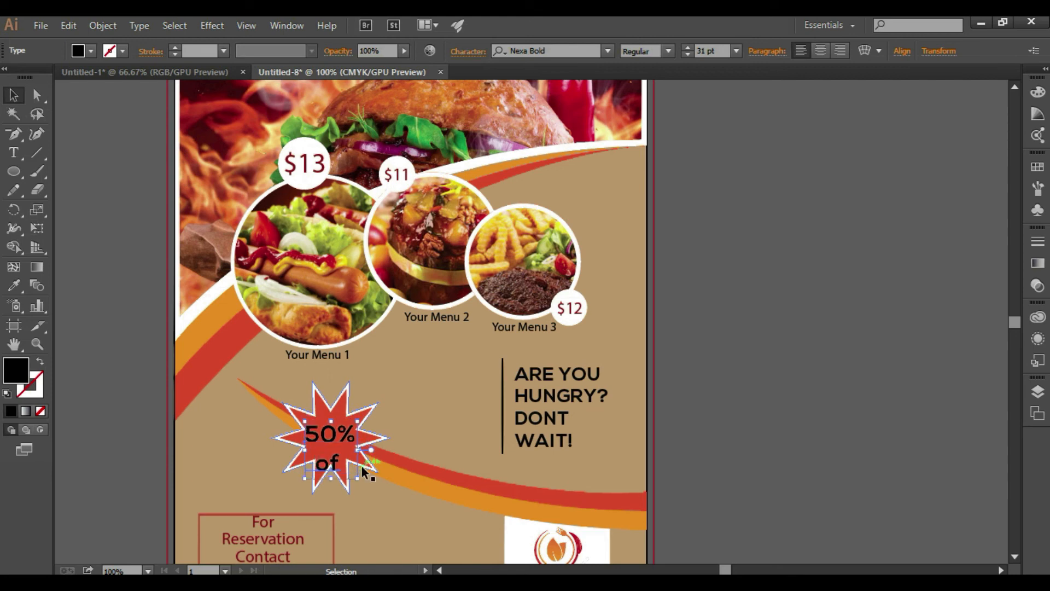
{"action": "key", "text": "Right"}
{"action": "key", "text": "Right"}
{"action": "key", "text": "Right"}
{"action": "key", "text": "Up"}
{"action": "key", "text": "Up"}
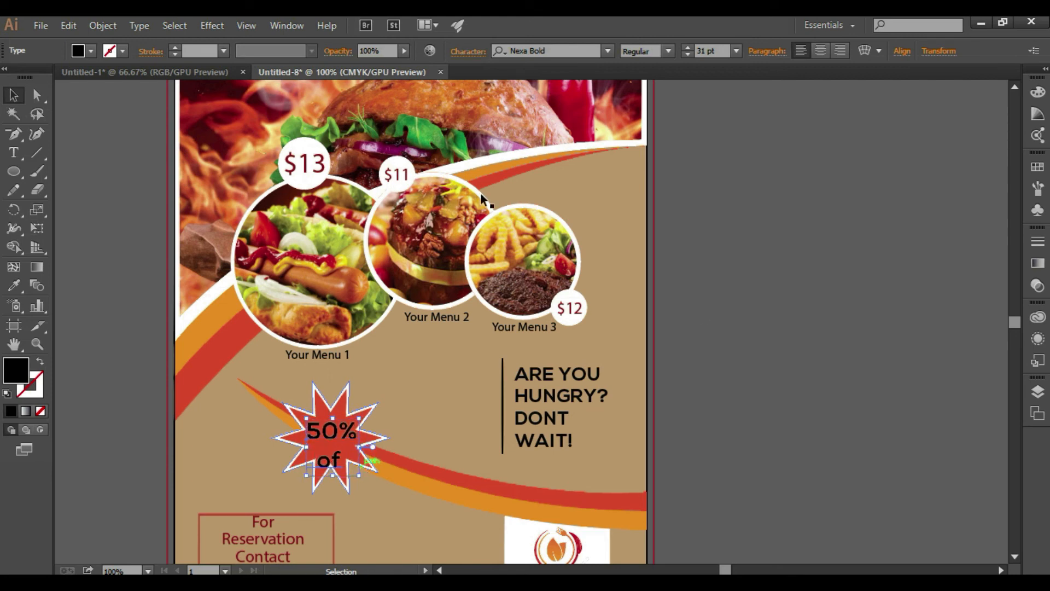
Recolor the "50% of" text white by sampling the white banner behind the logo
{"action": "double_click", "coordinate": [13, 285]}
{"action": "left_click", "coordinate": [669, 457]}
{"action": "left_click", "coordinate": [597, 535]}
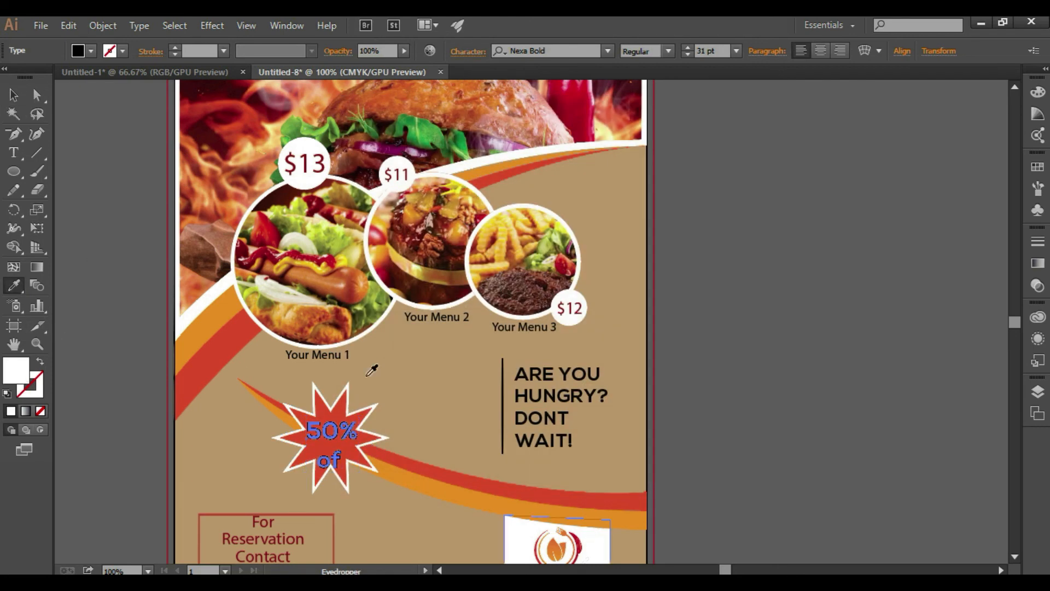
{"action": "left_click", "coordinate": [12, 96]}
{"action": "left_click", "coordinate": [742, 370]}
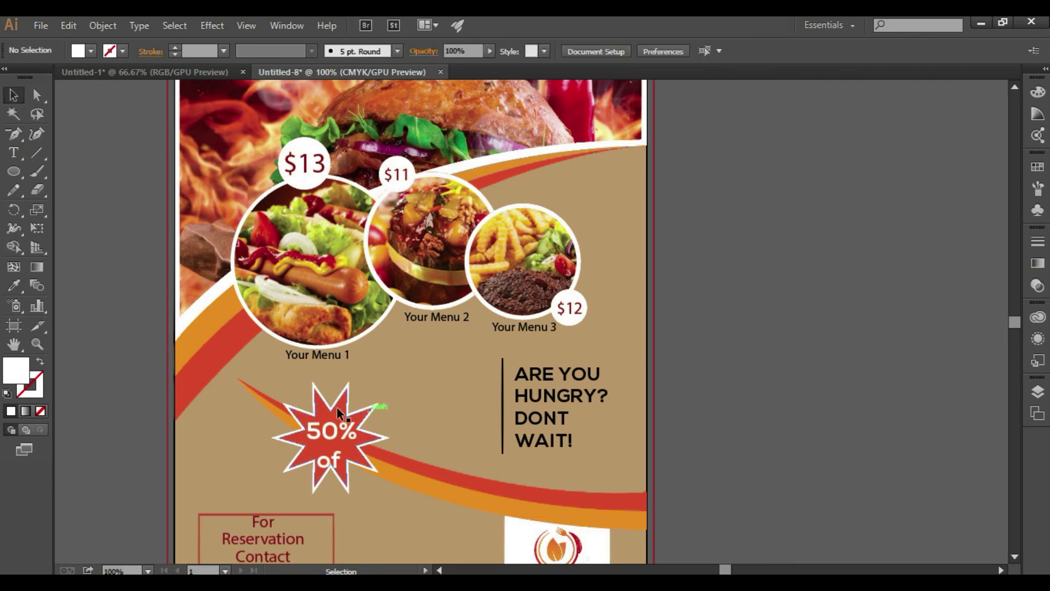
Recolor the star badge's fill dark red by sampling the flyer artwork with the Eyedropper
{"action": "left_click", "coordinate": [19, 286]}
{"action": "left_click", "coordinate": [301, 166]}
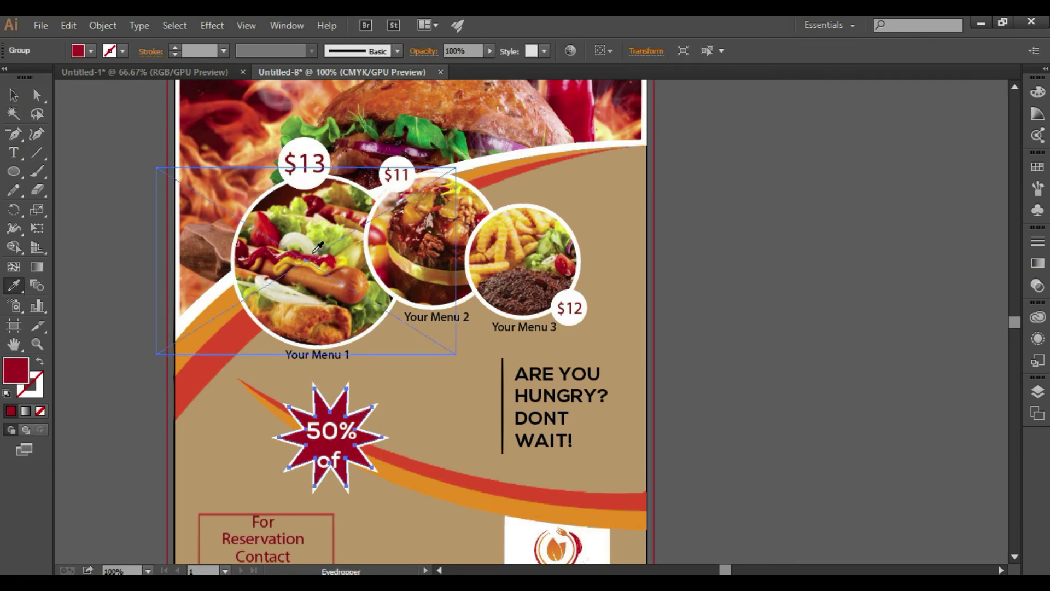
{"action": "double_click", "coordinate": [13, 95]}
{"action": "left_click", "coordinate": [604, 415]}
{"action": "left_click", "coordinate": [737, 393]}
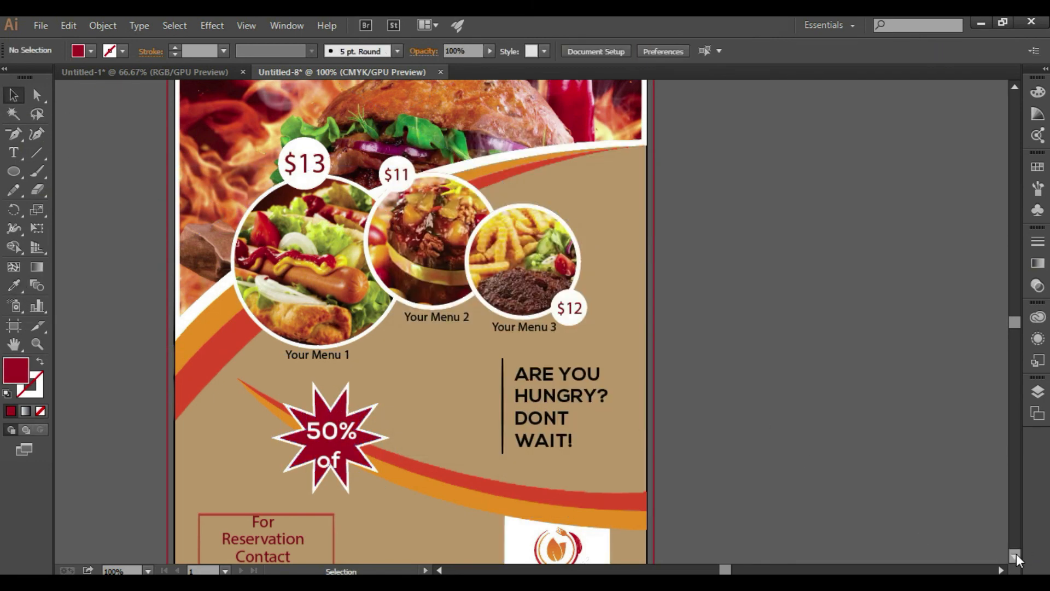
Ungroup the framed reservation contact block so its text and frame can be selected separately
{"action": "scroll", "coordinate": [705, 405], "scroll_direction": "down", "scroll_amount": 1}
{"action": "left_click", "coordinate": [253, 504]}
{"action": "left_click", "coordinate": [14, 285]}
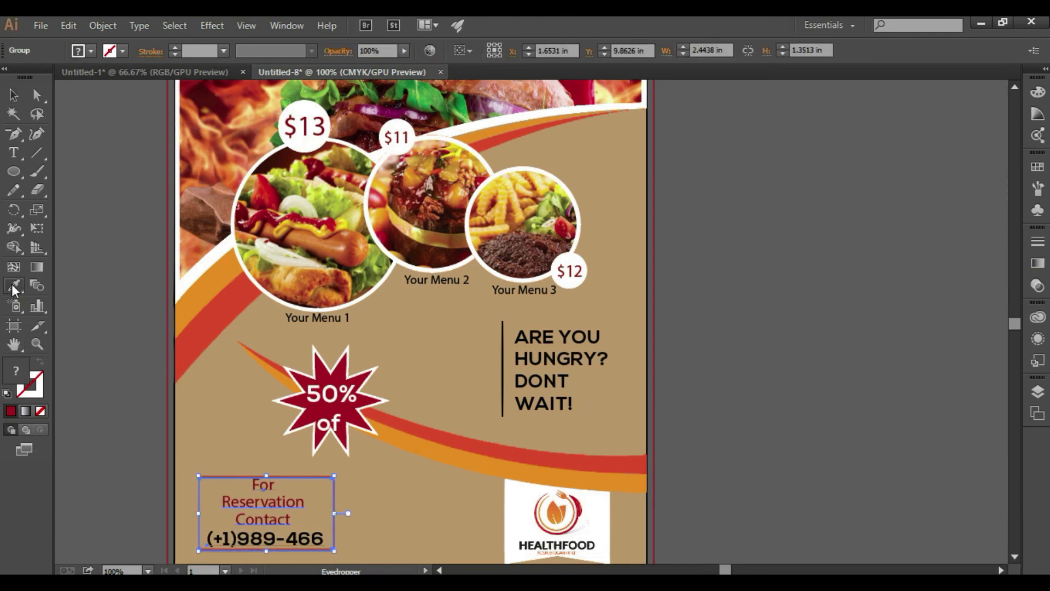
{"action": "left_click", "coordinate": [9, 93]}
{"action": "right_click", "coordinate": [240, 432]}
{"action": "left_click", "coordinate": [251, 361]}
{"action": "left_click", "coordinate": [251, 419]}
Recolor the "For Reservation Contact" text dark brown by sampling the food photos with the Eyedropper
{"action": "left_click", "coordinate": [268, 500]}
{"action": "key", "text": "i"}
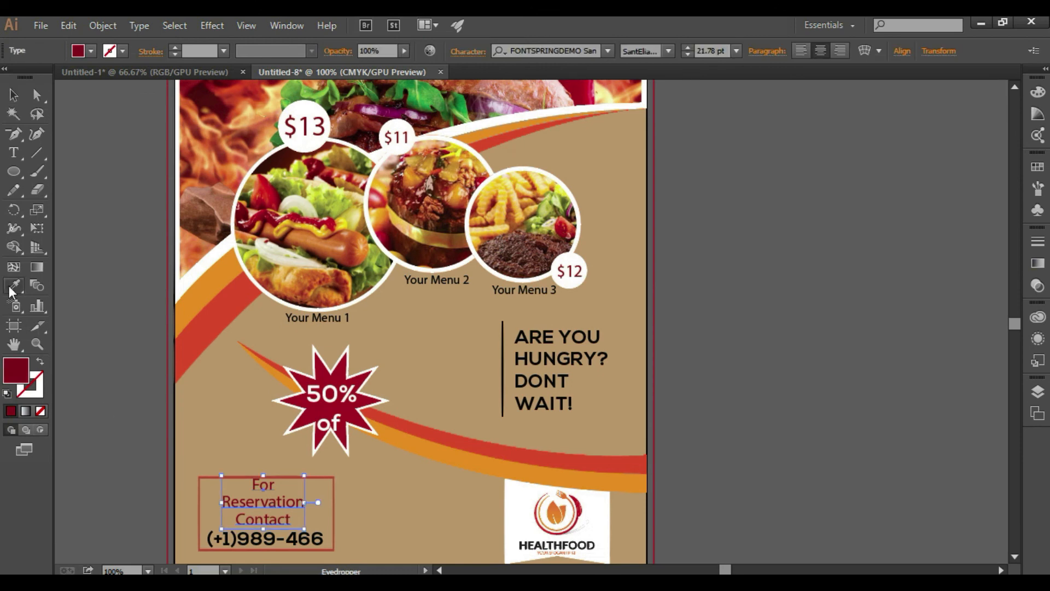
{"action": "left_click", "coordinate": [274, 197]}
{"action": "left_click", "coordinate": [500, 203]}
{"action": "left_click", "coordinate": [408, 260]}
{"action": "double_click", "coordinate": [13, 95]}
{"action": "left_click", "coordinate": [609, 417]}
{"action": "left_click", "coordinate": [747, 385]}
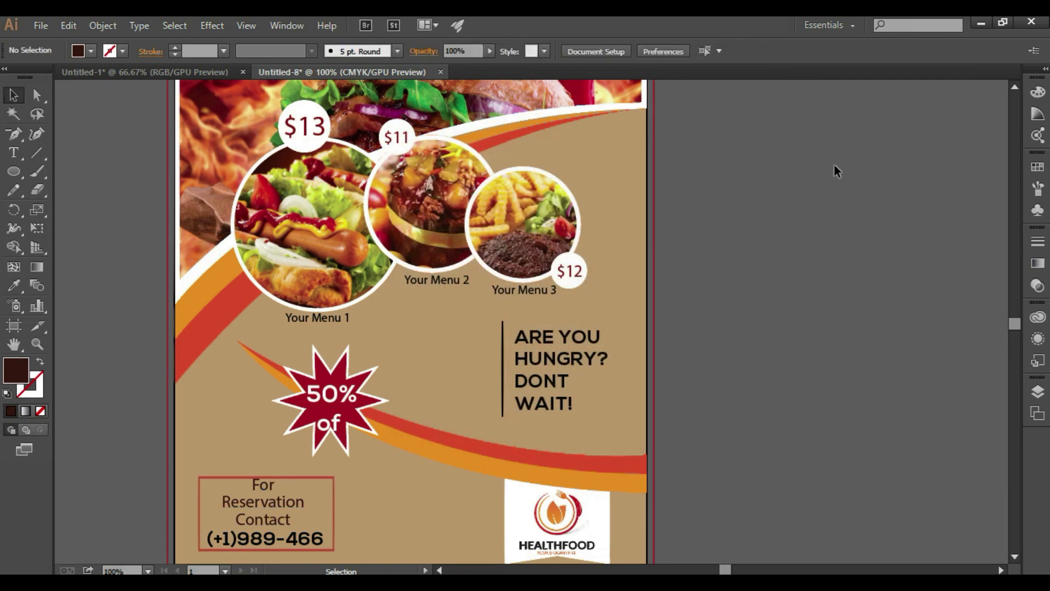
Recolor the tan background rectangle light peach by sampling the flames in the burger header photo
{"action": "key", "text": "ctrl+minus"}
{"action": "left_click", "coordinate": [484, 359]}
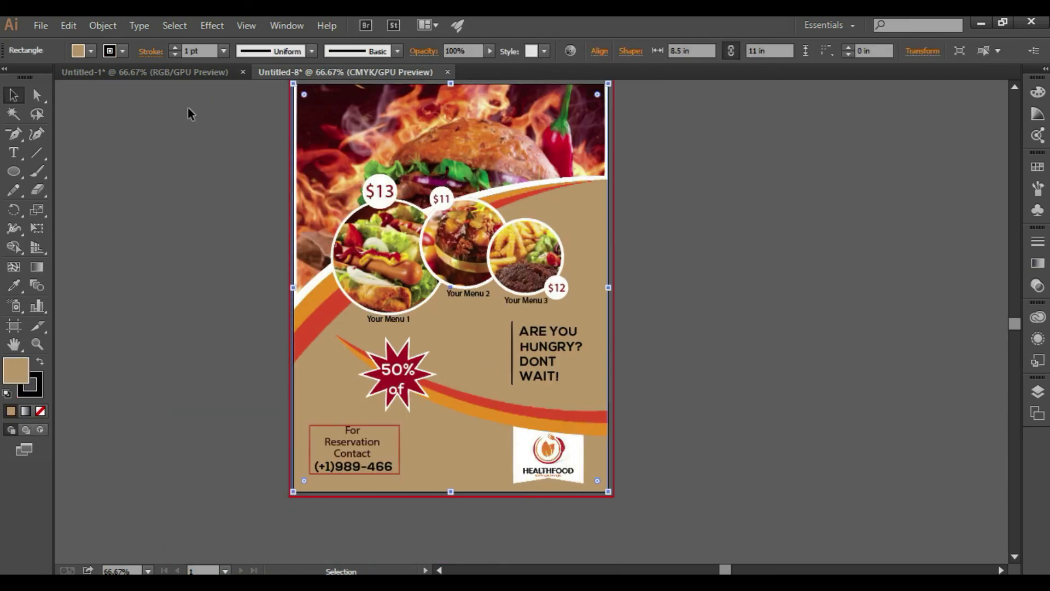
{"action": "double_click", "coordinate": [14, 285]}
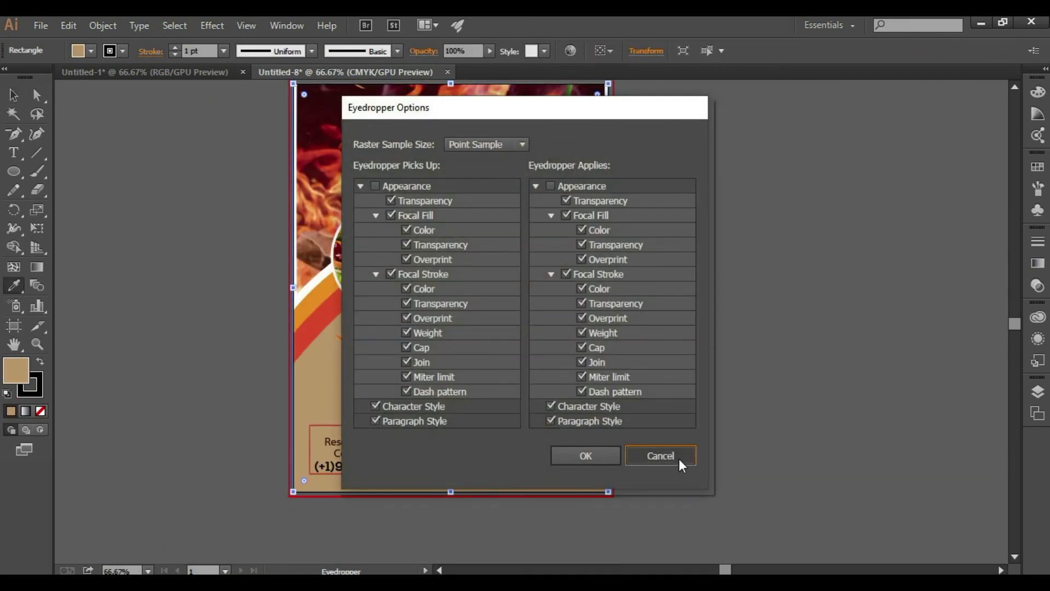
{"action": "left_click", "coordinate": [678, 459]}
{"action": "left_click", "coordinate": [327, 104]}
{"action": "left_click", "coordinate": [480, 99]}
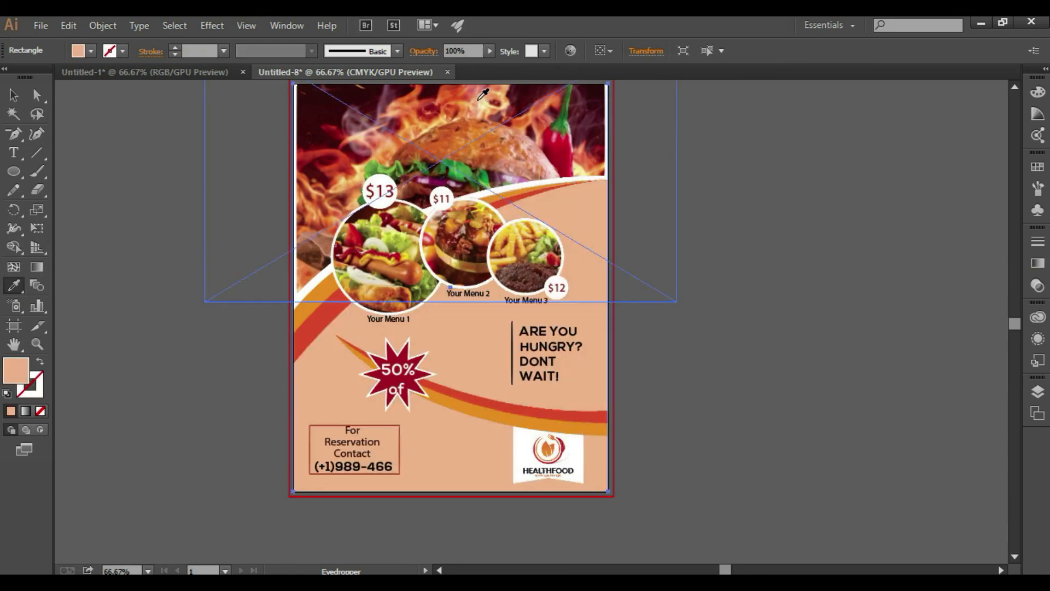
Recolor the background rectangle tan-peach by sampling different tones from the burger header photo with the Eyedropper
{"action": "left_click", "coordinate": [572, 143]}
{"action": "left_click", "coordinate": [595, 127]}
{"action": "left_click", "coordinate": [587, 143]}
{"action": "left_click", "coordinate": [525, 165]}
{"action": "left_click", "coordinate": [484, 143]}
{"action": "left_click", "coordinate": [454, 132]}
{"action": "left_click", "coordinate": [432, 180]}
{"action": "left_click", "coordinate": [419, 173]}
{"action": "left_click", "coordinate": [384, 173]}
{"action": "left_click", "coordinate": [309, 203]}
{"action": "left_click", "coordinate": [335, 163]}
{"action": "left_click", "coordinate": [356, 153]}
{"action": "left_click", "coordinate": [330, 118]}
{"action": "left_click", "coordinate": [470, 107]}
{"action": "left_click", "coordinate": [526, 93]}
{"action": "left_click", "coordinate": [510, 101]}
{"action": "left_click", "coordinate": [507, 101]}
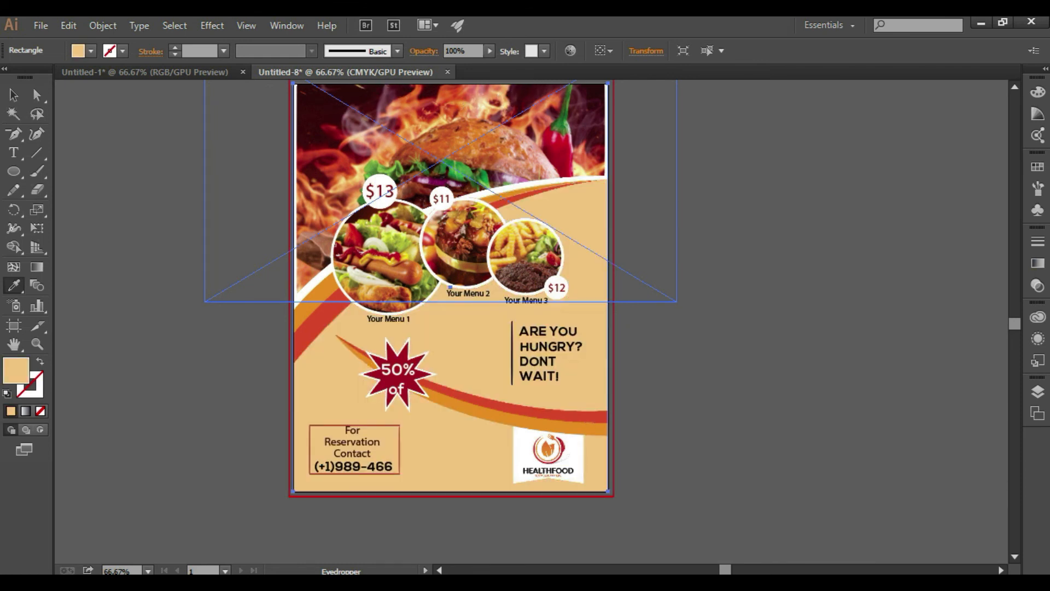
{"action": "left_click", "coordinate": [513, 103]}
{"action": "left_click", "coordinate": [507, 107]}
{"action": "left_click", "coordinate": [505, 102]}
{"action": "double_click", "coordinate": [9, 101]}
{"action": "key", "text": "Escape"}
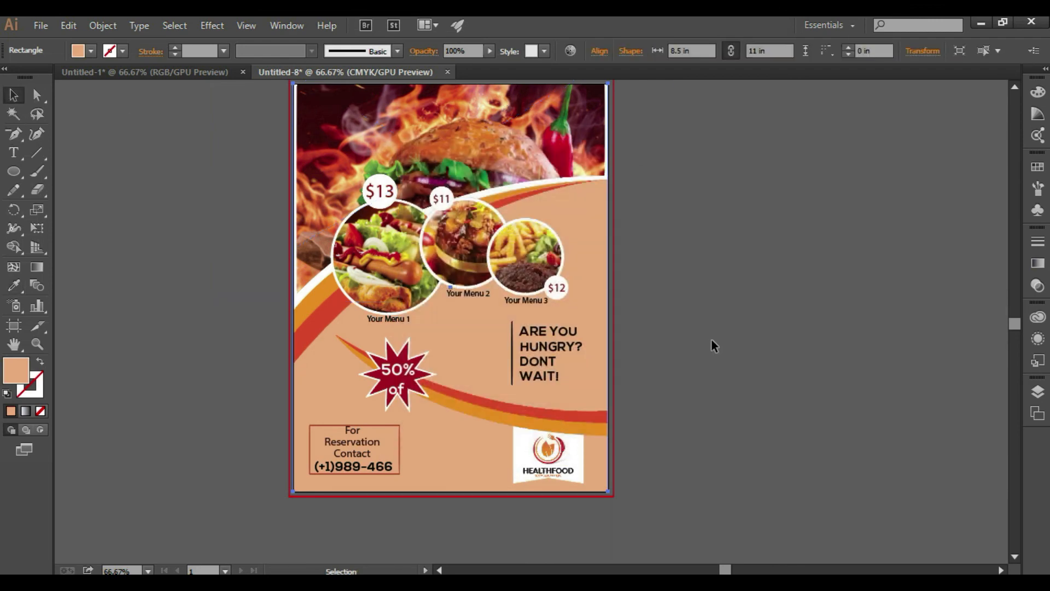
{"action": "left_click", "coordinate": [711, 339]}
{"action": "key", "text": "ctrl+minus"}
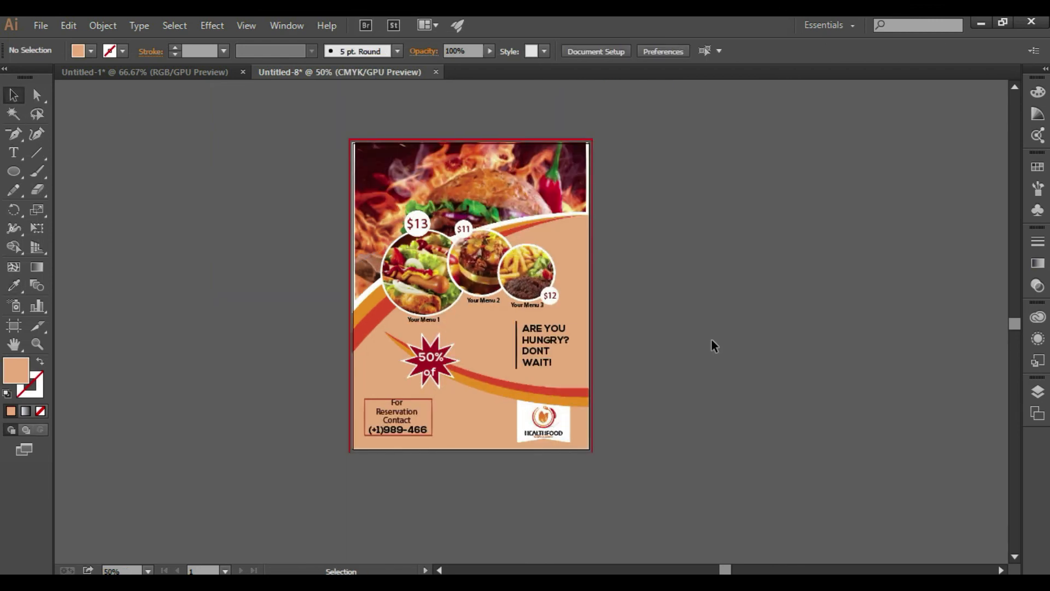
Enlarge the "Your Menu 1" label to 18.86 pt
{"action": "left_click_drag", "start_coordinate": [18, 178], "coordinate": [150, 131]}
{"action": "key", "text": "ctrl+plus"}
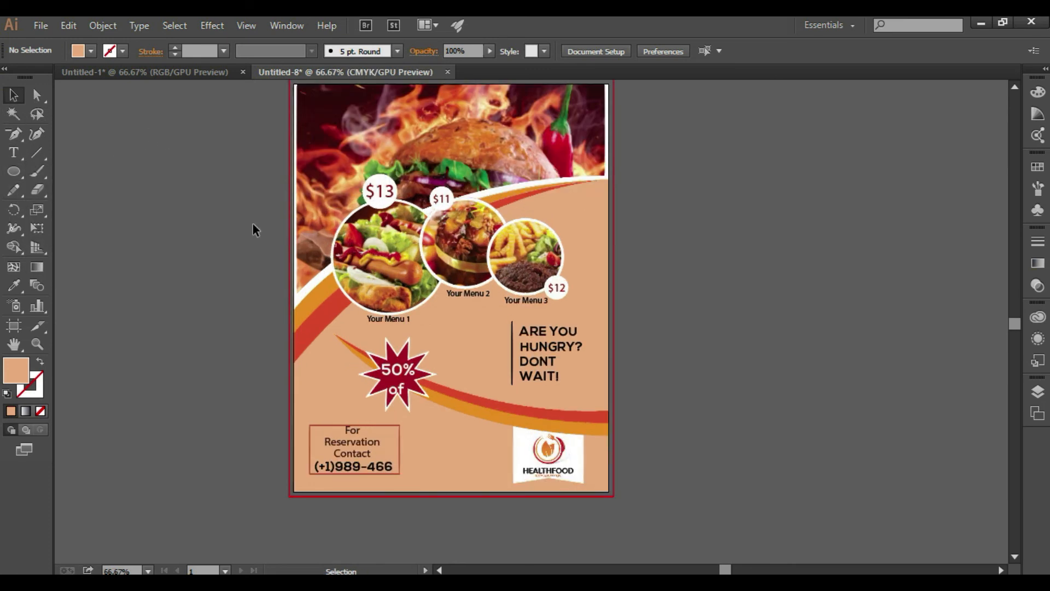
{"action": "left_click", "coordinate": [404, 320]}
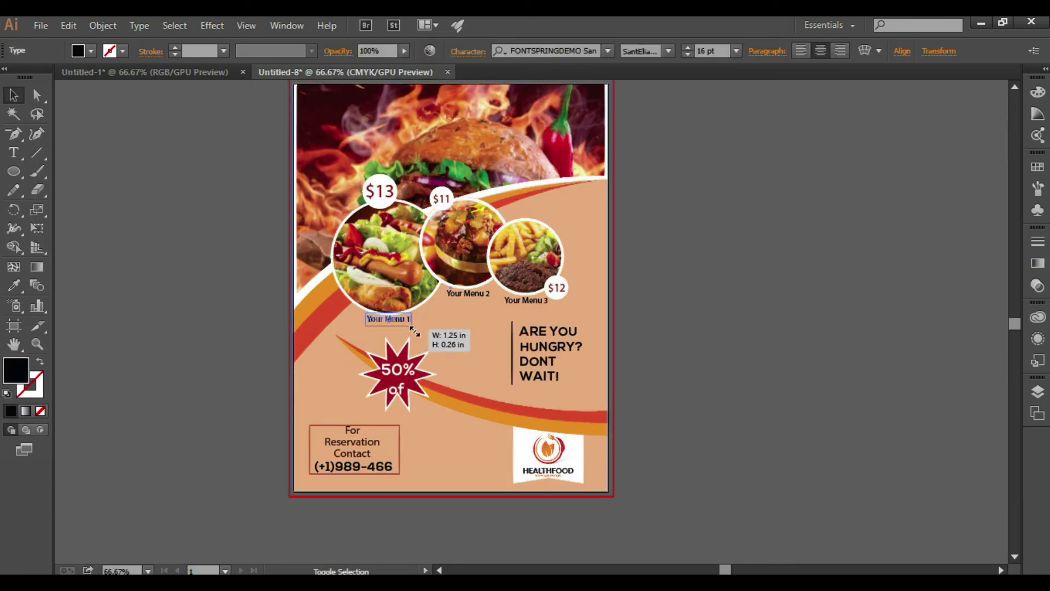
{"action": "left_click_drag", "start_coordinate": [416, 330], "coordinate": [415, 330]}
Try to turn the live "Your Menu 1" text white by sampling the logo area and applying the white swatch
{"action": "left_click", "coordinate": [14, 285]}
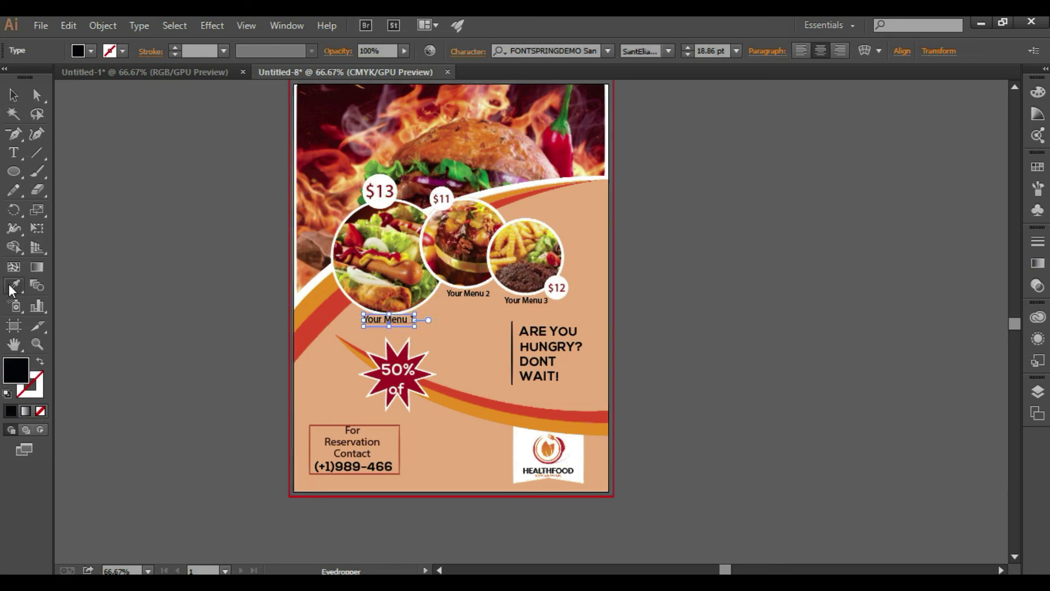
{"action": "left_click", "coordinate": [543, 448]}
{"action": "left_click", "coordinate": [91, 51]}
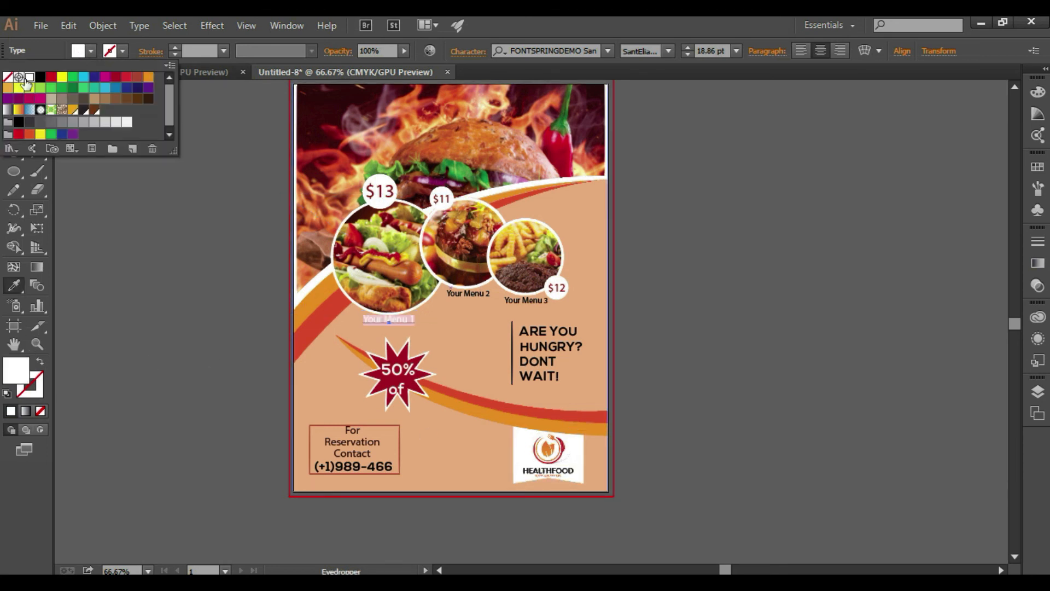
{"action": "double_click", "coordinate": [30, 77]}
{"action": "left_click", "coordinate": [595, 400]}
{"action": "left_click", "coordinate": [91, 51]}
{"action": "left_click", "coordinate": [13, 96]}
{"action": "left_click", "coordinate": [192, 179]}
{"action": "left_click", "coordinate": [389, 319]}
{"action": "left_click", "coordinate": [78, 52]}
{"action": "left_click", "coordinate": [30, 78]}
{"action": "left_click", "coordinate": [149, 238]}
{"action": "left_click", "coordinate": [148, 238]}
Undo the white fill on the "Your Menu 1" text
{"action": "key", "text": "ctrl+z"}
{"action": "key", "text": "ctrl+z"}
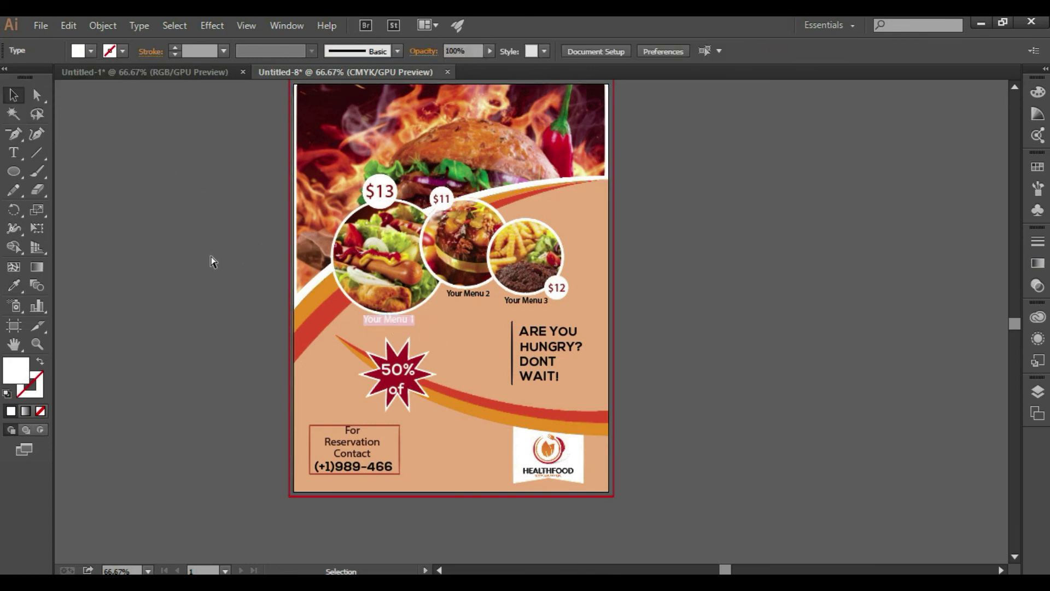
{"action": "key", "text": "ctrl+z"}
Convert the "Your Menu 1" text to outlines and fill it white
{"action": "right_click", "coordinate": [381, 320]}
{"action": "left_click", "coordinate": [460, 426]}
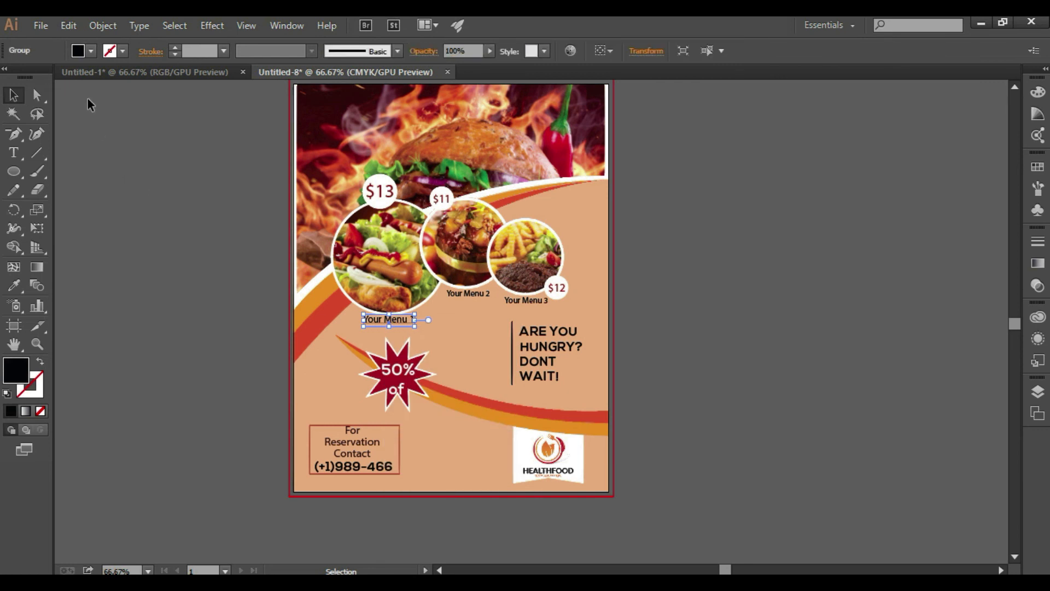
{"action": "left_click", "coordinate": [78, 51]}
{"action": "left_click", "coordinate": [29, 77]}
{"action": "left_click", "coordinate": [81, 51]}
{"action": "left_click", "coordinate": [81, 51]}
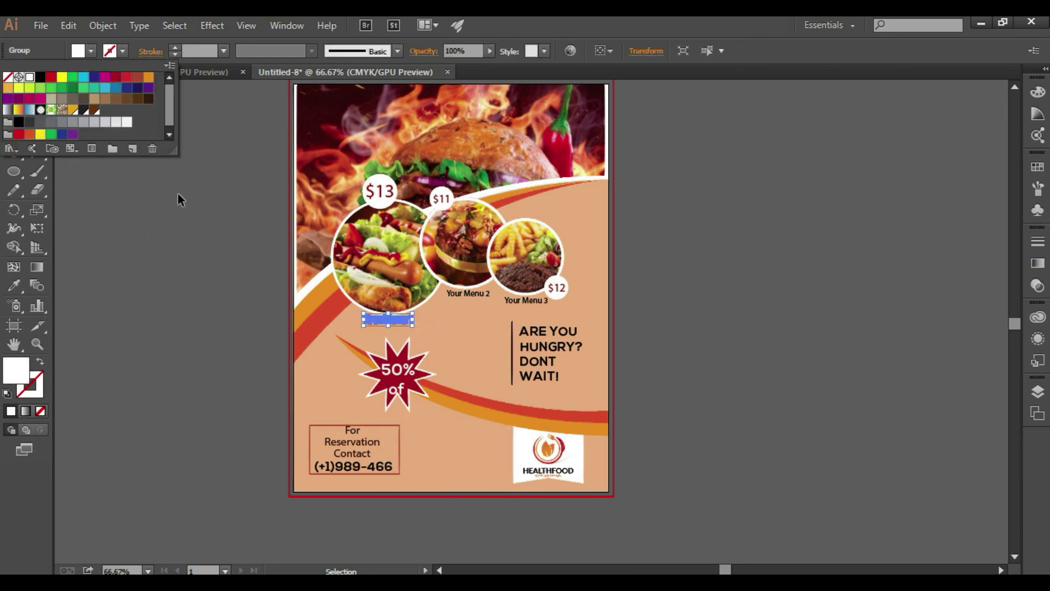
{"action": "left_click", "coordinate": [179, 196]}
Scale up the outlined "Your Menu 1" label slightly
{"action": "left_click", "coordinate": [393, 320]}
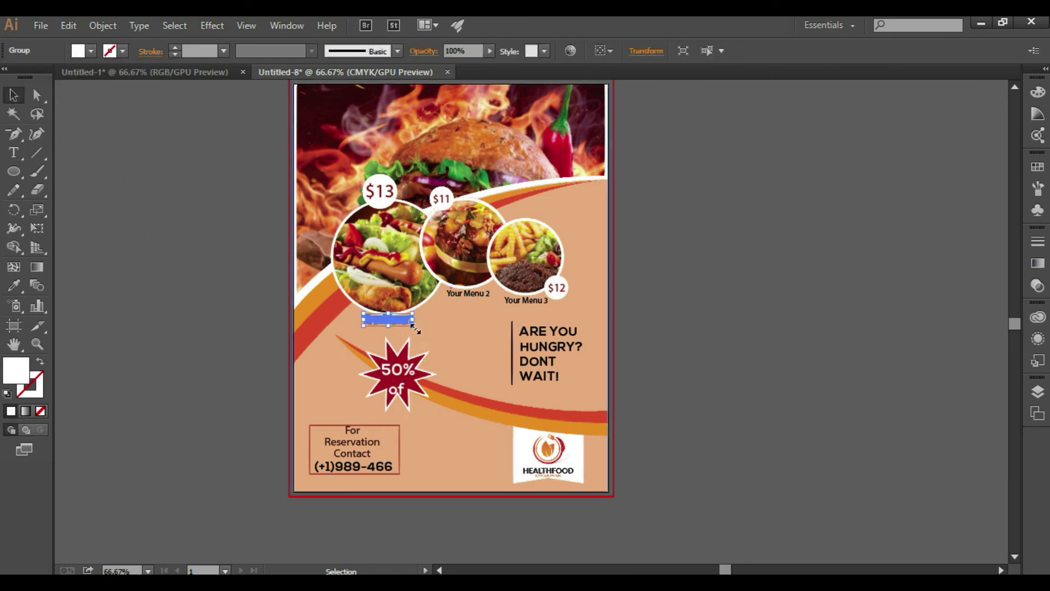
{"action": "left_click_drag", "start_coordinate": [413, 327], "coordinate": [422, 333]}
{"action": "left_click", "coordinate": [691, 364]}
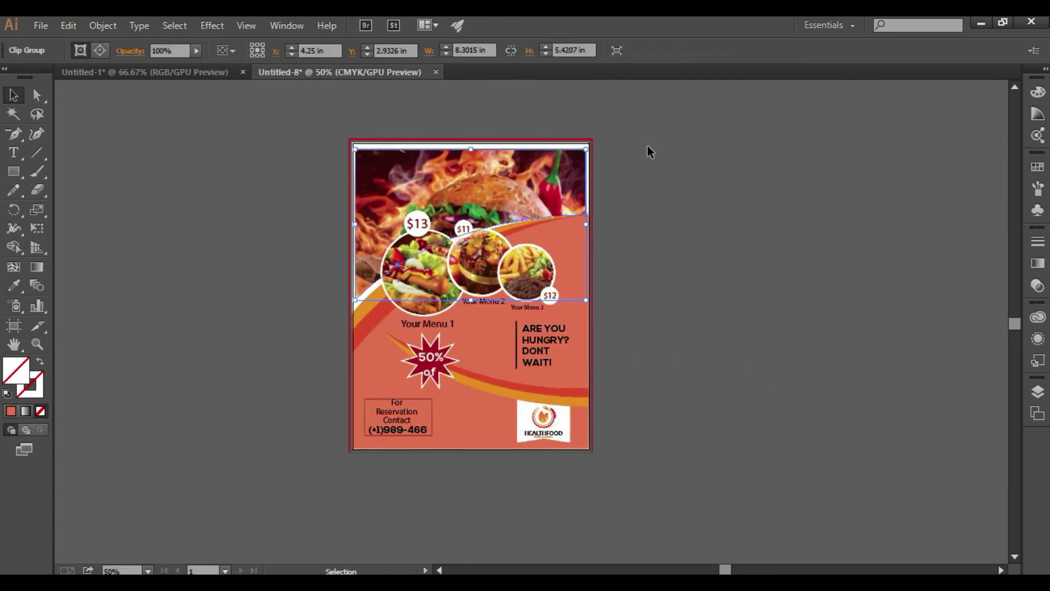
Nudge the clipped burger header photo up to Y 2.8215 in, near the flyer's upper edge
{"action": "key", "text": "Up"}
{"action": "key", "text": "Up"}
{"action": "key", "text": "Up"}
{"action": "key", "text": "Up"}
{"action": "key", "text": "Up"}
{"action": "key", "text": "Up"}
{"action": "key", "text": "Up"}
{"action": "key", "text": "Up"}
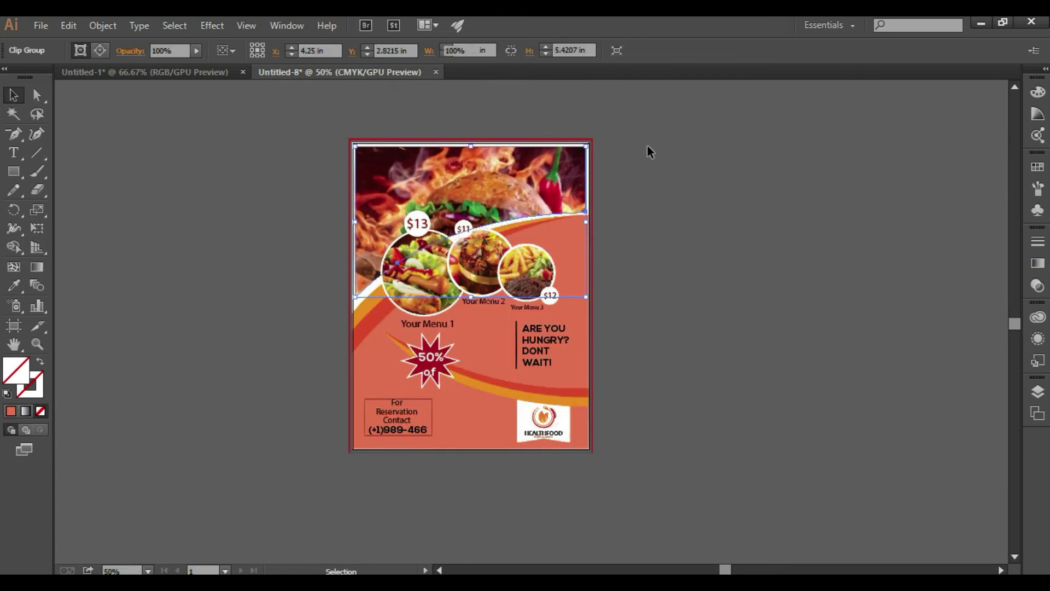
{"action": "left_click", "coordinate": [648, 145]}
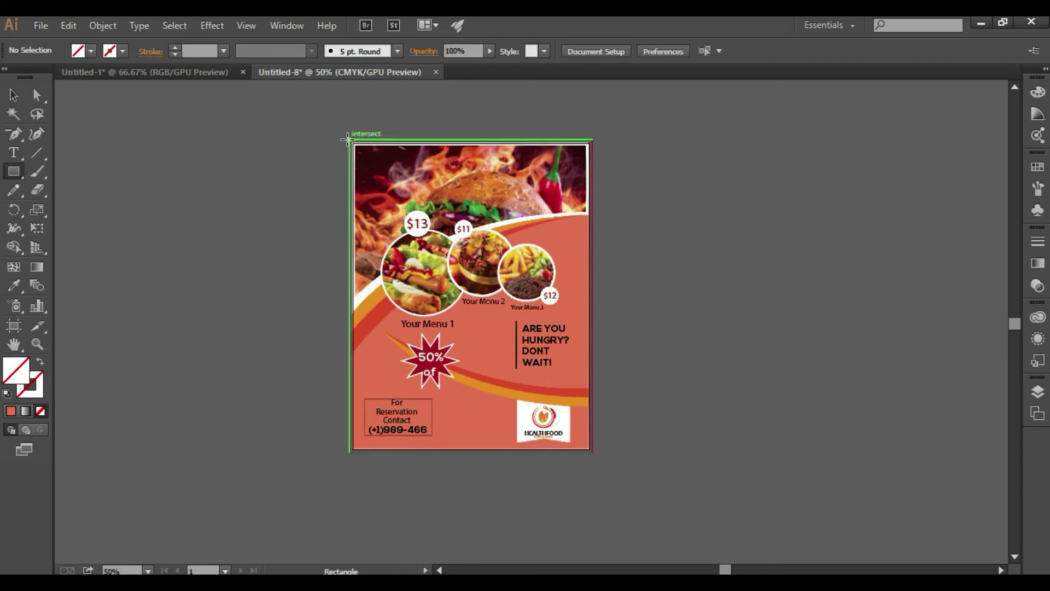
Draw an 8.5 x 11 in rectangle covering the whole artboard and fill it red
{"action": "left_click_drag", "start_coordinate": [350, 142], "coordinate": [589, 448]}
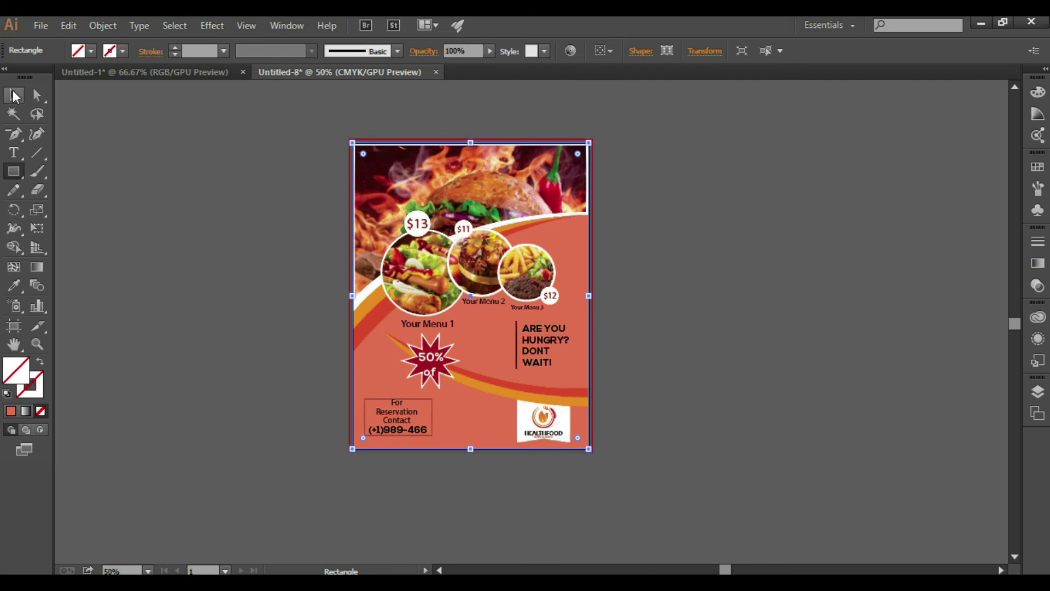
{"action": "left_click", "coordinate": [15, 96]}
{"action": "left_click", "coordinate": [92, 52]}
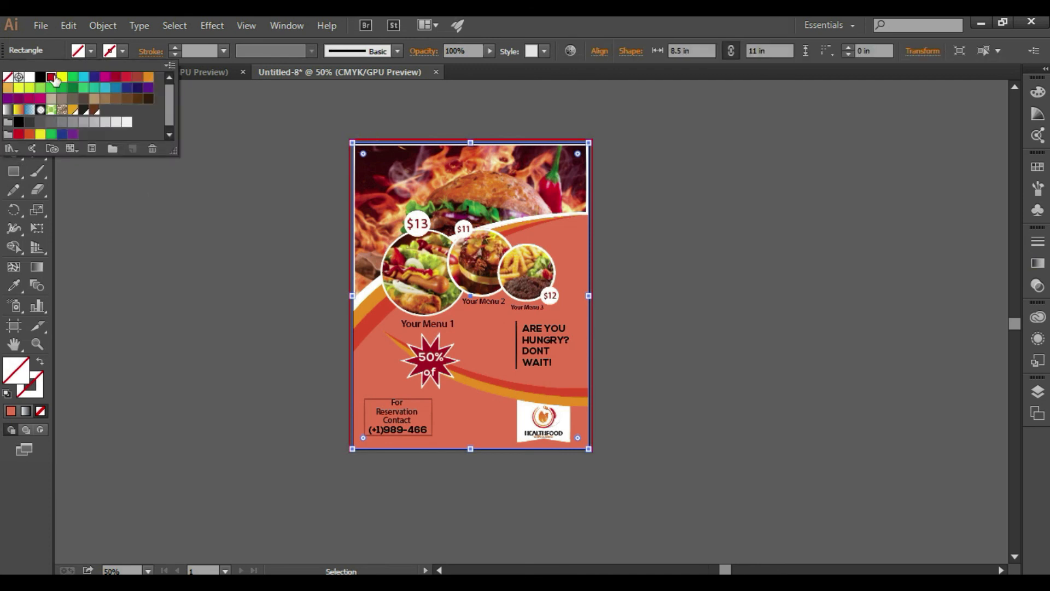
{"action": "left_click", "coordinate": [59, 78]}
{"action": "left_click", "coordinate": [263, 139]}
Clip all the flyer artwork to the red artboard-size rectangle with a clipping mask
{"action": "key", "text": "ctrl+a"}
{"action": "right_click", "coordinate": [467, 215]}
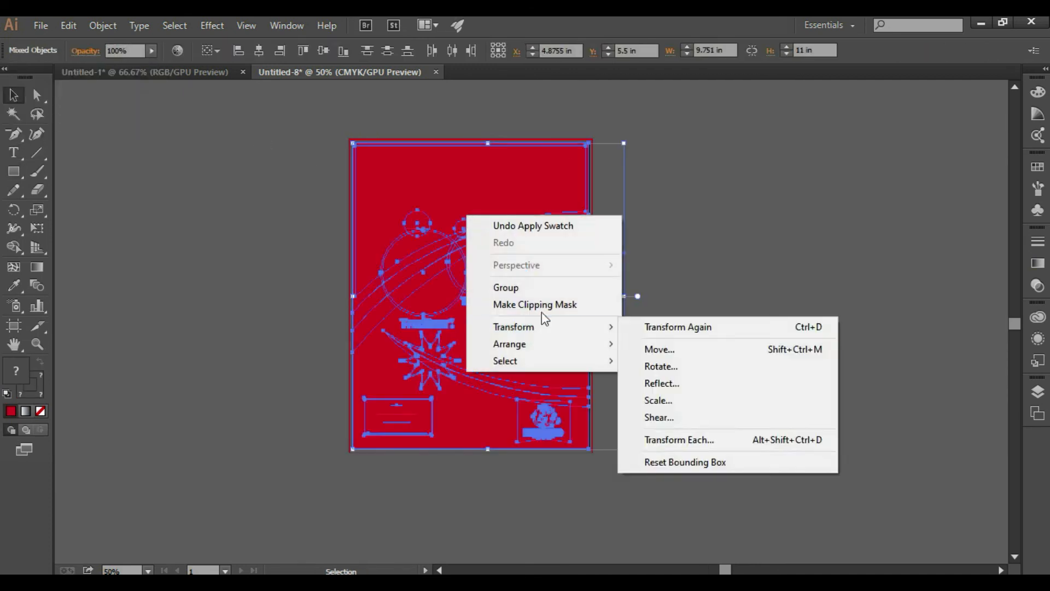
{"action": "left_click", "coordinate": [530, 304]}
{"action": "left_click", "coordinate": [701, 262]}
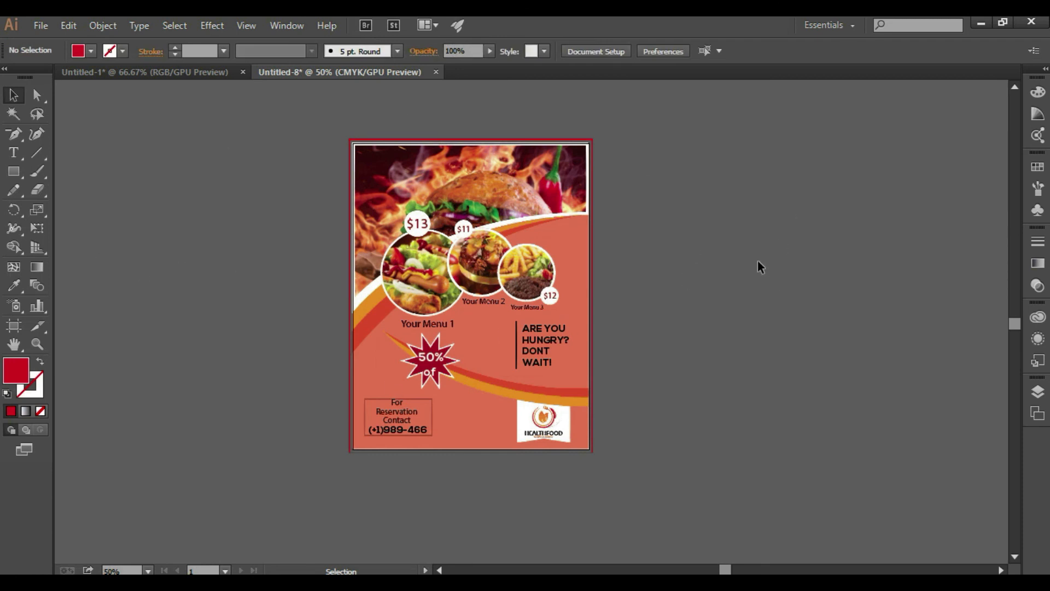
Open the file commands for the finished flyer
{"action": "key", "text": "ctrl+equal"}
{"action": "left_click", "coordinate": [40, 26]}
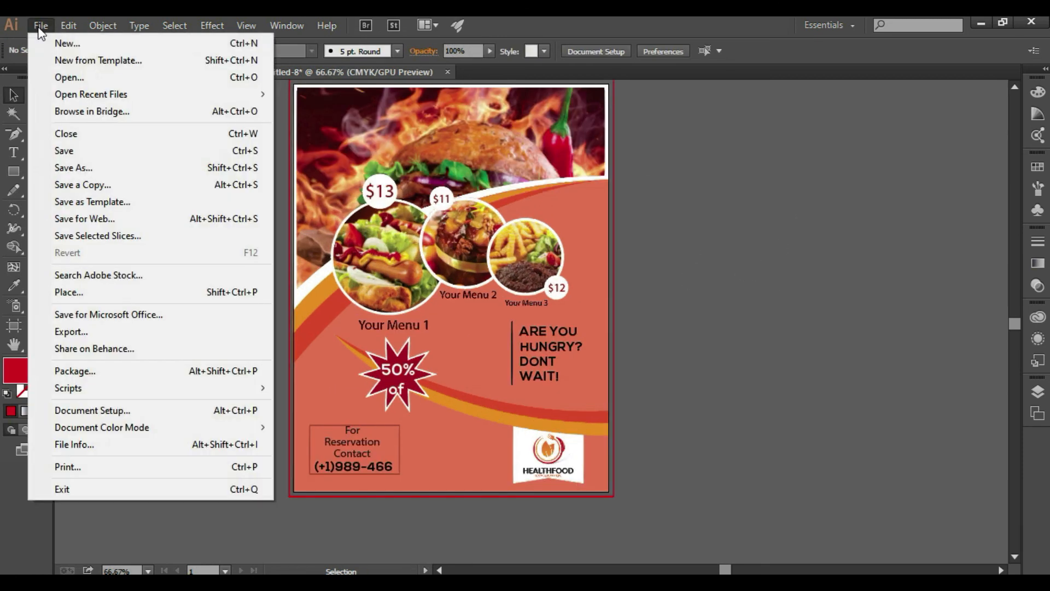